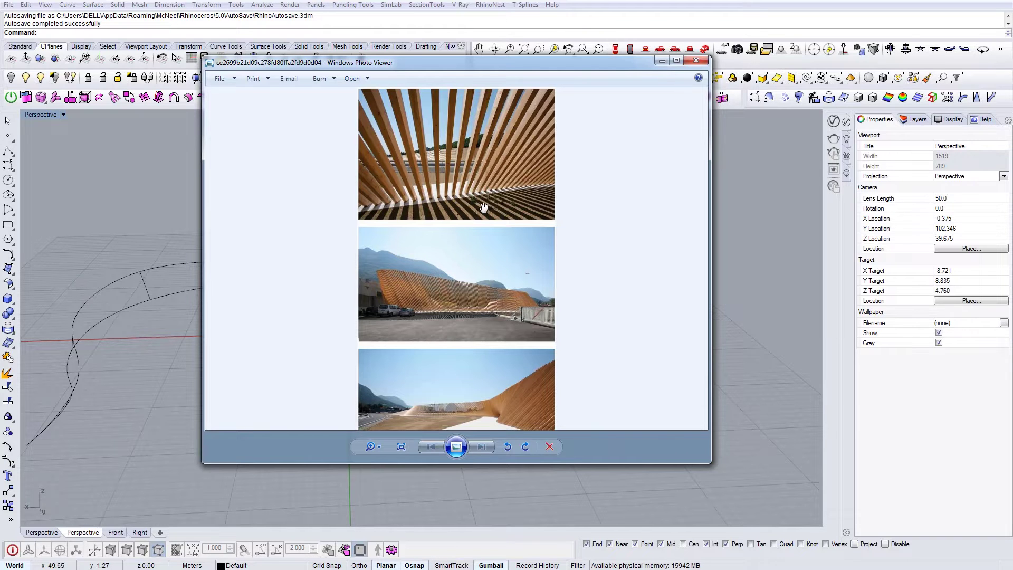
Examine the reference photos of the twisting wooden-slat wall for its overall form, slat arrangement and tapering ends
{"action": "left_click_drag", "start_coordinate": [488, 201], "coordinate": [486, 190]}
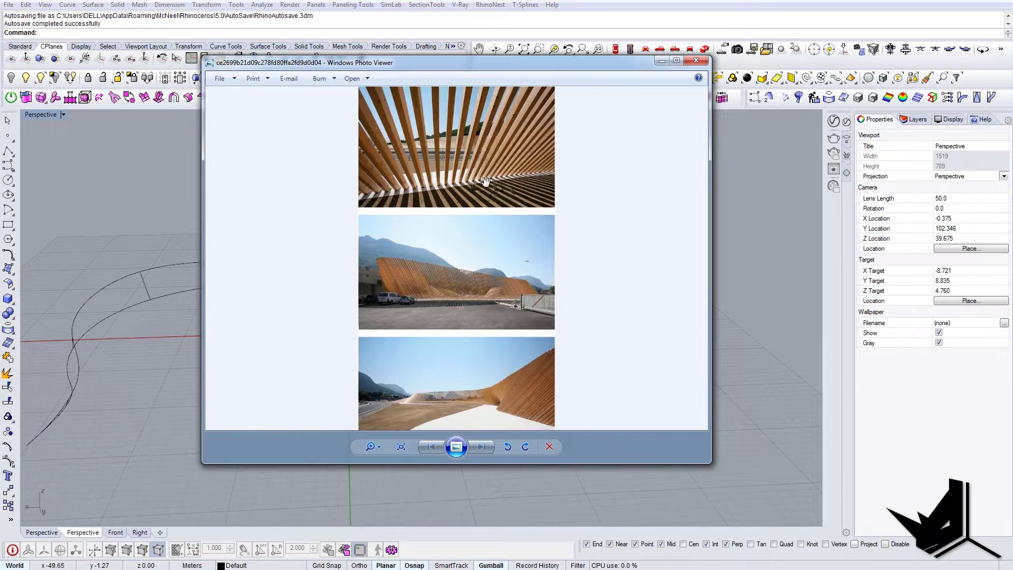
{"action": "left_click_drag", "start_coordinate": [514, 338], "coordinate": [512, 185]}
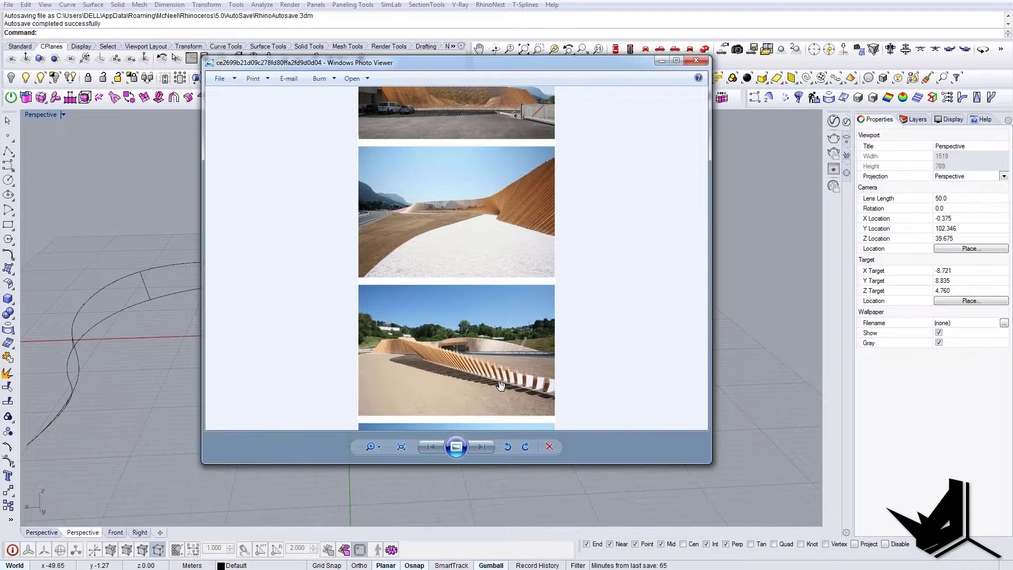
{"action": "left_click_drag", "start_coordinate": [500, 385], "coordinate": [468, 162]}
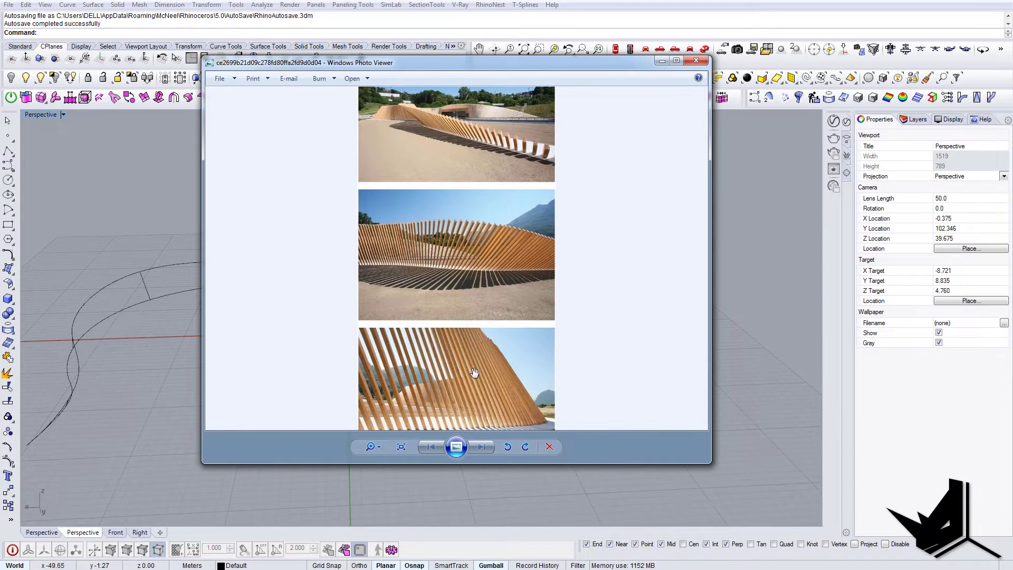
{"action": "left_click_drag", "start_coordinate": [477, 379], "coordinate": [475, 319]}
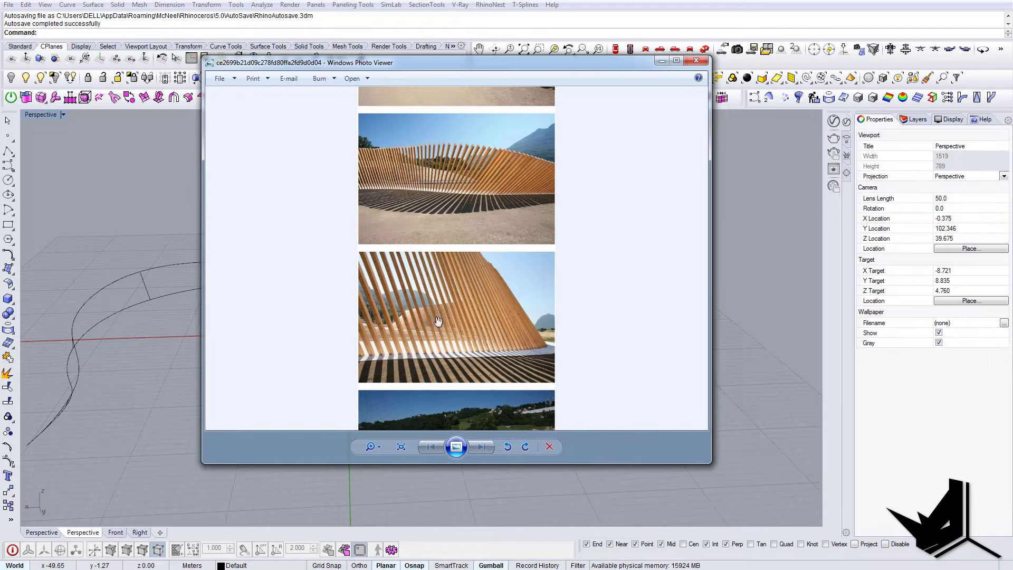
{"action": "left_click_drag", "start_coordinate": [439, 329], "coordinate": [436, 189]}
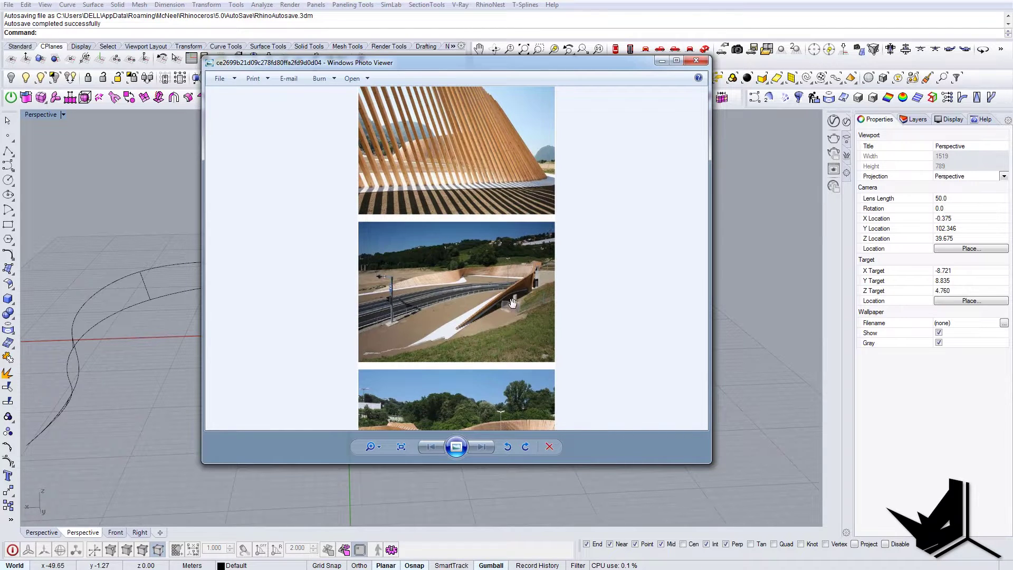
{"action": "scroll", "coordinate": [469, 348], "scroll_direction": "down", "scroll_amount": 5}
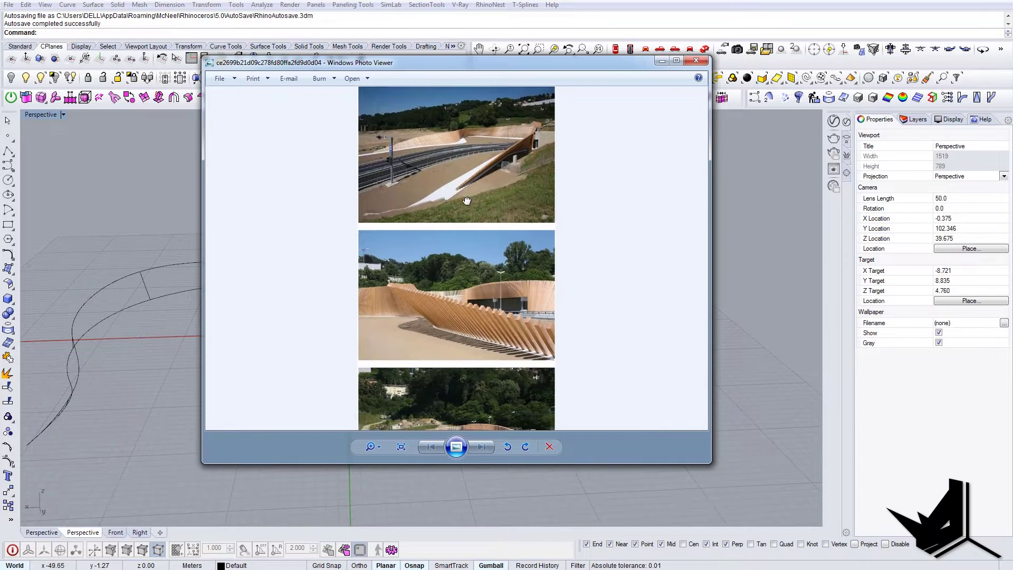
{"action": "scroll", "coordinate": [470, 337], "scroll_direction": "down", "scroll_amount": 1}
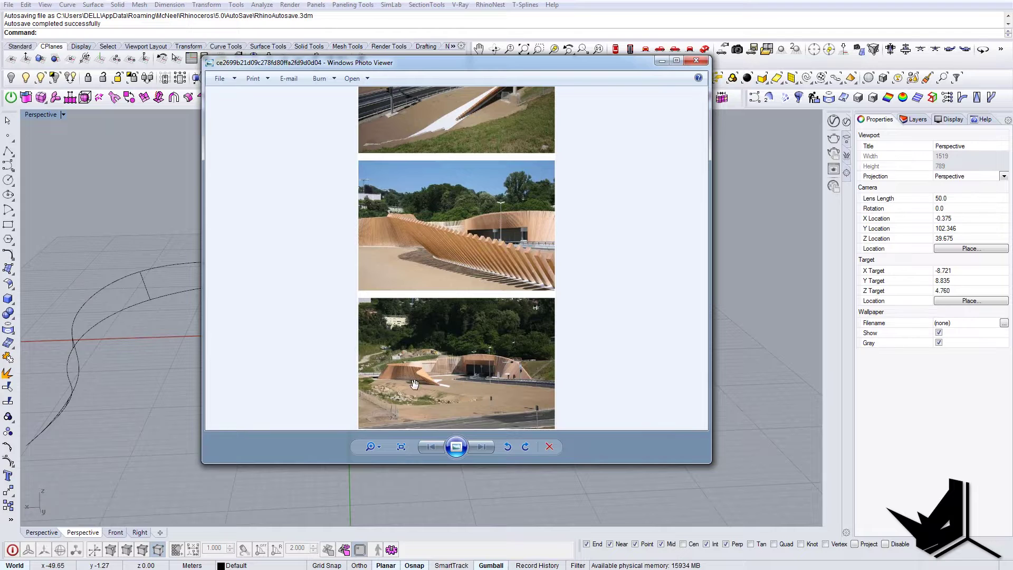
{"action": "left_click_drag", "start_coordinate": [499, 199], "coordinate": [487, 350]}
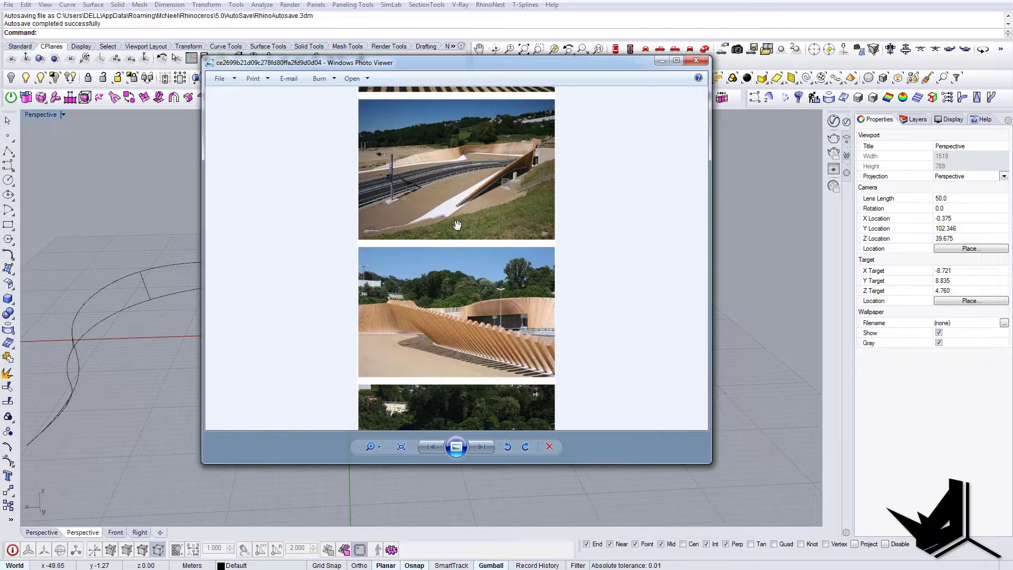
{"action": "left_click", "coordinate": [659, 61]}
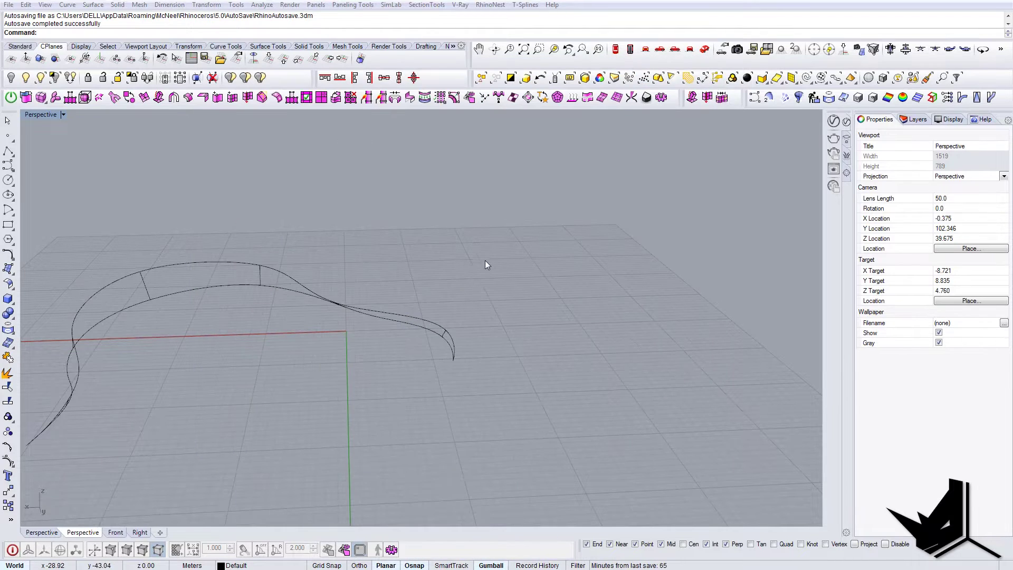
Open Grasshopper and examine the slat preview and the boundary curves of the existing ribbon structure
{"action": "type", "text": "GH"}
{"action": "key", "text": "Return"}
{"action": "right_click_drag", "start_coordinate": [190, 315], "coordinate": [323, 264]}
{"action": "scroll", "coordinate": [324, 265], "scroll_direction": "up", "scroll_amount": 3}
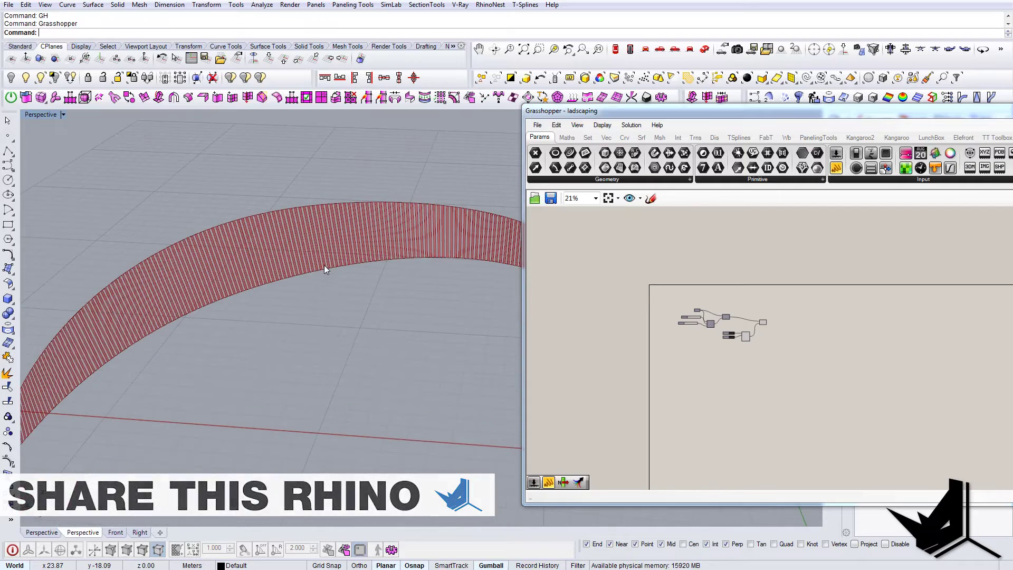
{"action": "right_click_drag", "start_coordinate": [209, 391], "coordinate": [324, 342]}
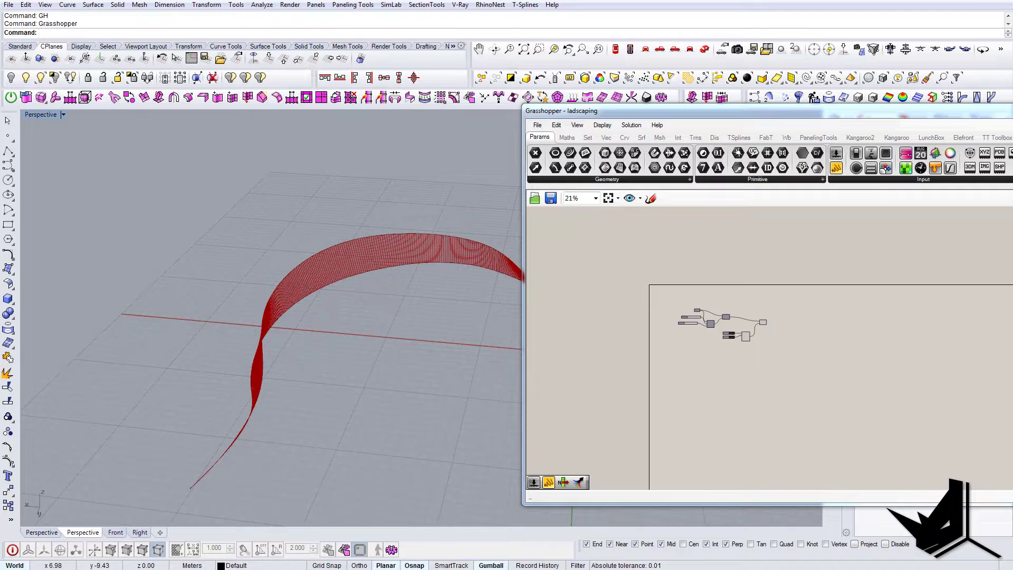
{"action": "right_click_drag", "start_coordinate": [343, 298], "coordinate": [410, 392]}
{"action": "right_click_drag", "start_coordinate": [437, 360], "coordinate": [464, 366]}
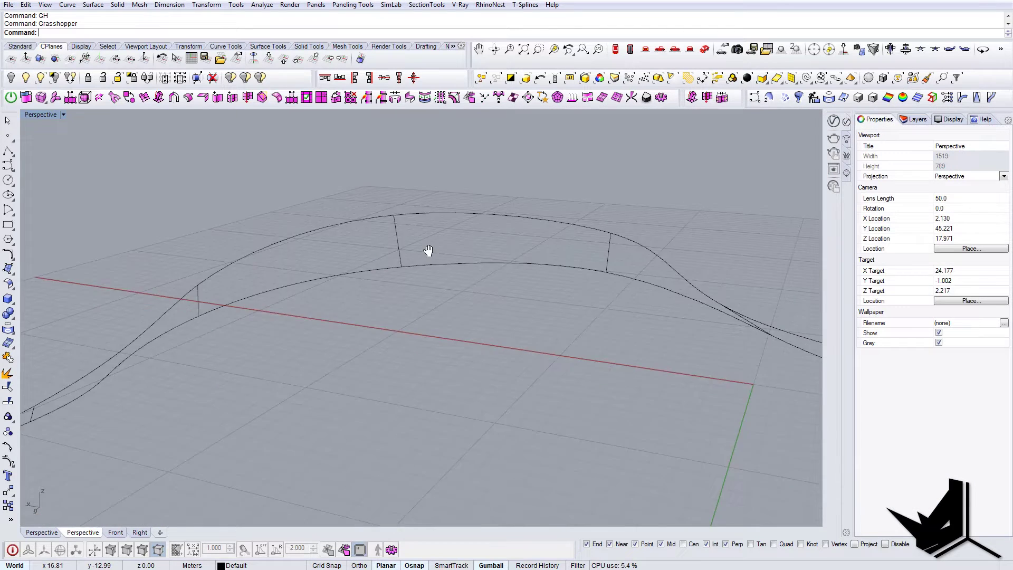
{"action": "right_click_drag", "start_coordinate": [429, 248], "coordinate": [449, 258]}
{"action": "scroll", "coordinate": [350, 258], "scroll_direction": "up", "scroll_amount": 3}
{"action": "left_click_drag", "start_coordinate": [228, 178], "coordinate": [556, 393]}
{"action": "right_click_drag", "start_coordinate": [479, 368], "coordinate": [427, 270]}
{"action": "left_click", "coordinate": [427, 269]}
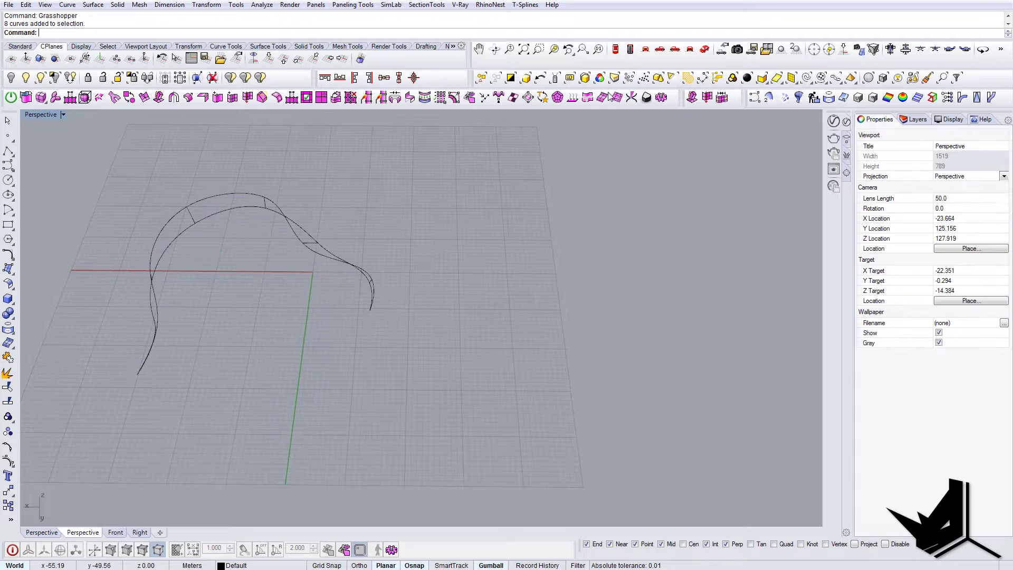
Draw a wavy eight-point interpolated curve with a deep U-shaped bend beside the existing curves in the top view
{"action": "left_click", "coordinate": [616, 50]}
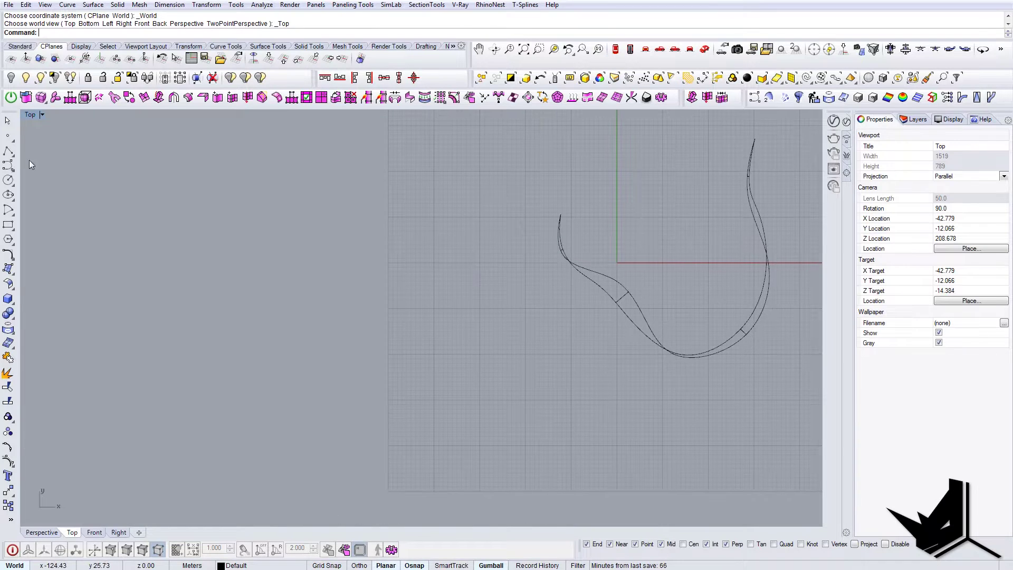
{"action": "left_click", "coordinate": [12, 171]}
{"action": "left_click", "coordinate": [38, 171]}
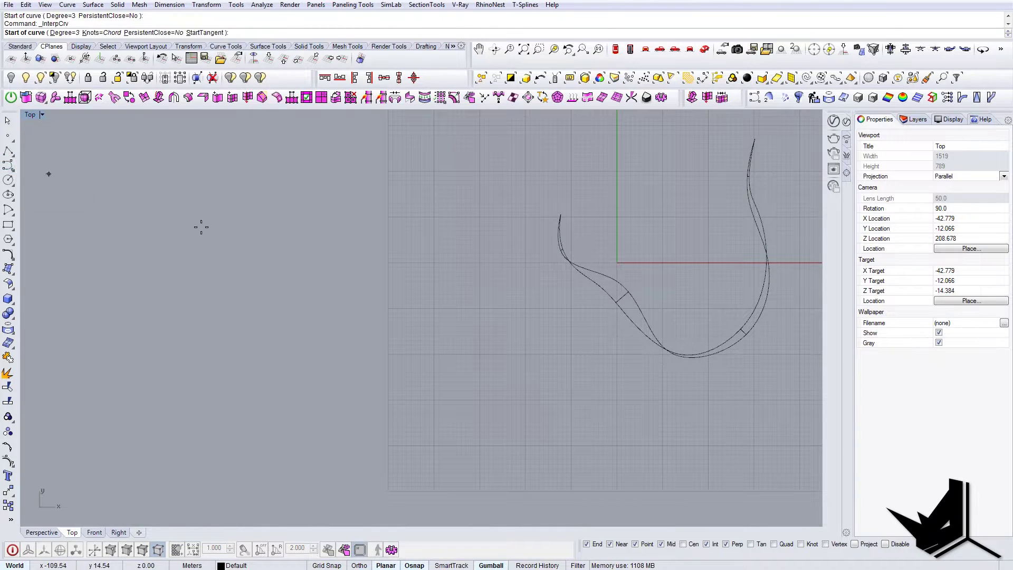
{"action": "left_click", "coordinate": [224, 212]}
{"action": "left_click", "coordinate": [225, 270]}
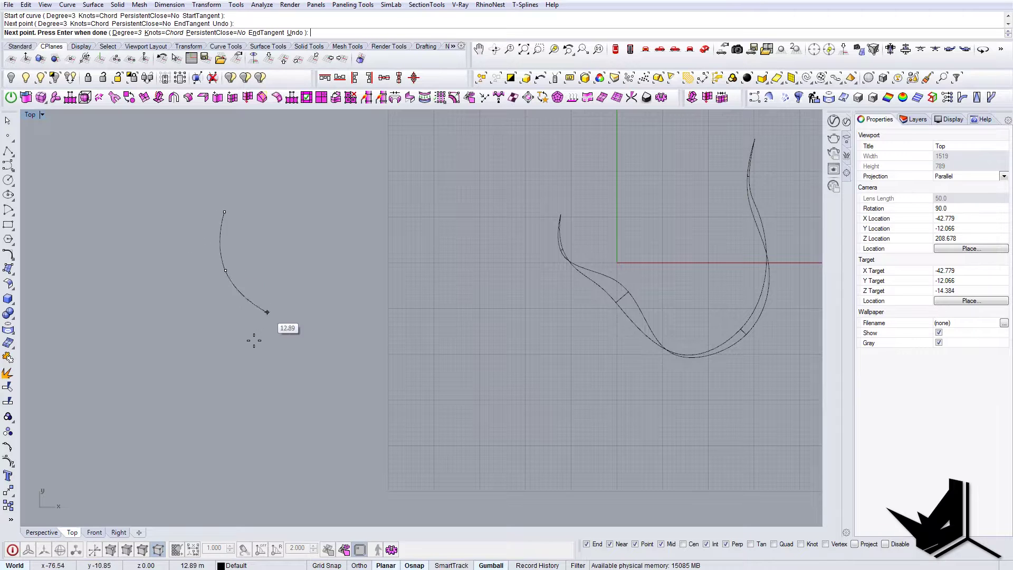
{"action": "left_click", "coordinate": [288, 322]}
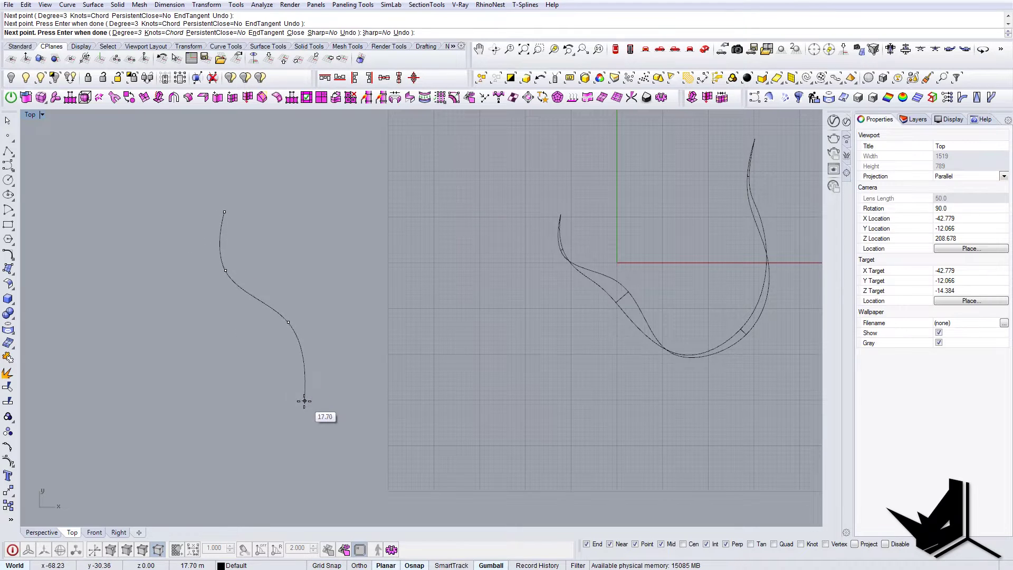
{"action": "left_click", "coordinate": [303, 402]}
{"action": "left_click", "coordinate": [413, 457]}
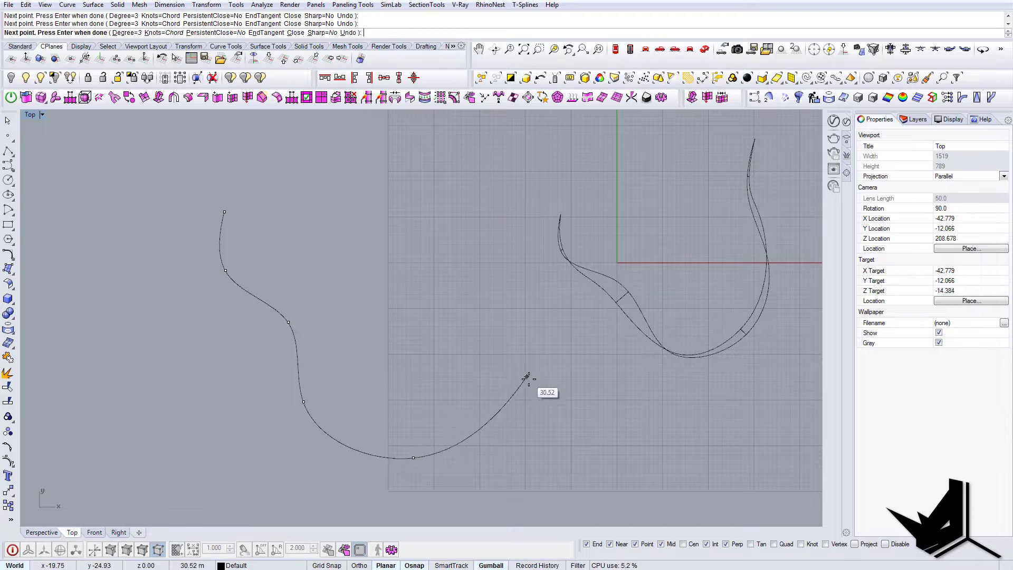
{"action": "left_click", "coordinate": [445, 374]}
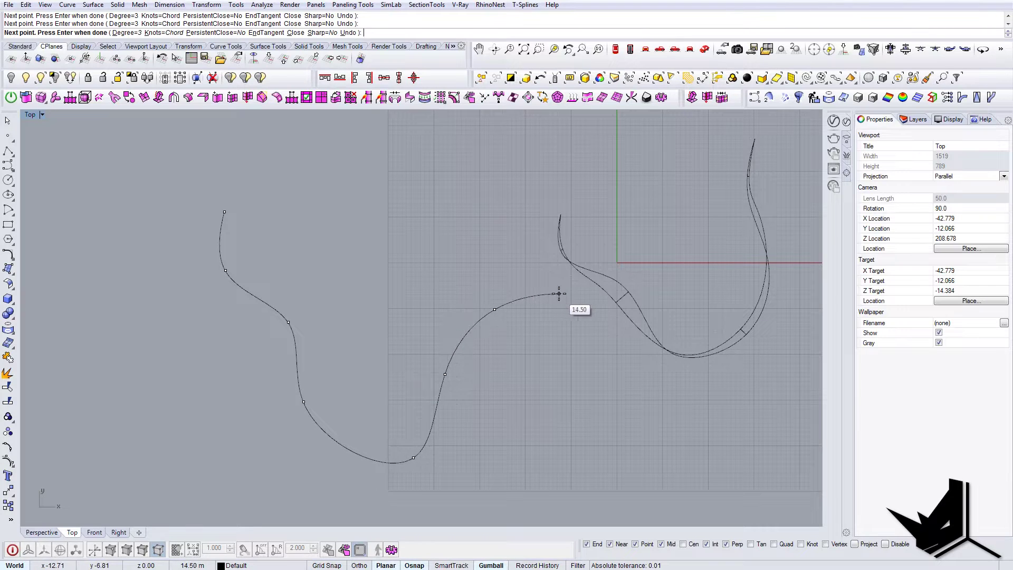
{"action": "left_click", "coordinate": [627, 219]}
{"action": "key", "text": "Return"}
Move the new curve farther from the existing ribbon and scale it down uniformly
{"action": "scroll", "coordinate": [583, 264], "scroll_direction": "down", "scroll_amount": 5}
{"action": "left_click", "coordinate": [499, 310]}
{"action": "left_click_drag", "start_coordinate": [537, 287], "coordinate": [431, 288]}
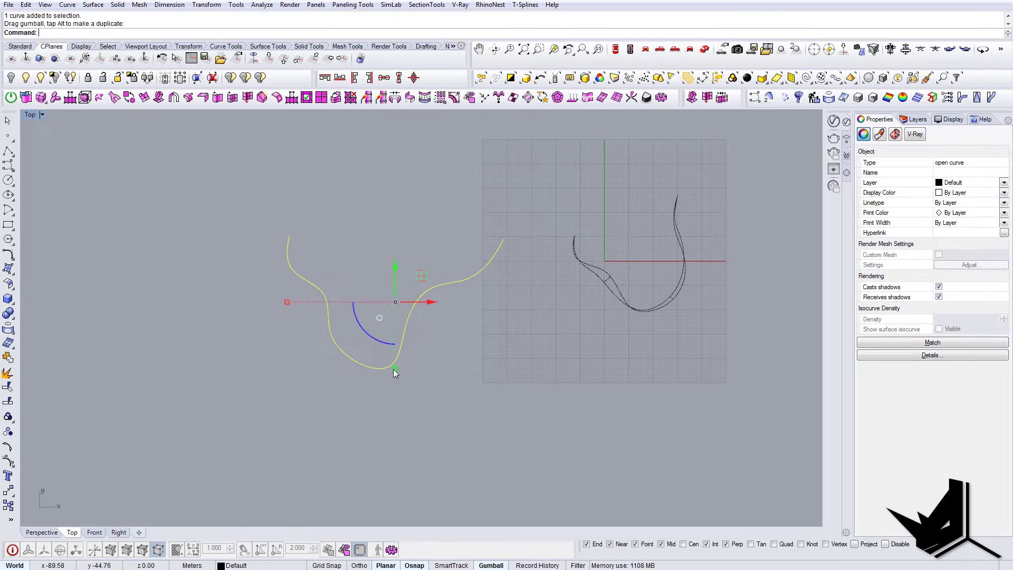
{"action": "left_click_drag", "start_coordinate": [395, 368], "coordinate": [395, 339], "text": "shift"}
Show the new curve's control points and adjust two of them along its right arm
{"action": "scroll", "coordinate": [389, 309], "scroll_direction": "up", "scroll_amount": 8}
{"action": "right_click_drag", "start_coordinate": [389, 310], "coordinate": [392, 331]}
{"action": "left_click", "coordinate": [8, 463]}
{"action": "left_click", "coordinate": [448, 288]}
{"action": "left_click_drag", "start_coordinate": [476, 263], "coordinate": [464, 257]}
{"action": "right_click_drag", "start_coordinate": [512, 243], "coordinate": [485, 267]}
{"action": "left_click", "coordinate": [504, 281]}
{"action": "left_click_drag", "start_coordinate": [531, 255], "coordinate": [524, 263]}
Reposition the control points at the curve's left shoulder and lower-left bend to smooth its left side
{"action": "right_click_drag", "start_coordinate": [298, 313], "coordinate": [344, 306]}
{"action": "left_click_drag", "start_coordinate": [293, 267], "coordinate": [303, 244]}
{"action": "left_click_drag", "start_coordinate": [360, 291], "coordinate": [331, 408]}
{"action": "scroll", "coordinate": [332, 408], "scroll_direction": "up", "scroll_amount": 3}
{"action": "key", "text": "ctrl+z"}
{"action": "left_click", "coordinate": [318, 383]}
{"action": "left_click_drag", "start_coordinate": [345, 362], "coordinate": [330, 359]}
{"action": "right_click_drag", "start_coordinate": [379, 293], "coordinate": [407, 313]}
Shift the control point at the bottom bend of the curve and finish control-point editing
{"action": "right_click_drag", "start_coordinate": [507, 413], "coordinate": [447, 389]}
{"action": "left_click_drag", "start_coordinate": [424, 311], "coordinate": [470, 343]}
{"action": "left_click_drag", "start_coordinate": [472, 302], "coordinate": [458, 317]}
{"action": "key", "text": "Escape"}
{"action": "key", "text": "Escape"}
{"action": "scroll", "coordinate": [465, 325], "scroll_direction": "down", "scroll_amount": 6}
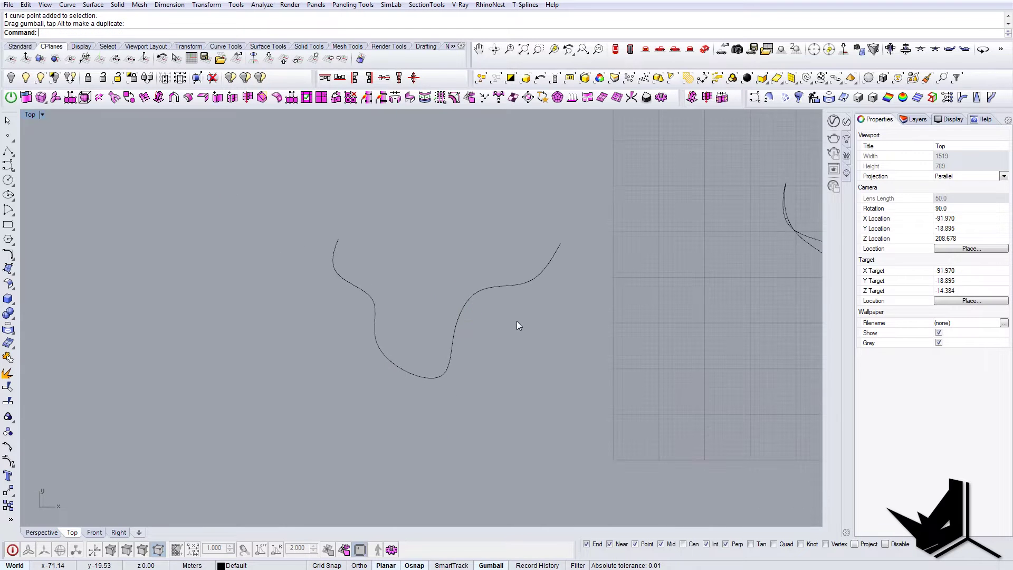
Copy the wavy curve onto its own position to make an exact duplicate
{"action": "scroll", "coordinate": [516, 320], "scroll_direction": "down", "scroll_amount": 6}
{"action": "scroll", "coordinate": [512, 327], "scroll_direction": "up", "scroll_amount": 4}
{"action": "right_click_drag", "start_coordinate": [447, 314], "coordinate": [376, 316]}
{"action": "scroll", "coordinate": [297, 314], "scroll_direction": "up", "scroll_amount": 6}
{"action": "scroll", "coordinate": [377, 350], "scroll_direction": "down", "scroll_amount": 8}
{"action": "right_click_drag", "start_coordinate": [462, 317], "coordinate": [473, 351]}
{"action": "left_click_drag", "start_coordinate": [475, 387], "coordinate": [432, 343]}
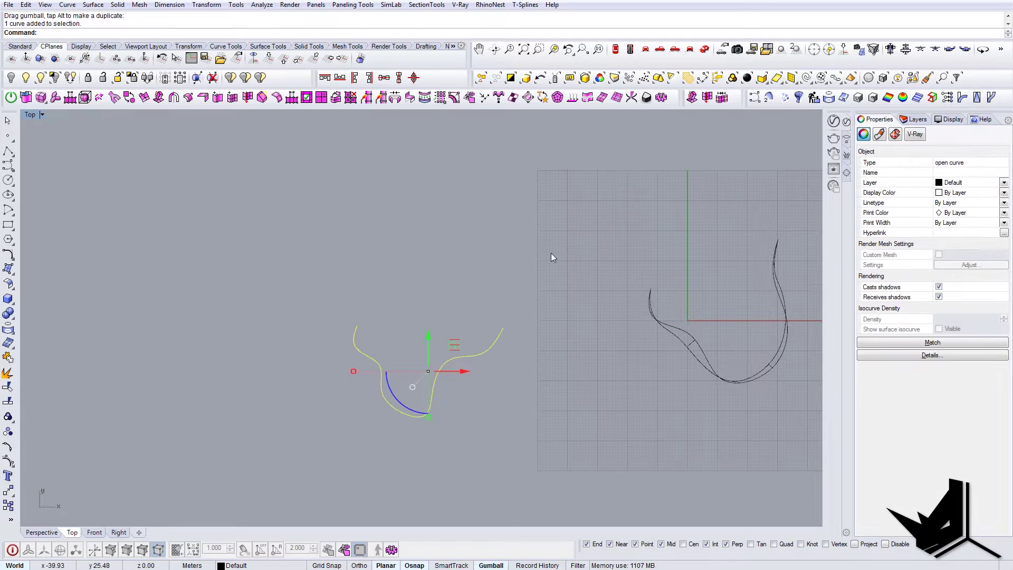
{"action": "scroll", "coordinate": [365, 343], "scroll_direction": "up", "scroll_amount": 6}
{"action": "type", "text": "c"}
{"action": "key", "text": "Return"}
{"action": "left_click", "coordinate": [349, 310]}
{"action": "left_click", "coordinate": [350, 311]}
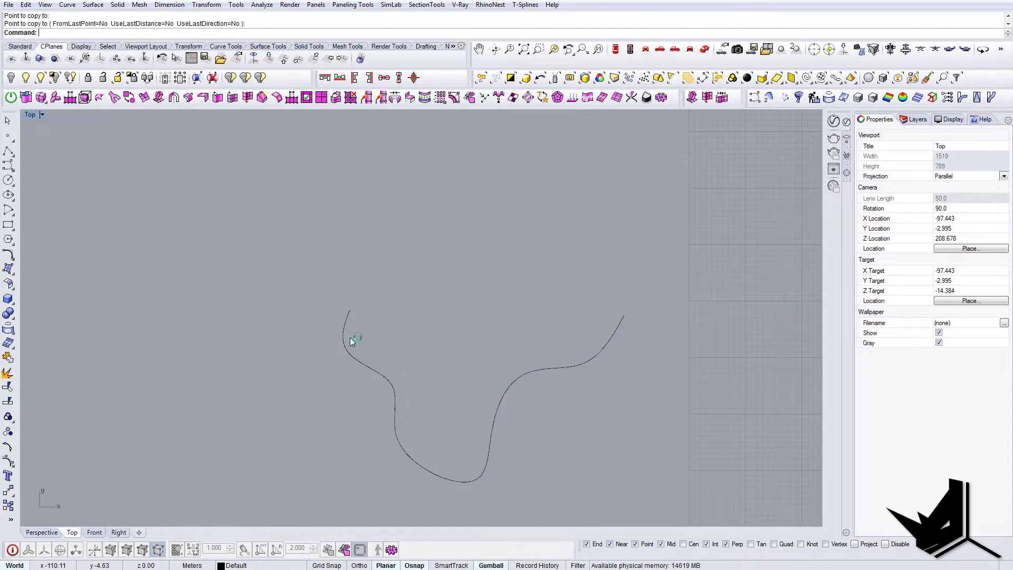
{"action": "key", "text": "Return"}
Select one of the two coincident curves and move it slightly to the right of the other
{"action": "left_click", "coordinate": [353, 362]}
{"action": "left_click", "coordinate": [496, 378]}
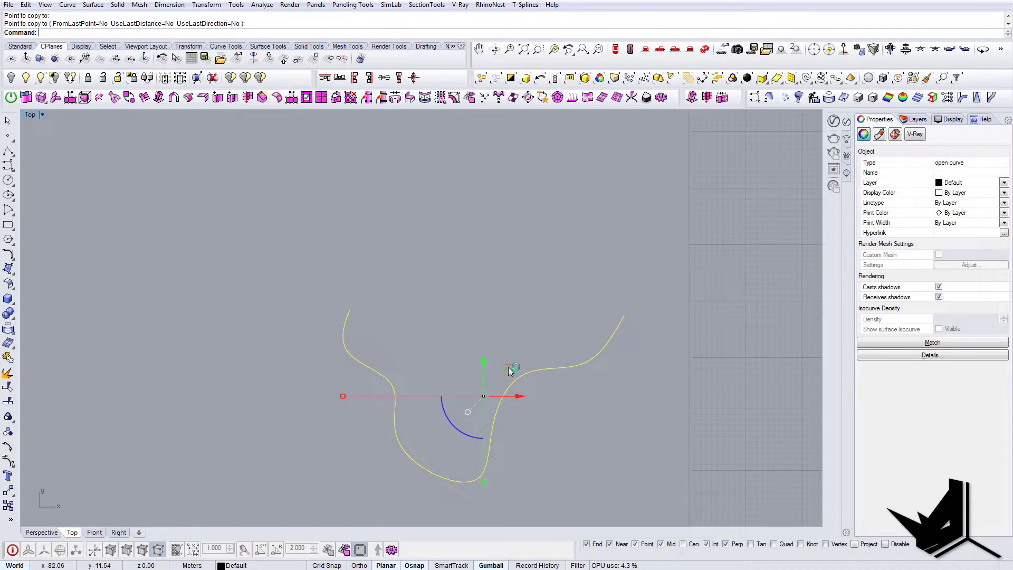
{"action": "left_click_drag", "start_coordinate": [510, 371], "coordinate": [515, 368]}
{"action": "right_click_drag", "start_coordinate": [410, 327], "coordinate": [432, 326]}
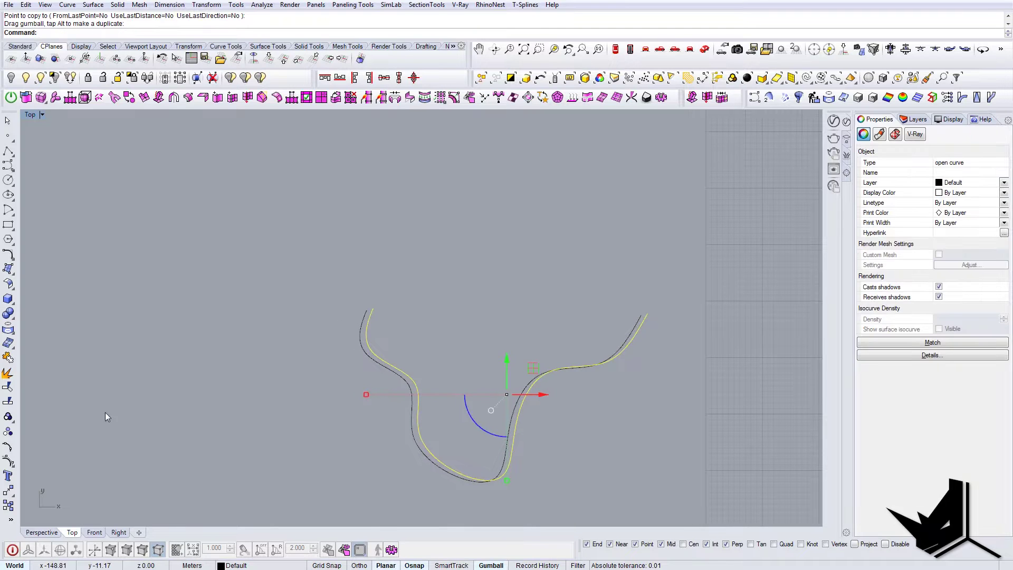
Show the moved curve's control points and snap its left end point onto the other curve's left end
{"action": "left_click", "coordinate": [8, 462]}
{"action": "scroll", "coordinate": [368, 302], "scroll_direction": "up", "scroll_amount": 5}
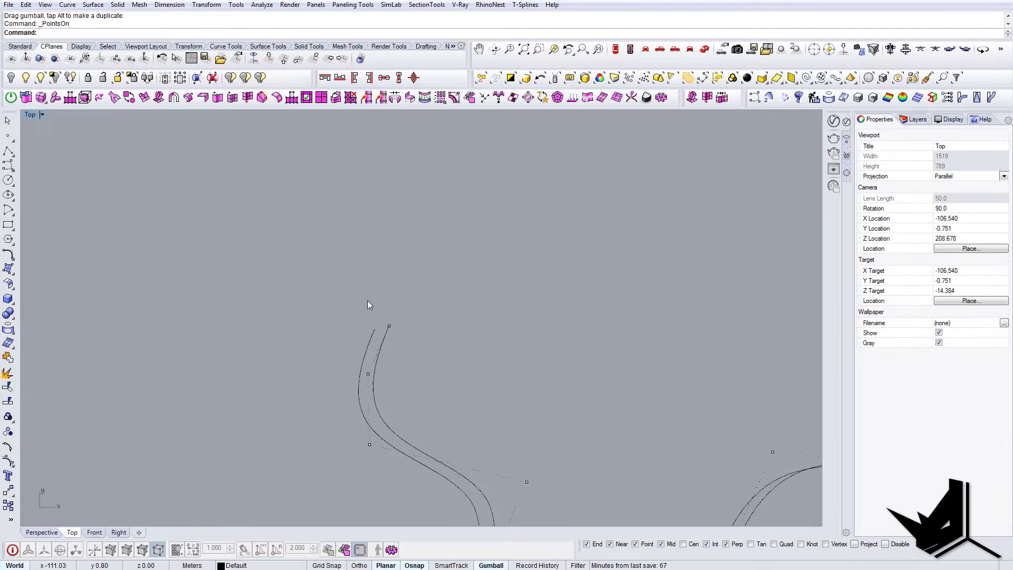
{"action": "left_click_drag", "start_coordinate": [375, 297], "coordinate": [416, 337]}
{"action": "type", "text": "m"}
{"action": "key", "text": "Return"}
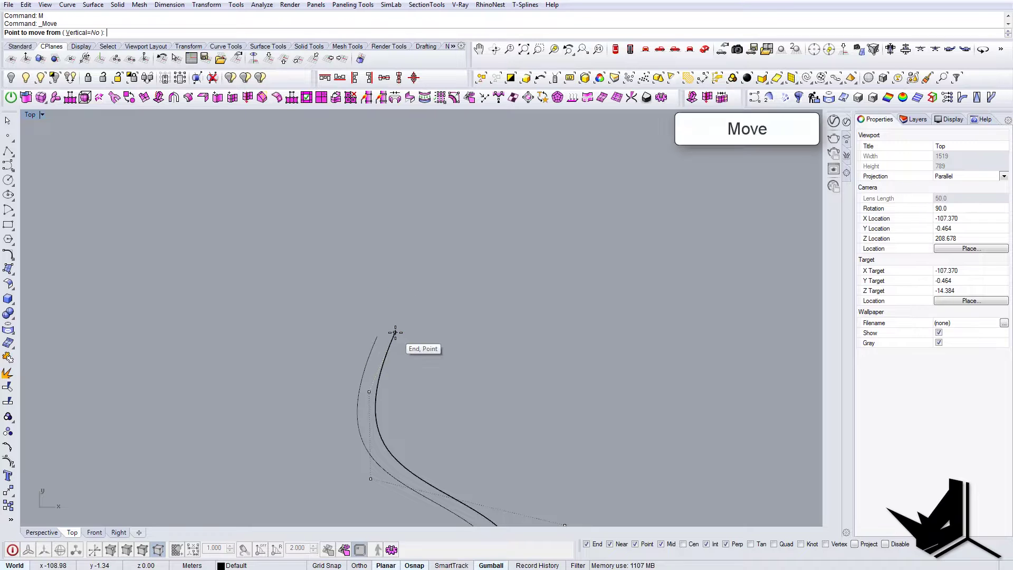
{"action": "left_click", "coordinate": [395, 332]}
{"action": "left_click", "coordinate": [375, 336]}
Move the right end point of the copied curve onto the matching end of the original curve
{"action": "scroll", "coordinate": [370, 334], "scroll_direction": "down", "scroll_amount": 4}
{"action": "scroll", "coordinate": [369, 333], "scroll_direction": "down", "scroll_amount": 4}
{"action": "right_click_drag", "start_coordinate": [573, 351], "coordinate": [451, 339]}
{"action": "scroll", "coordinate": [622, 335], "scroll_direction": "up", "scroll_amount": 8}
{"action": "right_click", "coordinate": [566, 319]}
{"action": "left_click", "coordinate": [538, 302]}
{"action": "left_click", "coordinate": [521, 306]}
Adjust the second and third control points near the copied curve's left end to vary the gap between the curves
{"action": "scroll", "coordinate": [496, 348], "scroll_direction": "down", "scroll_amount": 8}
{"action": "right_click_drag", "start_coordinate": [495, 348], "coordinate": [629, 237]}
{"action": "right_click_drag", "start_coordinate": [314, 278], "coordinate": [366, 308]}
{"action": "scroll", "coordinate": [324, 277], "scroll_direction": "up", "scroll_amount": 6}
{"action": "left_click_drag", "start_coordinate": [323, 252], "coordinate": [397, 280]}
{"action": "left_click_drag", "start_coordinate": [397, 235], "coordinate": [385, 246]}
{"action": "right_click_drag", "start_coordinate": [478, 317], "coordinate": [471, 293]}
{"action": "left_click", "coordinate": [524, 343]}
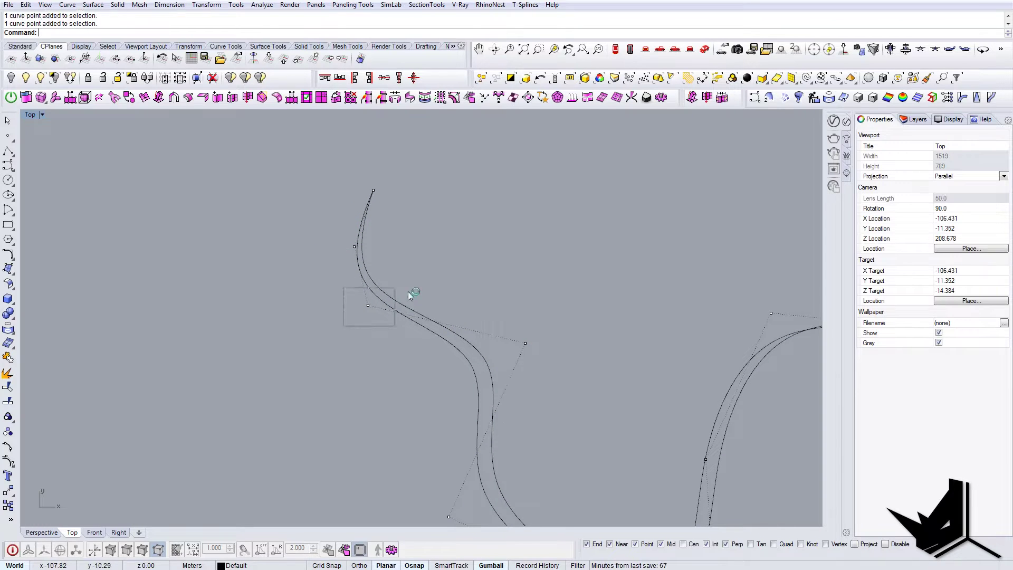
{"action": "left_click_drag", "start_coordinate": [388, 282], "coordinate": [382, 286]}
Shift the control points at the left shoulder and lower-left bend so the two curves cross between them
{"action": "left_click", "coordinate": [525, 343]}
{"action": "left_click_drag", "start_coordinate": [553, 314], "coordinate": [561, 296]}
{"action": "right_click_drag", "start_coordinate": [557, 425], "coordinate": [566, 339]}
{"action": "left_click", "coordinate": [457, 430]}
{"action": "left_click_drag", "start_coordinate": [482, 405], "coordinate": [457, 450]}
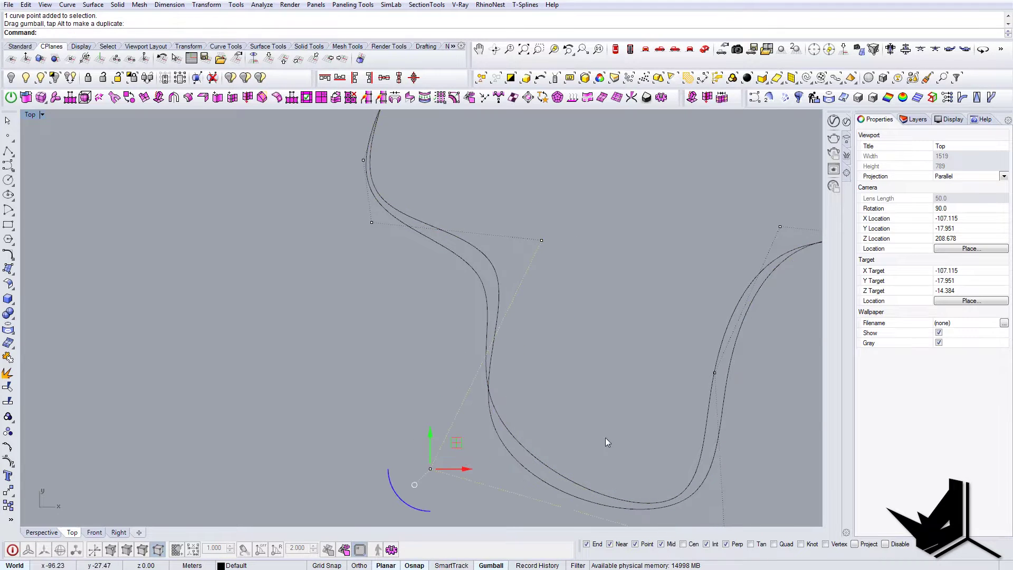
Check the reference photo and adjust the control point below the bottom bend to widen the gap between the curves
{"action": "right_click_drag", "start_coordinate": [676, 433], "coordinate": [509, 383]}
{"action": "scroll", "coordinate": [498, 362], "scroll_direction": "down", "scroll_amount": 4}
{"action": "scroll", "coordinate": [507, 338], "scroll_direction": "up", "scroll_amount": 4}
{"action": "left_click_drag", "start_coordinate": [516, 313], "coordinate": [578, 365]}
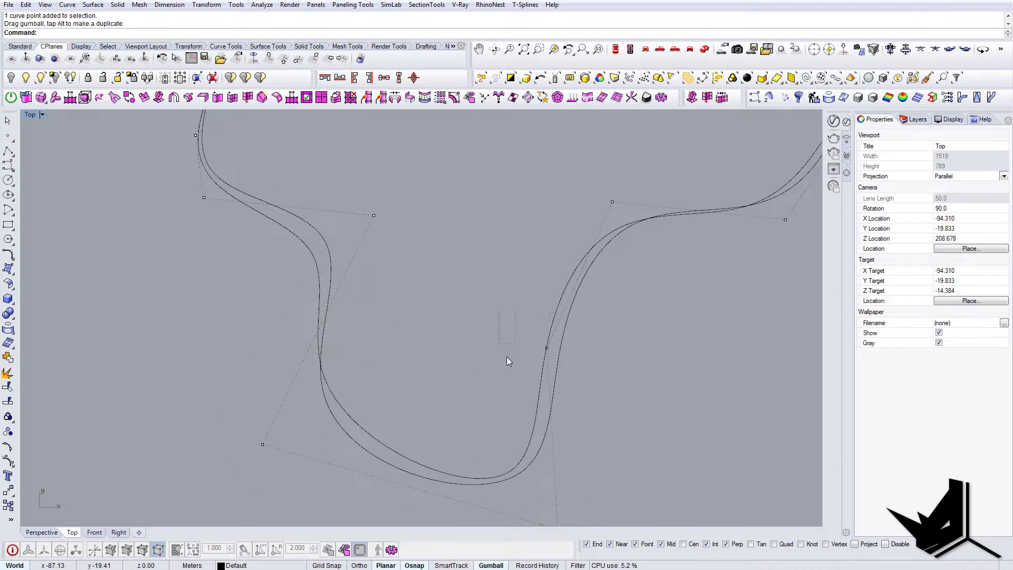
{"action": "key", "text": "Down"}
{"action": "key", "text": "Down"}
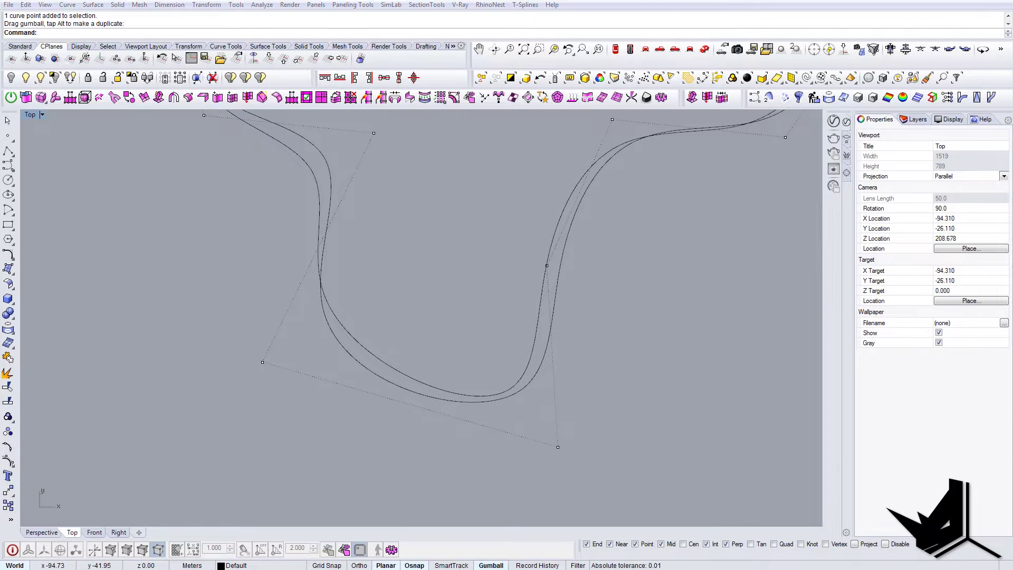
{"action": "left_click", "coordinate": [448, 562]}
{"action": "scroll", "coordinate": [445, 172], "scroll_direction": "up", "scroll_amount": 5}
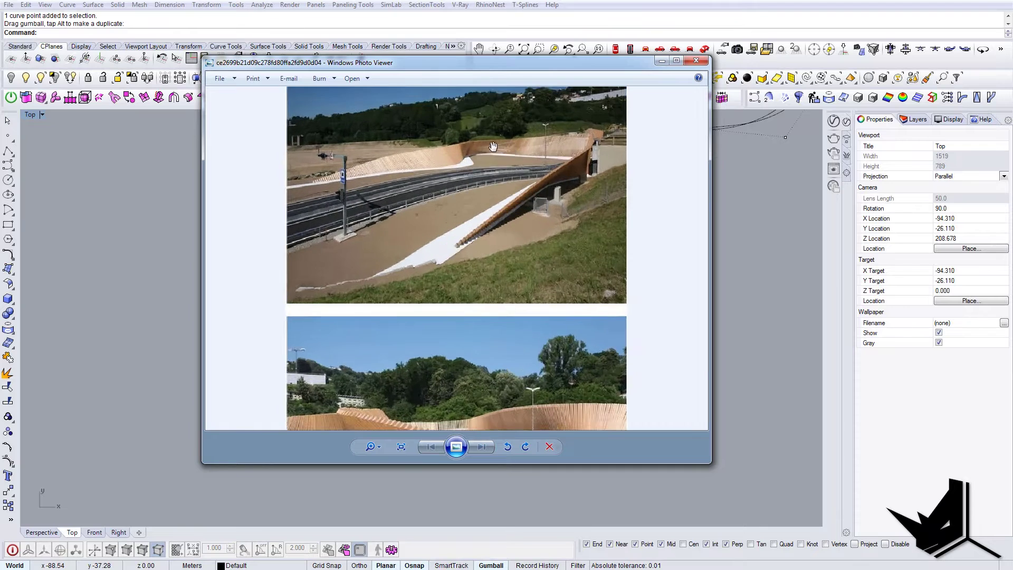
{"action": "left_click", "coordinate": [677, 61]}
{"action": "mouse_move", "coordinate": [566, 427]}
{"action": "left_mouse_down"}
{"action": "mouse_move", "coordinate": [563, 448]}
{"action": "mouse_move", "coordinate": [568, 416]}
{"action": "left_mouse_up"}
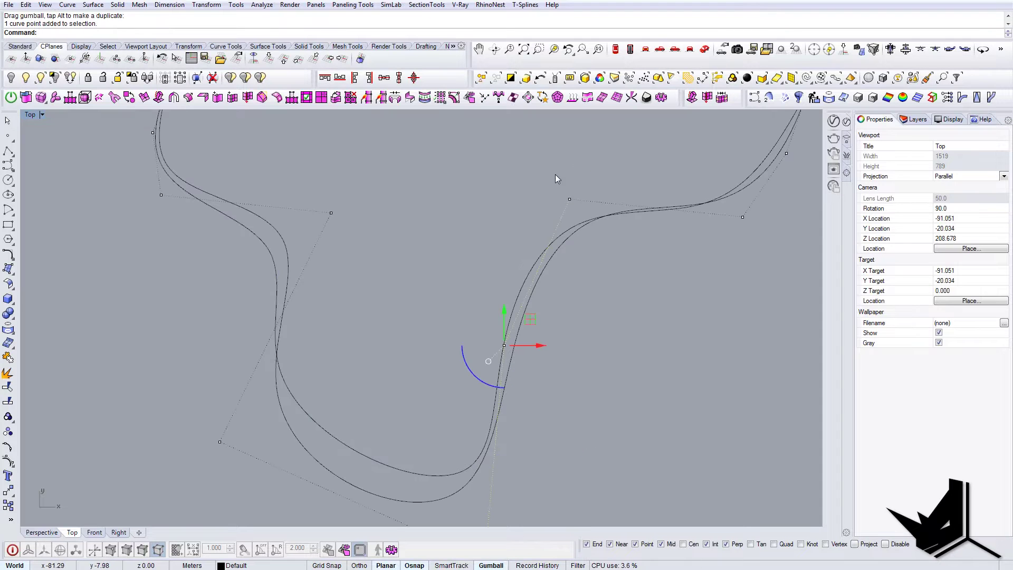
Reposition three control points along the copied curve's right arm so the curves cross and taper toward the shared end
{"action": "left_click", "coordinate": [569, 199]}
{"action": "left_click_drag", "start_coordinate": [594, 171], "coordinate": [567, 174]}
{"action": "right_click_drag", "start_coordinate": [699, 149], "coordinate": [528, 271]}
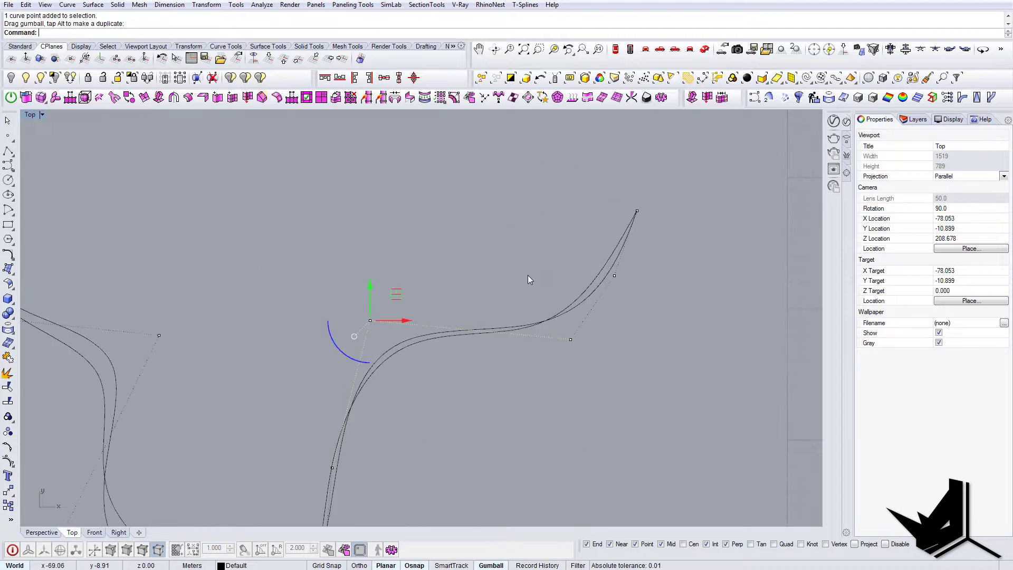
{"action": "left_click", "coordinate": [570, 339]}
{"action": "left_click_drag", "start_coordinate": [597, 317], "coordinate": [593, 331]}
{"action": "right_click_drag", "start_coordinate": [608, 327], "coordinate": [603, 346]}
{"action": "left_click", "coordinate": [612, 301]}
{"action": "left_click_drag", "start_coordinate": [637, 275], "coordinate": [626, 276]}
Display the two wavy curves in the perspective view
{"action": "scroll", "coordinate": [628, 292], "scroll_direction": "down", "scroll_amount": 6}
{"action": "right_click_drag", "start_coordinate": [589, 322], "coordinate": [542, 272]}
{"action": "left_click", "coordinate": [705, 51]}
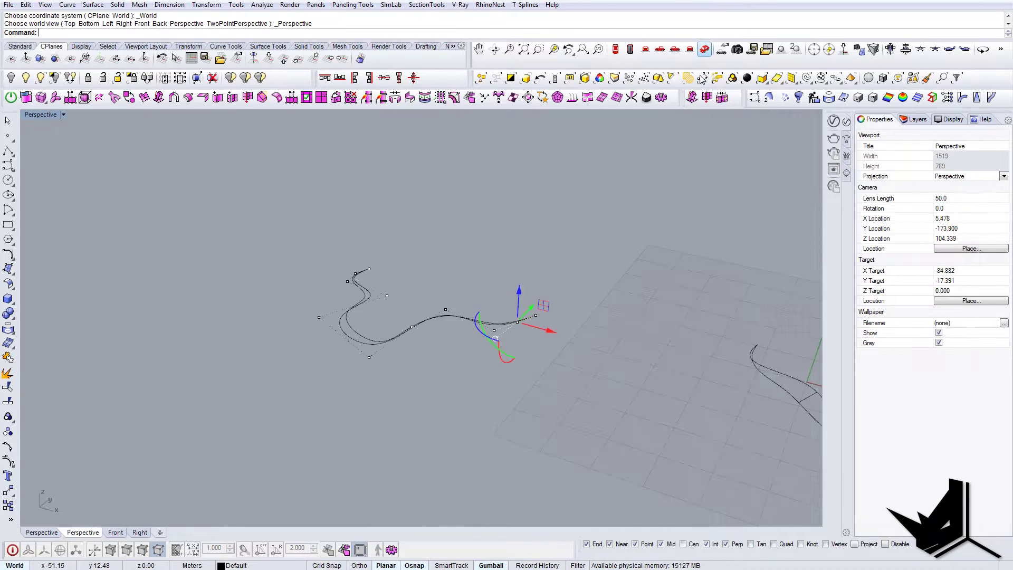
Raise the copied curve's five middle control points vertically so its central arch sits above the other curve
{"action": "right_click_drag", "start_coordinate": [612, 278], "coordinate": [409, 291]}
{"action": "scroll", "coordinate": [407, 291], "scroll_direction": "up", "scroll_amount": 6}
{"action": "right_click_drag", "start_coordinate": [540, 343], "coordinate": [380, 309]}
{"action": "left_click_drag", "start_coordinate": [348, 290], "coordinate": [758, 409]}
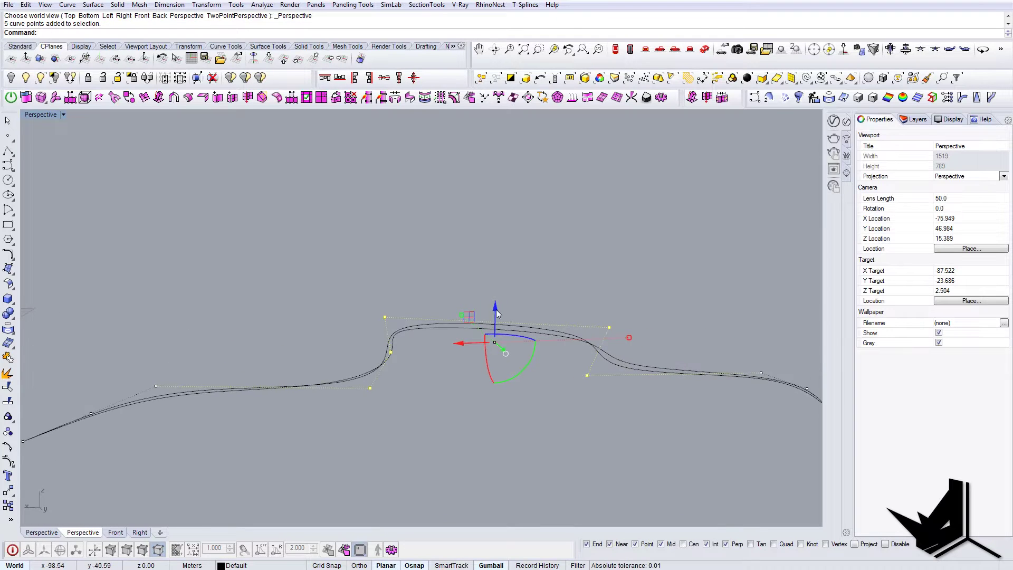
{"action": "left_click_drag", "start_coordinate": [495, 309], "coordinate": [495, 273]}
Raise the two control points near one tapered end of the copied curve and fine-tune the height of the one nearest the tip
{"action": "right_click_drag", "start_coordinate": [520, 349], "coordinate": [335, 312]}
{"action": "scroll", "coordinate": [515, 285], "scroll_direction": "down", "scroll_amount": 8}
{"action": "right_click_drag", "start_coordinate": [607, 243], "coordinate": [466, 232], "text": "shift"}
{"action": "left_click", "coordinate": [348, 231]}
{"action": "left_click_drag", "start_coordinate": [351, 199], "coordinate": [351, 209]}
{"action": "key", "text": "Escape"}
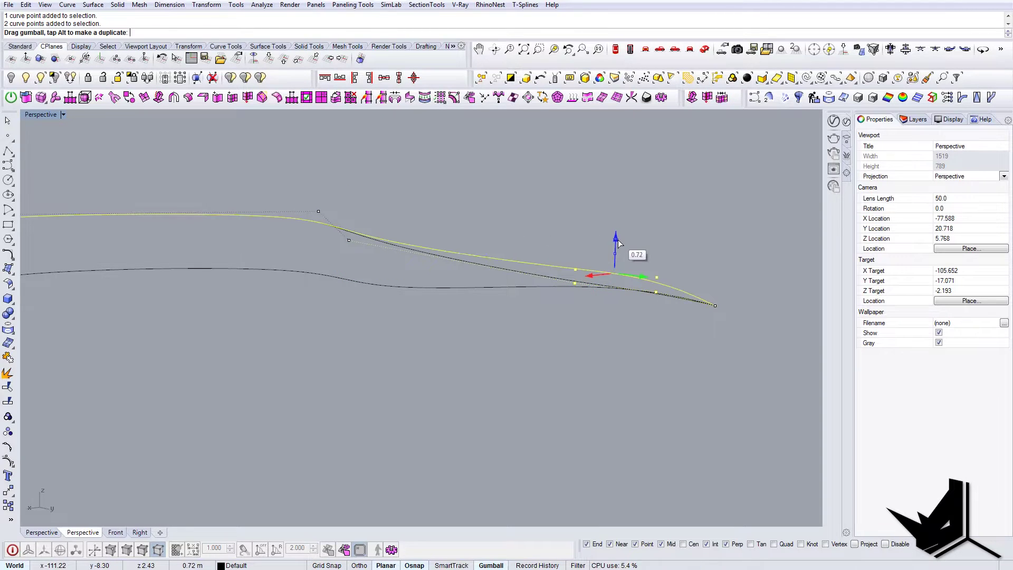
{"action": "left_click", "coordinate": [546, 242]}
{"action": "left_click_drag", "start_coordinate": [617, 243], "coordinate": [574, 240]}
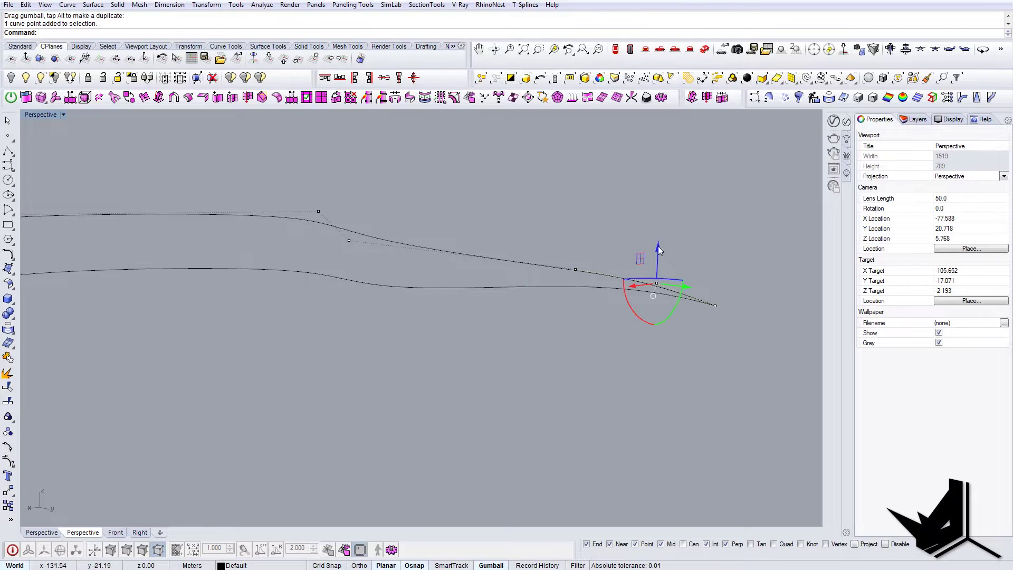
{"action": "left_click_drag", "start_coordinate": [660, 252], "coordinate": [659, 253]}
Raise the two control points near the opposite tapered end of the copied curve, comparing the slope with the reference photo
{"action": "right_click_drag", "start_coordinate": [535, 265], "coordinate": [394, 278]}
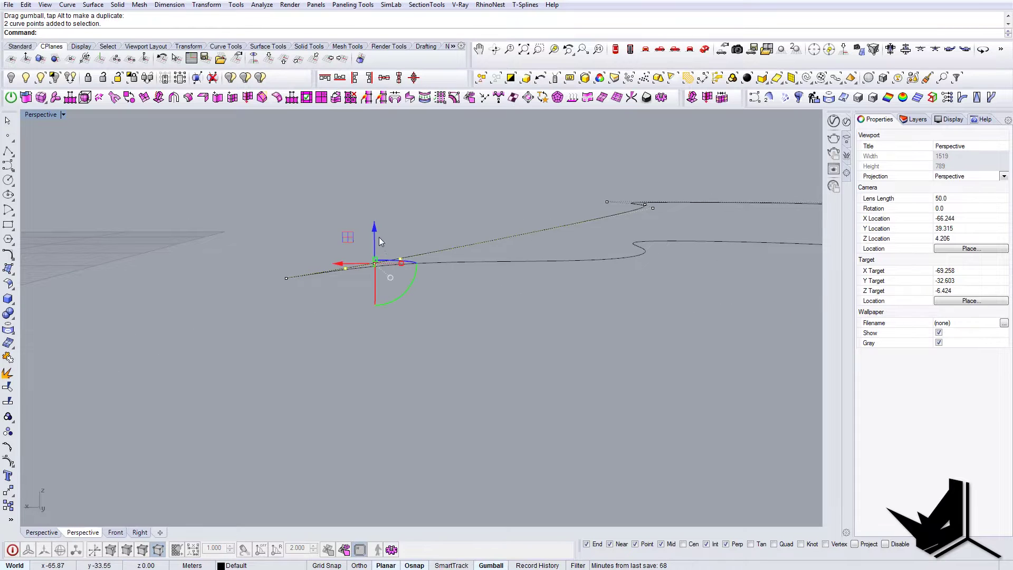
{"action": "left_click_drag", "start_coordinate": [377, 222], "coordinate": [376, 223]}
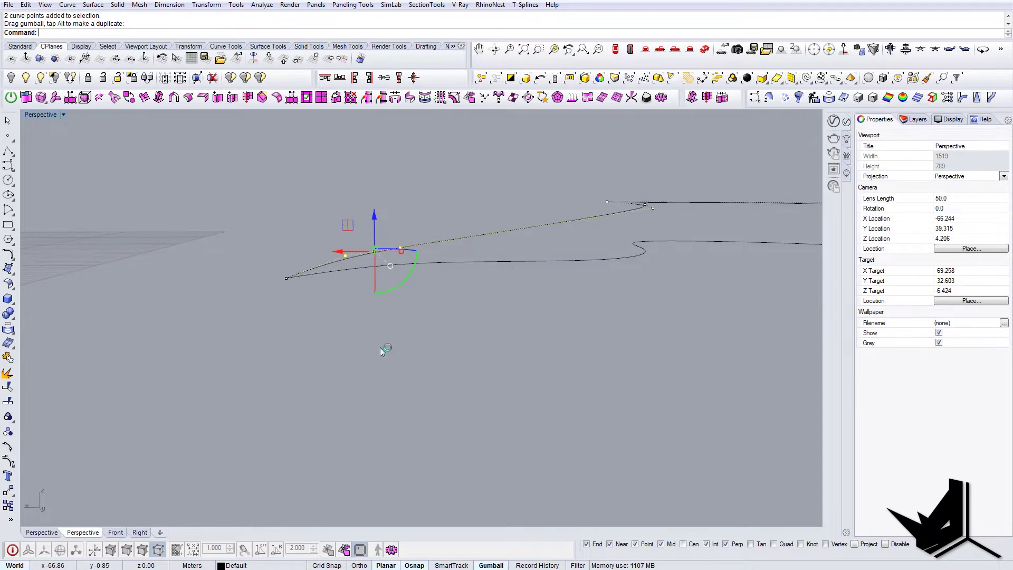
{"action": "left_click", "coordinate": [354, 569]}
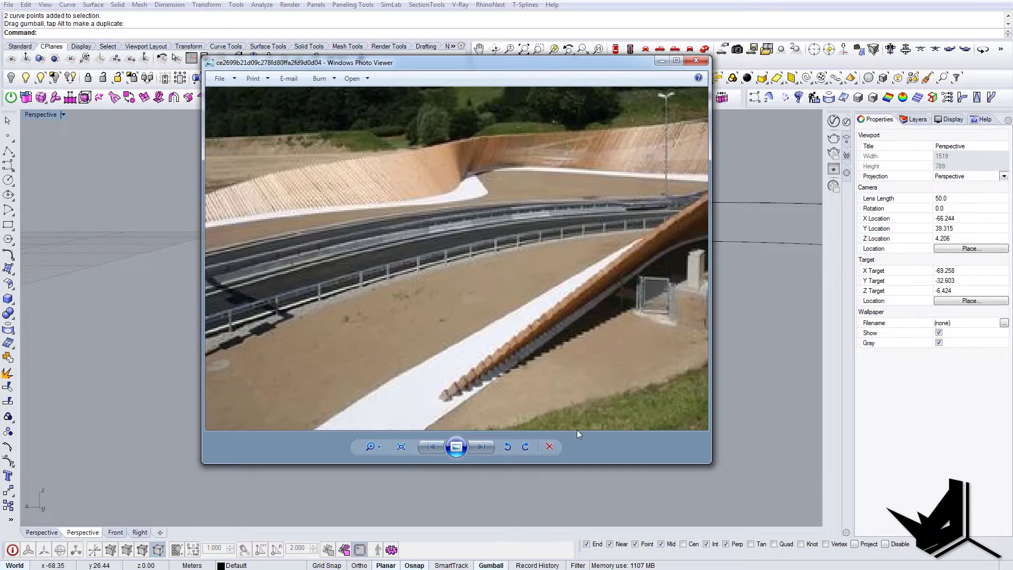
{"action": "left_click_drag", "start_coordinate": [355, 263], "coordinate": [554, 267]}
{"action": "left_click", "coordinate": [662, 61]}
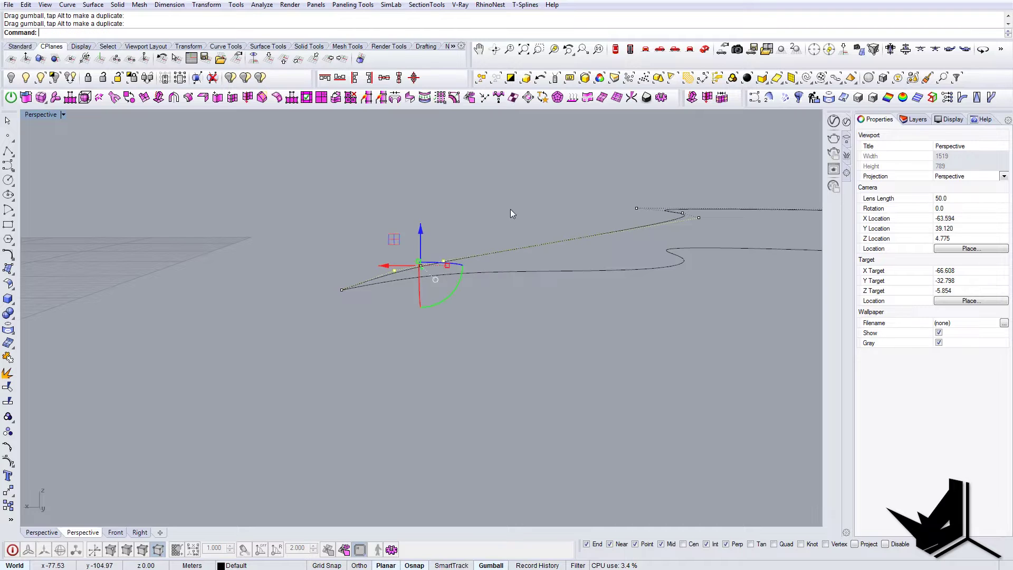
{"action": "left_click_drag", "start_coordinate": [445, 228], "coordinate": [446, 223]}
Raise the control point at the shoulder of the upper curve's central arch and hide the control points
{"action": "right_click_drag", "start_coordinate": [698, 257], "coordinate": [500, 270], "text": "shift"}
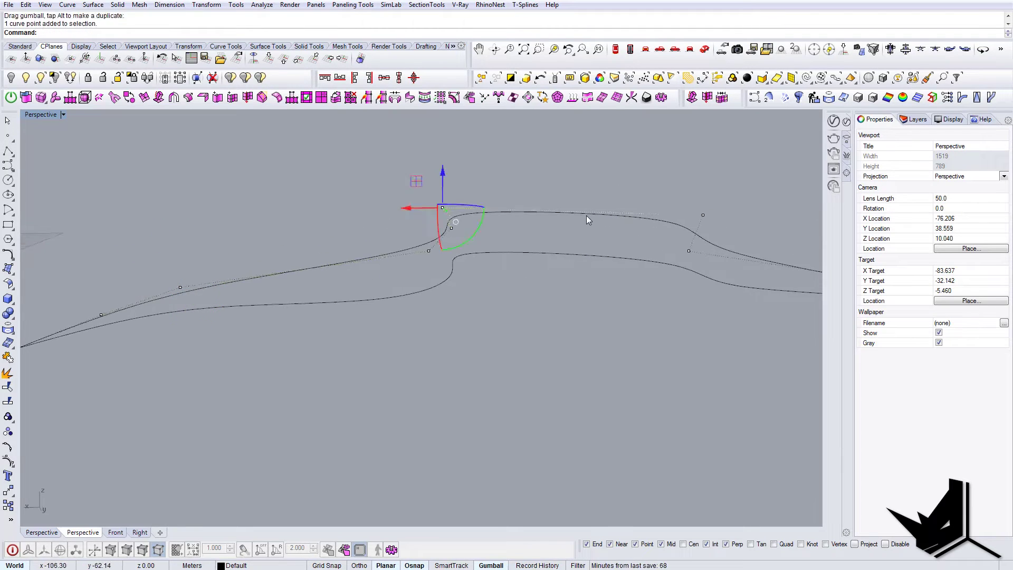
{"action": "left_click_drag", "start_coordinate": [441, 170], "coordinate": [445, 150]}
{"action": "right_click_drag", "start_coordinate": [445, 149], "coordinate": [556, 242]}
{"action": "scroll", "coordinate": [557, 243], "scroll_direction": "down", "scroll_amount": 8}
{"action": "key", "text": "Escape"}
{"action": "key", "text": "Escape"}
{"action": "mouse_move", "coordinate": [568, 283]}
{"action": "right_mouse_down"}
{"action": "mouse_move", "coordinate": [463, 388]}
{"action": "mouse_move", "coordinate": [553, 340]}
{"action": "mouse_move", "coordinate": [531, 301]}
{"action": "mouse_move", "coordinate": [515, 299]}
{"action": "mouse_move", "coordinate": [565, 303]}
{"action": "right_mouse_up"}
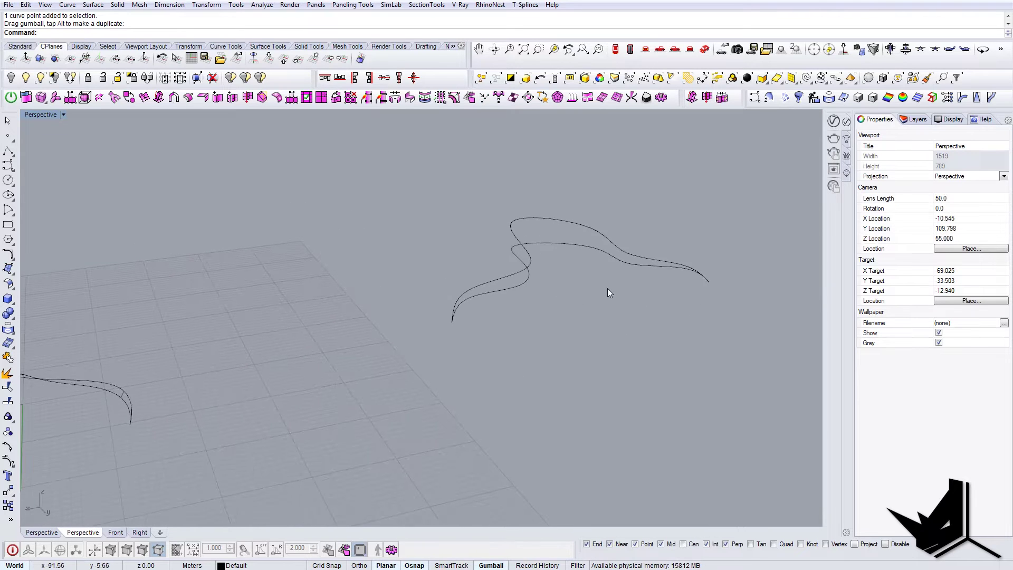
Draw two short connecting lines from the upper curve perpendicular to the lower curve along the first outer arm
{"action": "right_click_drag", "start_coordinate": [321, 327], "coordinate": [416, 310]}
{"action": "right_click_drag", "start_coordinate": [540, 315], "coordinate": [426, 304]}
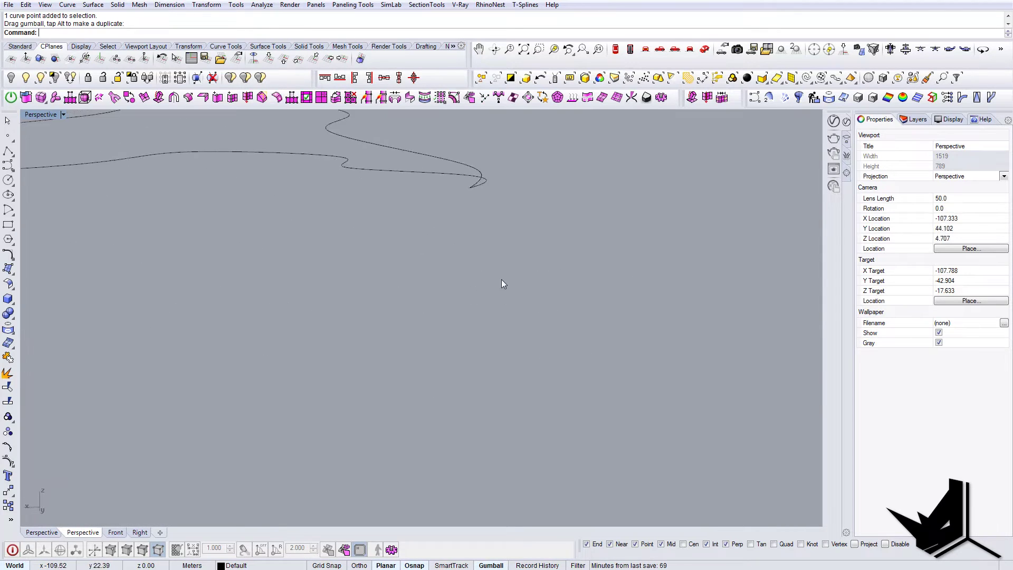
{"action": "right_click_drag", "start_coordinate": [501, 283], "coordinate": [360, 363]}
{"action": "type", "text": "L"}
{"action": "key", "text": "Return"}
{"action": "scroll", "coordinate": [250, 372], "scroll_direction": "up", "scroll_amount": 3}
{"action": "left_click", "coordinate": [217, 350]}
{"action": "left_click", "coordinate": [217, 351]}
{"action": "key", "text": "Return"}
{"action": "left_click", "coordinate": [386, 304]}
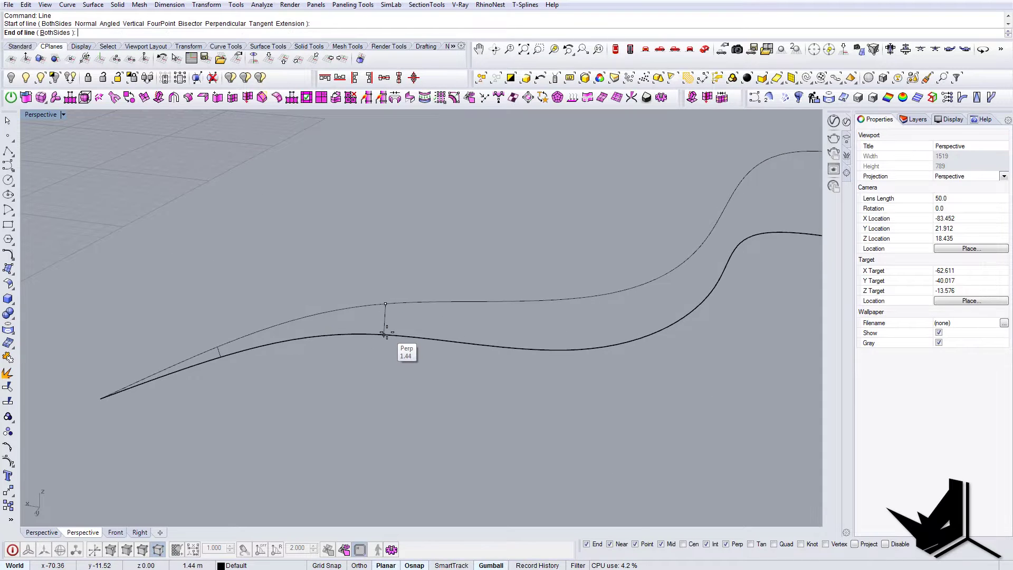
{"action": "left_click", "coordinate": [387, 334]}
Add three more perpendicular connecting lines between the curves, around the first bend and onto the central arch
{"action": "scroll", "coordinate": [458, 350], "scroll_direction": "down", "scroll_amount": 5}
{"action": "right_click_drag", "start_coordinate": [554, 361], "coordinate": [428, 350]}
{"action": "key", "text": "Return"}
{"action": "left_click", "coordinate": [441, 353]}
{"action": "mouse_move", "coordinate": [486, 369]}
{"action": "right_mouse_down", "text": "shift"}
{"action": "mouse_move", "coordinate": [466, 359]}
{"action": "mouse_move", "coordinate": [528, 359]}
{"action": "mouse_move", "coordinate": [592, 296]}
{"action": "mouse_move", "coordinate": [612, 344]}
{"action": "mouse_move", "coordinate": [659, 360]}
{"action": "mouse_move", "coordinate": [492, 358]}
{"action": "right_mouse_up", "text": "shift"}
{"action": "key", "text": "Return"}
{"action": "left_click", "coordinate": [467, 361]}
{"action": "left_click", "coordinate": [469, 360]}
{"action": "right_click_drag", "start_coordinate": [492, 359], "coordinate": [499, 329]}
{"action": "key", "text": "Return"}
{"action": "left_click", "coordinate": [569, 287]}
{"action": "left_click", "coordinate": [564, 312]}
Draw perpendicular connecting lines between the curves at the far side of the arch and the second bend
{"action": "right_click_drag", "start_coordinate": [498, 329], "coordinate": [524, 330]}
{"action": "scroll", "coordinate": [524, 329], "scroll_direction": "up", "scroll_amount": 4}
{"action": "key", "text": "Return"}
{"action": "left_click", "coordinate": [536, 323]}
{"action": "left_click", "coordinate": [533, 341]}
{"action": "key", "text": "Return"}
{"action": "left_click", "coordinate": [533, 320]}
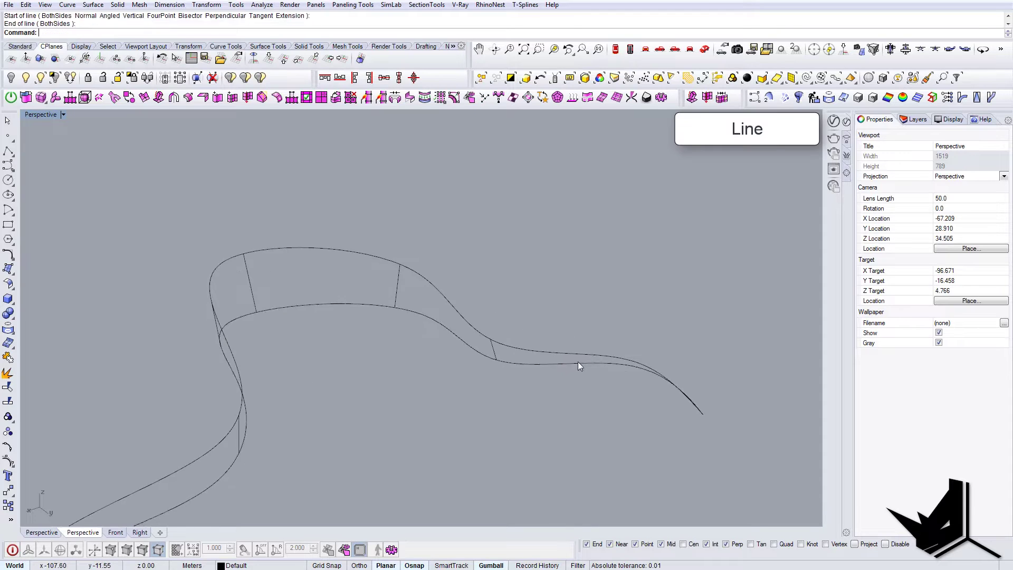
{"action": "key", "text": "Return"}
{"action": "left_click", "coordinate": [579, 354]}
{"action": "left_click", "coordinate": [583, 363]}
{"action": "key", "text": "Return"}
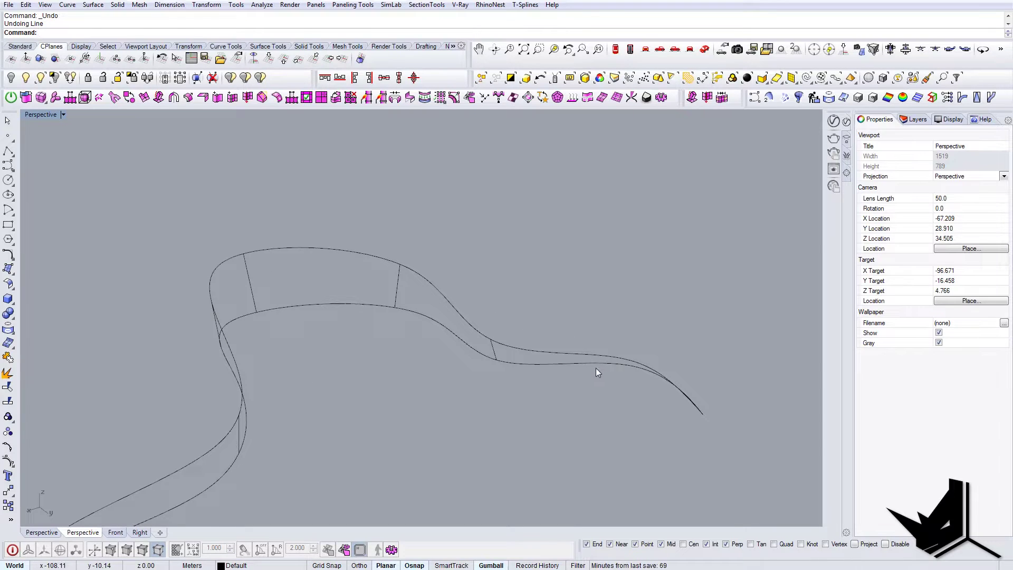
Draw the last connecting line between the two curves on the second outer arm, before they cross
{"action": "scroll", "coordinate": [596, 366], "scroll_direction": "up", "scroll_amount": 2}
{"action": "left_click", "coordinate": [595, 352]}
{"action": "left_click", "coordinate": [596, 361]}
Sweep a surface with Sweep2 along the two boundary curves, using all connecting lines as cross sections without simplification
{"action": "right_click_drag", "start_coordinate": [596, 363], "coordinate": [449, 333]}
{"action": "scroll", "coordinate": [456, 290], "scroll_direction": "down", "scroll_amount": 8}
{"action": "right_click_drag", "start_coordinate": [399, 301], "coordinate": [314, 341], "text": "shift"}
{"action": "type", "text": "Sweep2"}
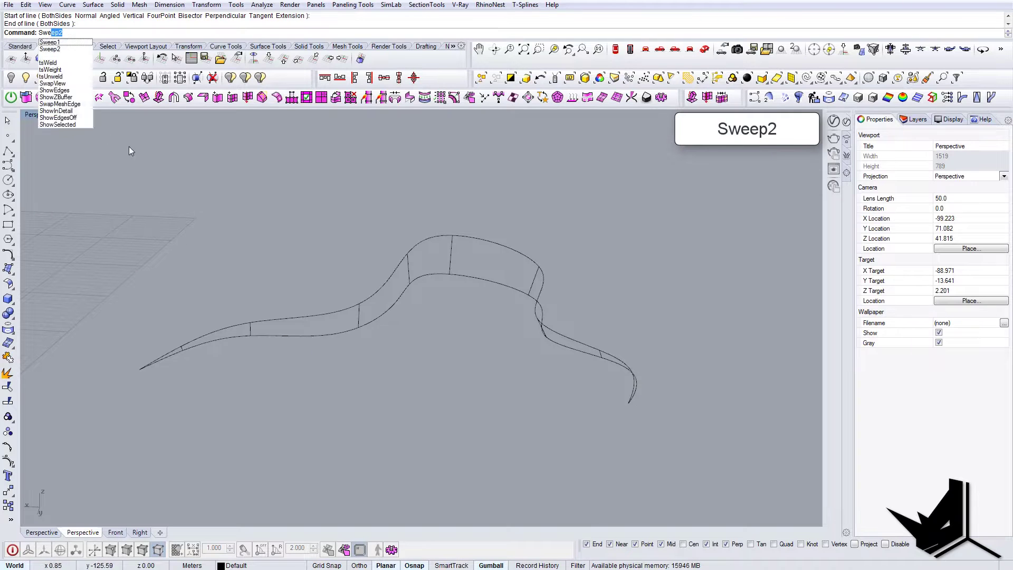
{"action": "left_click", "coordinate": [270, 336]}
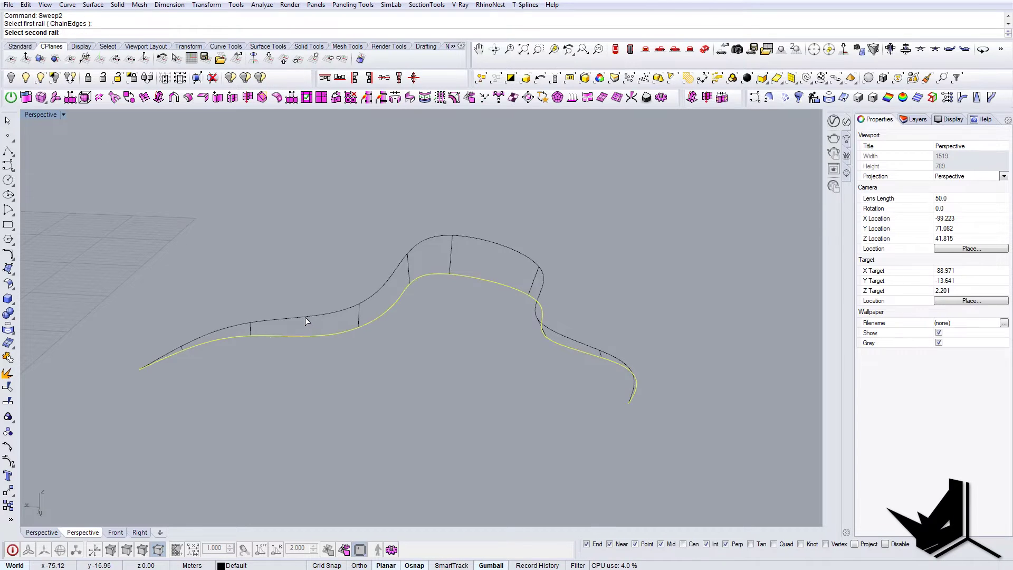
{"action": "left_click", "coordinate": [305, 317]}
{"action": "right_click_drag", "start_coordinate": [309, 340], "coordinate": [175, 320]}
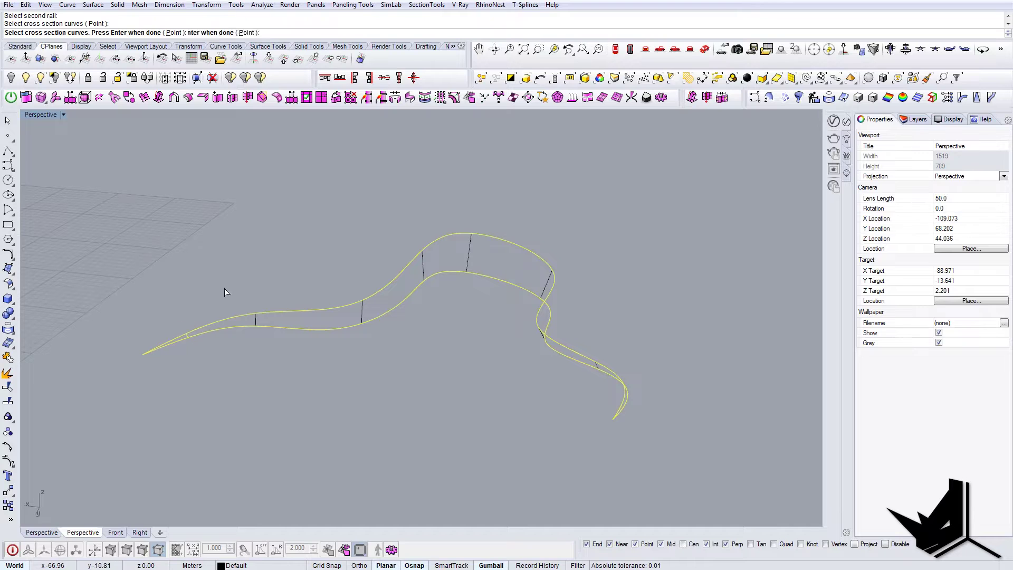
{"action": "right_click_drag", "start_coordinate": [464, 208], "coordinate": [514, 301]}
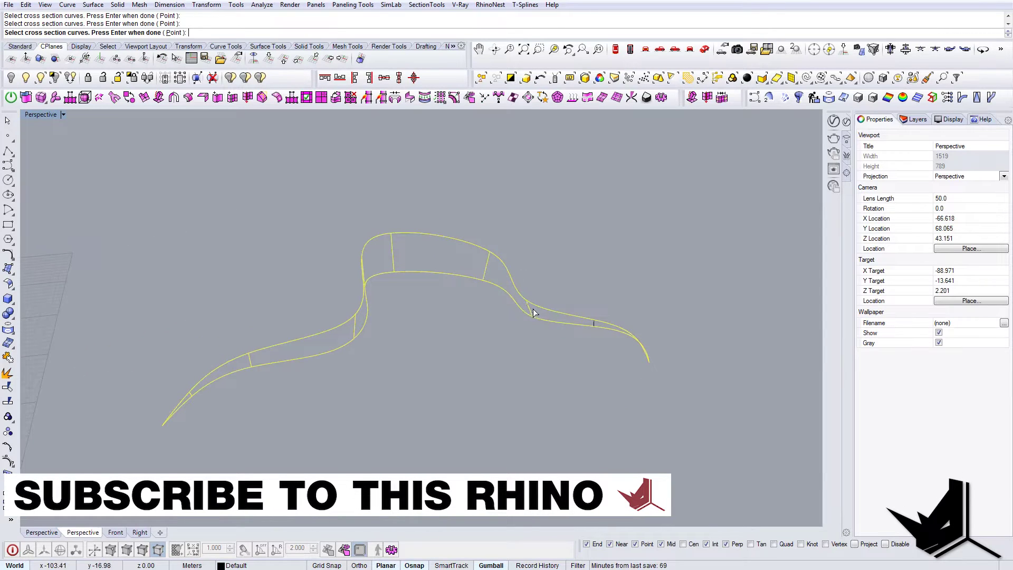
{"action": "mouse_move", "coordinate": [593, 325]}
{"action": "right_mouse_down"}
{"action": "mouse_move", "coordinate": [671, 370]}
{"action": "mouse_move", "coordinate": [584, 294]}
{"action": "right_mouse_up"}
{"action": "key", "text": "Return"}
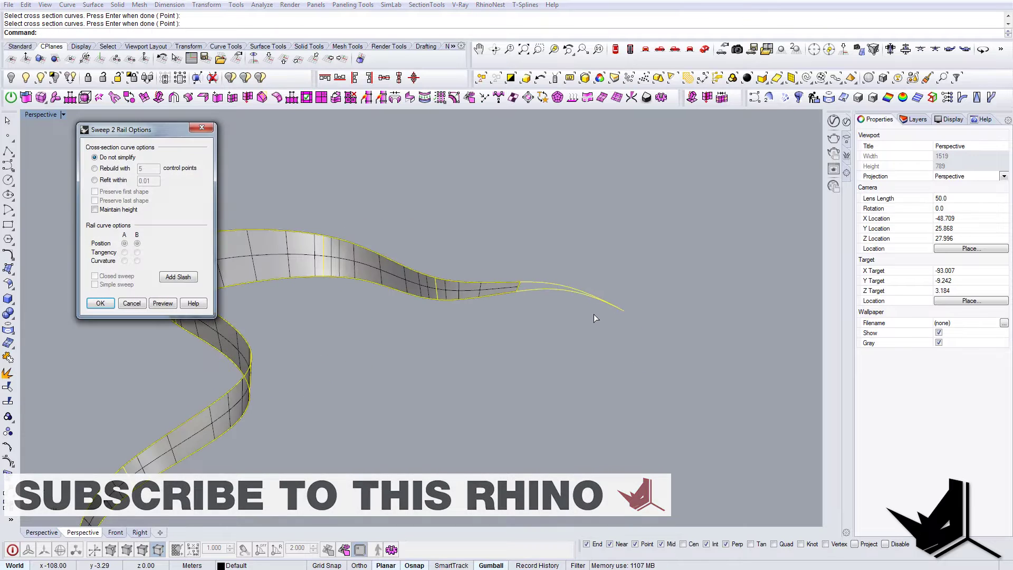
{"action": "key", "text": "Return"}
{"action": "right_click_drag", "start_coordinate": [583, 346], "coordinate": [445, 314]}
{"action": "left_click", "coordinate": [390, 257]}
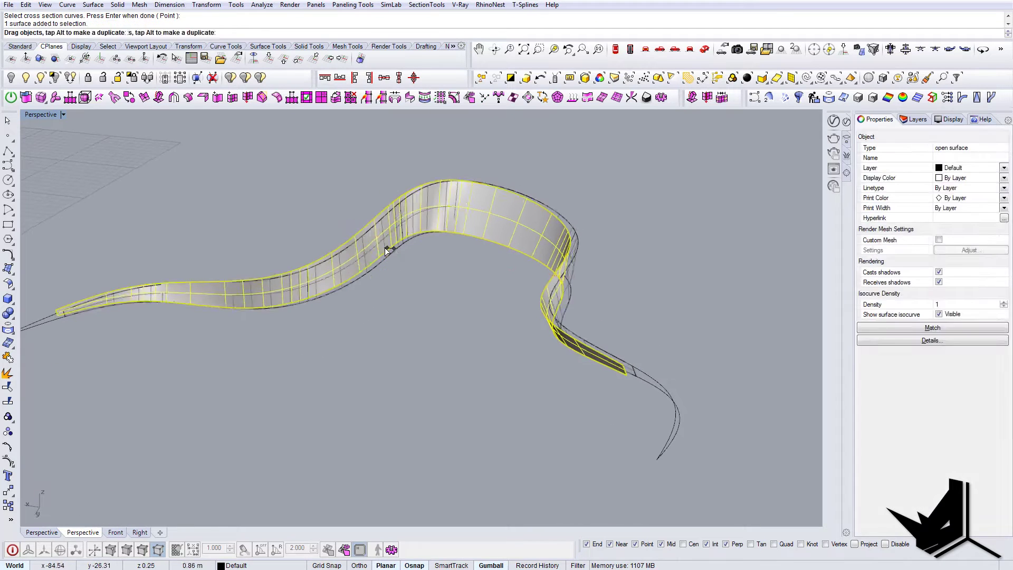
{"action": "key", "text": "ctrl+z"}
Examine both ends of the swept surface and the rail curves beyond them
{"action": "right_click_drag", "start_coordinate": [330, 296], "coordinate": [403, 321]}
{"action": "left_click", "coordinate": [382, 338]}
{"action": "scroll", "coordinate": [161, 355], "scroll_direction": "up", "scroll_amount": 2}
{"action": "scroll", "coordinate": [181, 349], "scroll_direction": "up", "scroll_amount": 2}
{"action": "scroll", "coordinate": [181, 349], "scroll_direction": "down", "scroll_amount": 4}
{"action": "right_click_drag", "start_coordinate": [195, 344], "coordinate": [158, 343]}
{"action": "scroll", "coordinate": [154, 361], "scroll_direction": "up", "scroll_amount": 6}
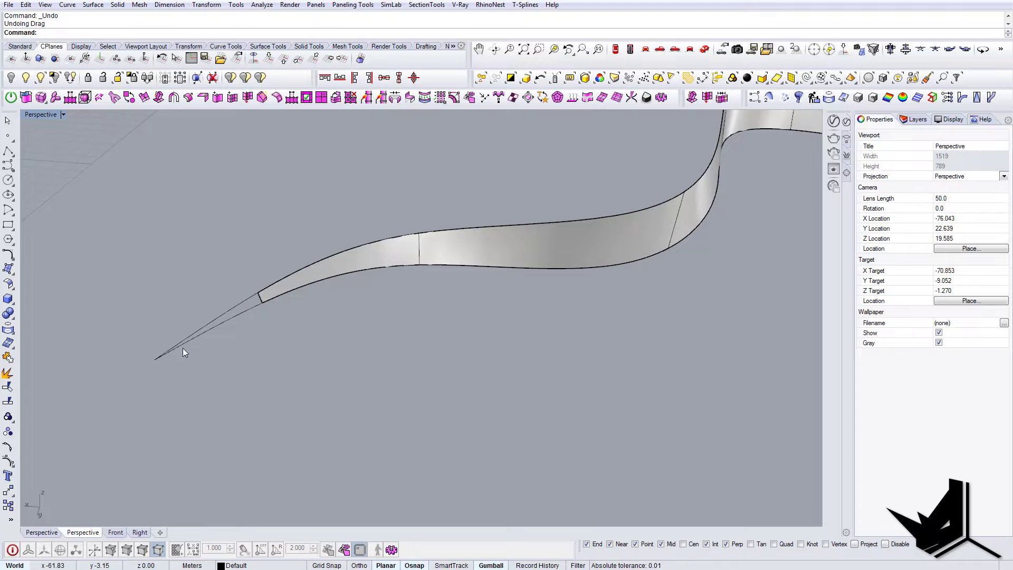
{"action": "scroll", "coordinate": [207, 360], "scroll_direction": "down", "scroll_amount": 7}
{"action": "right_click_drag", "start_coordinate": [423, 355], "coordinate": [328, 352], "text": "shift"}
{"action": "right_click_drag", "start_coordinate": [328, 352], "coordinate": [455, 319]}
{"action": "scroll", "coordinate": [487, 323], "scroll_direction": "up", "scroll_amount": 7}
{"action": "scroll", "coordinate": [530, 358], "scroll_direction": "up", "scroll_amount": 6}
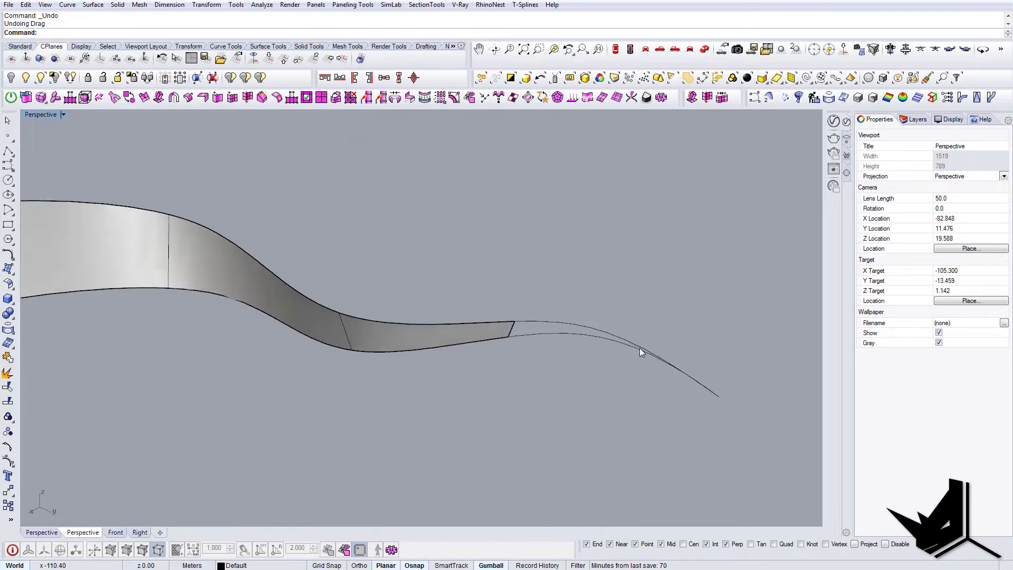
{"action": "left_click", "coordinate": [650, 343]}
{"action": "scroll", "coordinate": [650, 344], "scroll_direction": "down", "scroll_amount": 7}
{"action": "key", "text": "Escape"}
{"action": "right_click_drag", "start_coordinate": [599, 352], "coordinate": [517, 322]}
{"action": "scroll", "coordinate": [529, 337], "scroll_direction": "down", "scroll_amount": 3}
{"action": "left_click", "coordinate": [517, 322]}
{"action": "right_click_drag", "start_coordinate": [738, 480], "coordinate": [713, 406]}
{"action": "left_click", "coordinate": [494, 323]}
{"action": "key", "text": "Escape"}
{"action": "right_click_drag", "start_coordinate": [489, 326], "coordinate": [402, 313]}
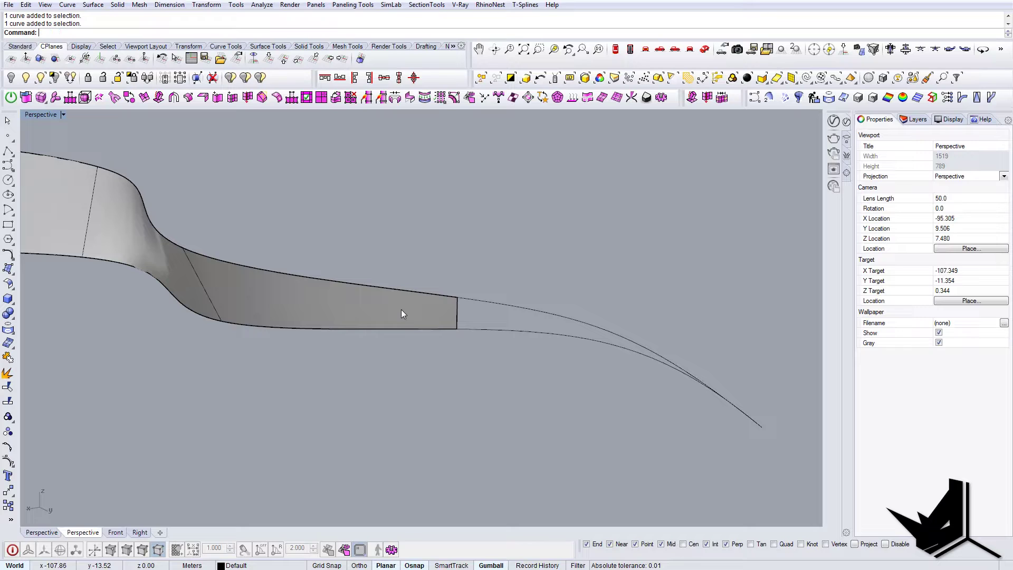
Copy the two boundary curves and the last connecting line to empty space beside the swept surface
{"action": "left_click_drag", "start_coordinate": [580, 259], "coordinate": [502, 377]}
{"action": "left_click", "coordinate": [459, 318]}
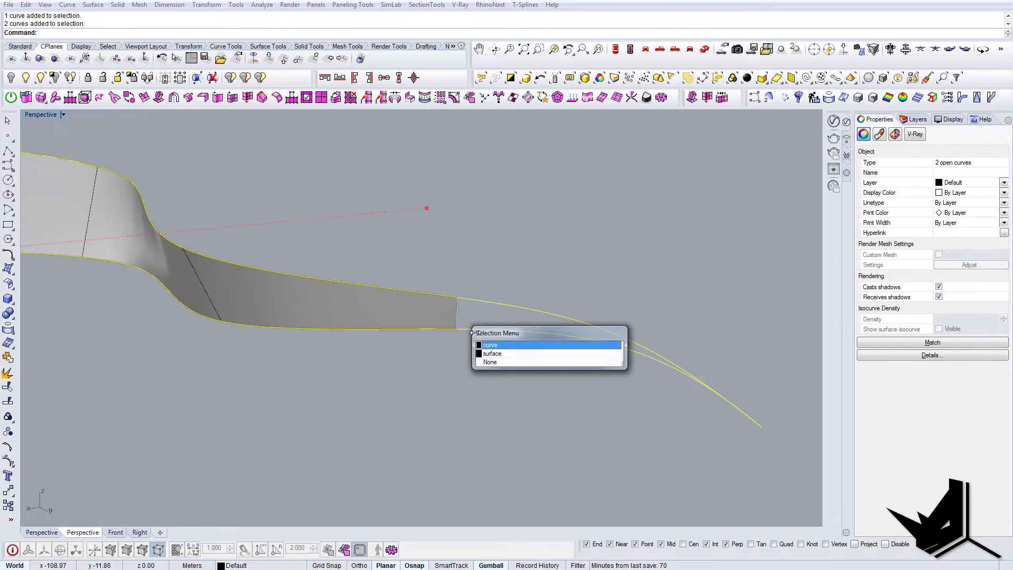
{"action": "left_click", "coordinate": [494, 347]}
{"action": "scroll", "coordinate": [458, 394], "scroll_direction": "down", "scroll_amount": 8}
{"action": "right_click_drag", "start_coordinate": [457, 394], "coordinate": [369, 393]}
{"action": "scroll", "coordinate": [366, 388], "scroll_direction": "down", "scroll_amount": 2}
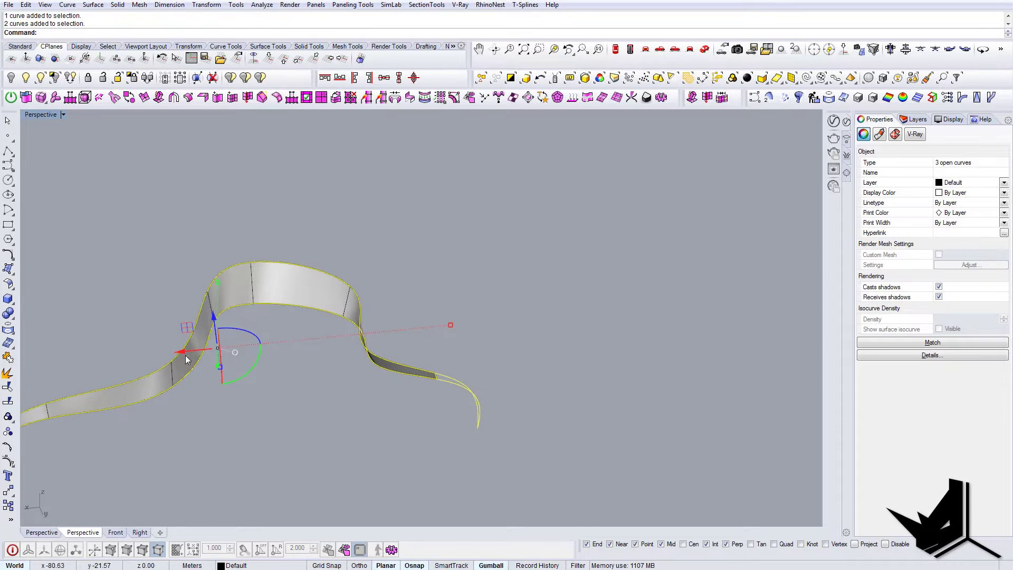
{"action": "left_click_drag", "start_coordinate": [189, 352], "coordinate": [581, 321], "text": "alt"}
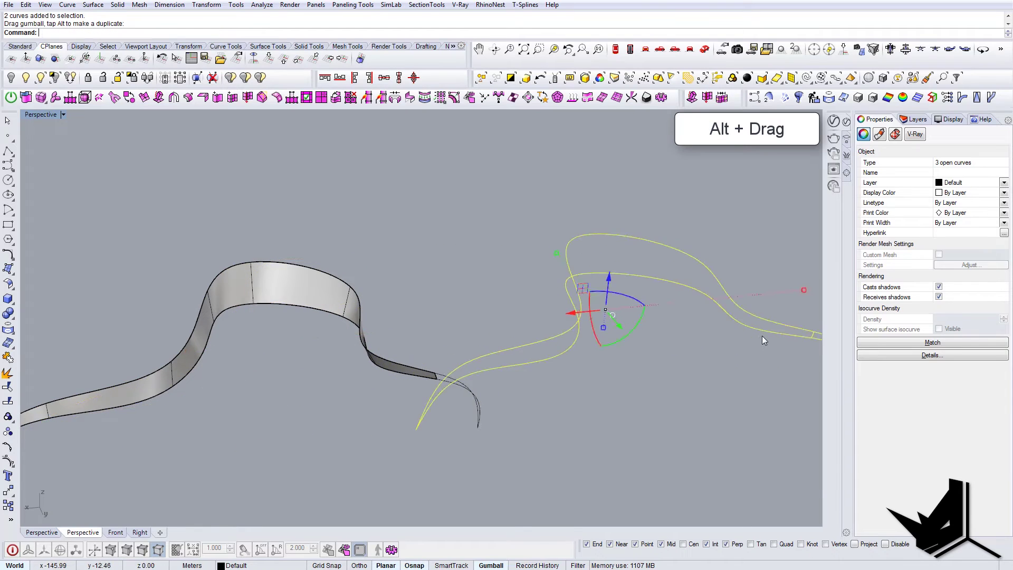
Trim the copied boundary curves at the copied connecting line, keeping only the short tapered end
{"action": "key", "text": "Escape"}
{"action": "right_click_drag", "start_coordinate": [761, 335], "coordinate": [616, 358], "text": "shift"}
{"action": "scroll", "coordinate": [615, 359], "scroll_direction": "up", "scroll_amount": 6}
{"action": "type", "text": "trim"}
{"action": "key", "text": "Return"}
{"action": "key", "text": "Return"}
{"action": "left_click_drag", "start_coordinate": [667, 348], "coordinate": [614, 389]}
{"action": "key", "text": "Return"}
Create a two-rail sweep over the trimmed tapered curves with the connecting line as cross section
{"action": "right_click_drag", "start_coordinate": [622, 371], "coordinate": [606, 361]}
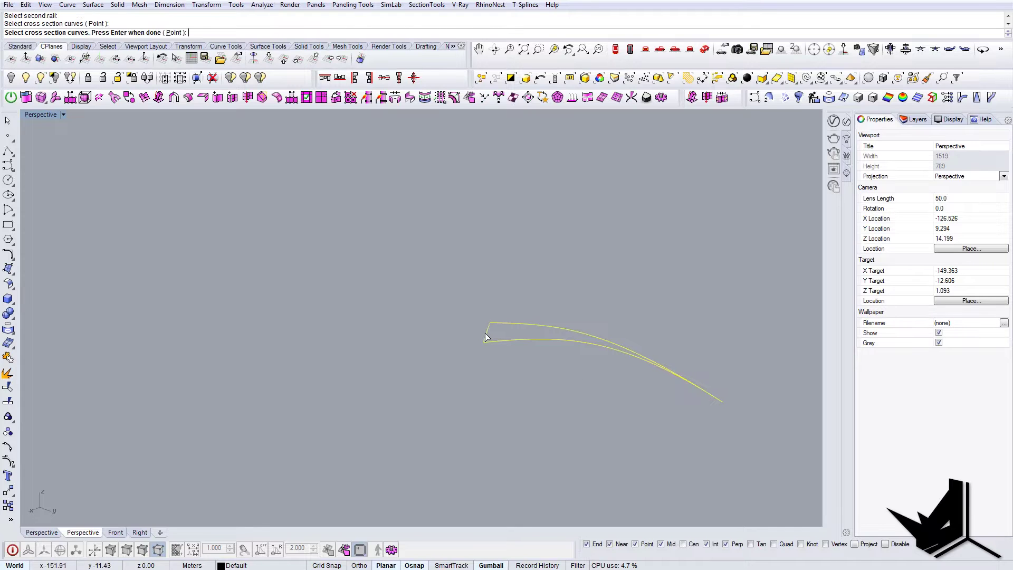
{"action": "key", "text": "Return"}
{"action": "key", "text": "Return"}
Move the tapered end surface from its upper corner to the matching end corner of the main swept surface
{"action": "right_click_drag", "start_coordinate": [529, 384], "coordinate": [490, 391]}
{"action": "left_click", "coordinate": [495, 349]}
{"action": "right_click_drag", "start_coordinate": [488, 353], "coordinate": [505, 358], "text": "shift"}
{"action": "type", "text": "m"}
{"action": "key", "text": "Return"}
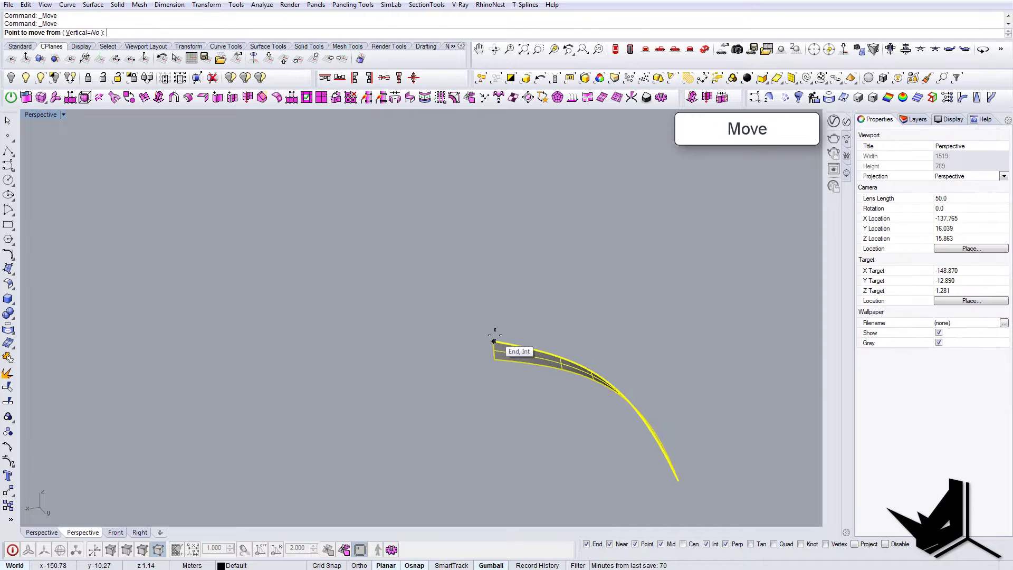
{"action": "left_click", "coordinate": [494, 341]}
{"action": "scroll", "coordinate": [506, 340], "scroll_direction": "down", "scroll_amount": 15}
{"action": "scroll", "coordinate": [353, 398], "scroll_direction": "up", "scroll_amount": 17}
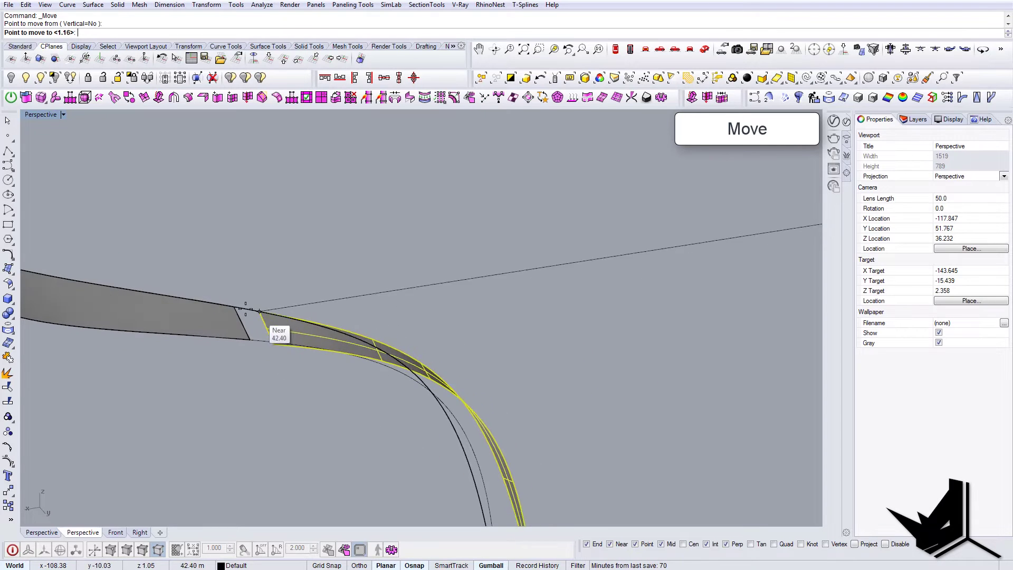
{"action": "left_click", "coordinate": [240, 308]}
Examine the joint between the moved end surface and the main swept surface
{"action": "right_click_drag", "start_coordinate": [241, 308], "coordinate": [497, 307]}
{"action": "scroll", "coordinate": [433, 318], "scroll_direction": "up", "scroll_amount": 5}
{"action": "left_click", "coordinate": [434, 317]}
{"action": "right_click_drag", "start_coordinate": [436, 318], "coordinate": [525, 366]}
{"action": "left_click", "coordinate": [506, 324]}
{"action": "left_click", "coordinate": [467, 324], "text": "shift"}
{"action": "key", "text": "ctrl+z"}
{"action": "left_click", "coordinate": [526, 367]}
{"action": "scroll", "coordinate": [549, 370], "scroll_direction": "up", "scroll_amount": 2}
{"action": "right_click_drag", "start_coordinate": [615, 366], "coordinate": [414, 369], "text": "shift"}
{"action": "scroll", "coordinate": [414, 369], "scroll_direction": "down", "scroll_amount": 5}
Delete the copied end curves and the swept surface, keeping the original boundary curves and connecting lines
{"action": "left_click_drag", "start_coordinate": [564, 306], "coordinate": [709, 416]}
{"action": "key", "text": "Delete"}
{"action": "right_click_drag", "start_coordinate": [362, 325], "coordinate": [463, 318], "text": "shift"}
{"action": "scroll", "coordinate": [382, 320], "scroll_direction": "up", "scroll_amount": 5}
{"action": "right_click_drag", "start_coordinate": [382, 320], "coordinate": [440, 374], "text": "shift"}
{"action": "left_click", "coordinate": [468, 286]}
{"action": "key", "text": "Delete"}
Create a network surface with NetworkSrf from the two boundary curves and all connecting lines
{"action": "scroll", "coordinate": [468, 284], "scroll_direction": "down", "scroll_amount": 4}
{"action": "left_click", "coordinate": [618, 347]}
{"action": "left_click", "coordinate": [466, 346]}
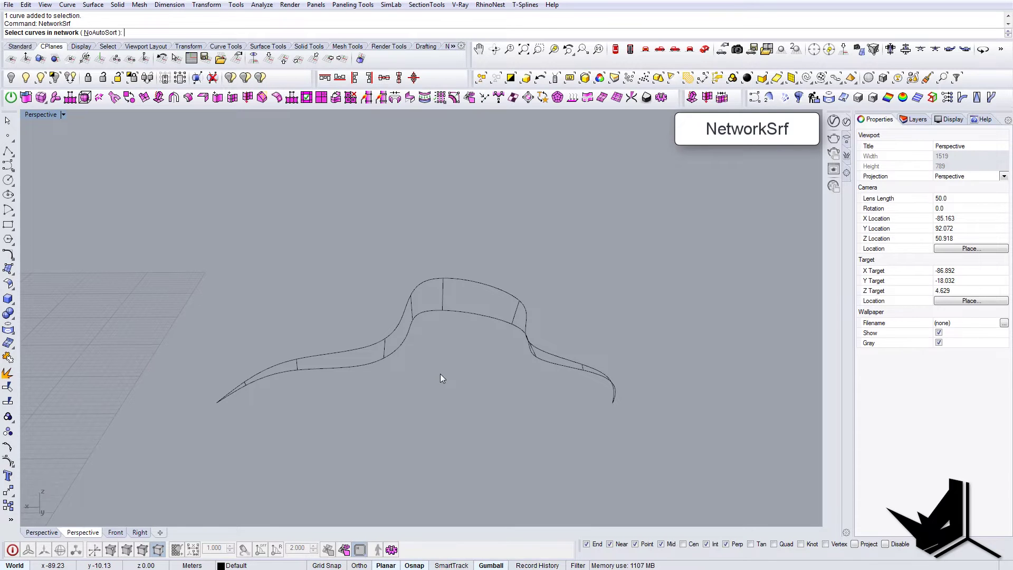
{"action": "left_click_drag", "start_coordinate": [657, 449], "coordinate": [657, 449]}
{"action": "key", "text": "Return"}
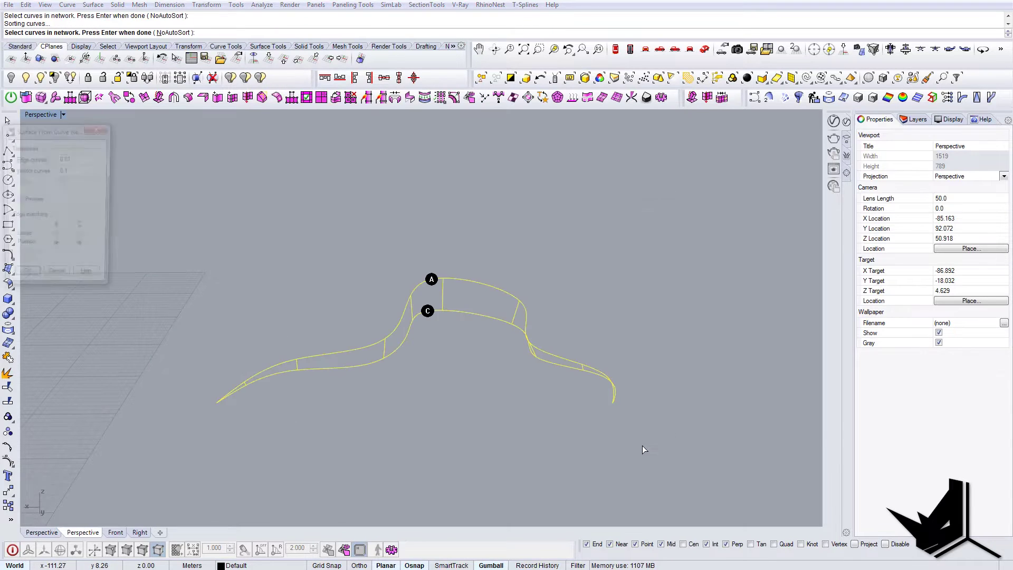
{"action": "left_click", "coordinate": [25, 280]}
Delete the boundary curves and connecting lines, keeping only the network surface
{"action": "scroll", "coordinate": [454, 372], "scroll_direction": "up", "scroll_amount": 4}
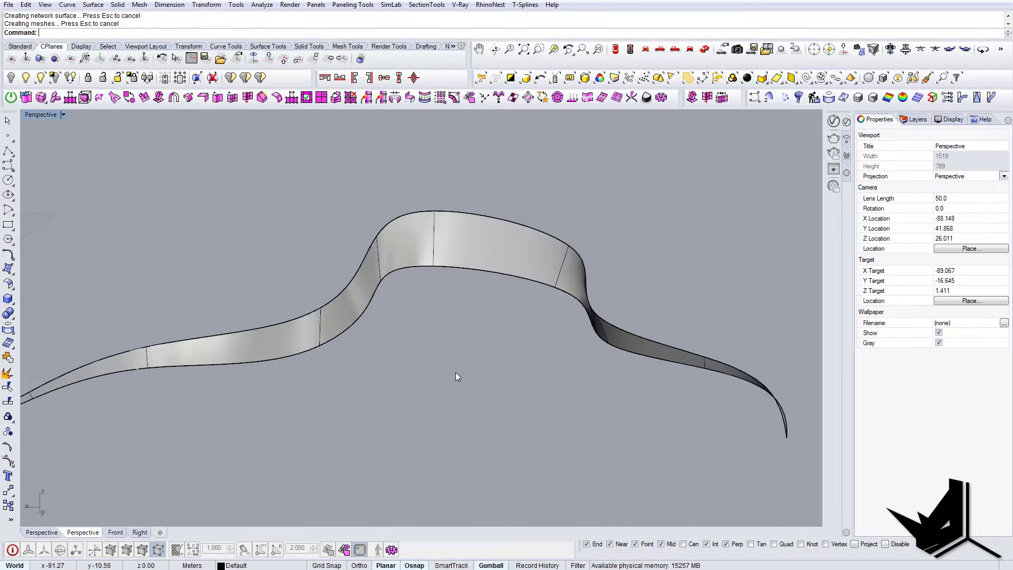
{"action": "right_click_drag", "start_coordinate": [455, 372], "coordinate": [362, 332]}
{"action": "left_click", "coordinate": [289, 323]}
{"action": "right_click_drag", "start_coordinate": [290, 324], "coordinate": [428, 348]}
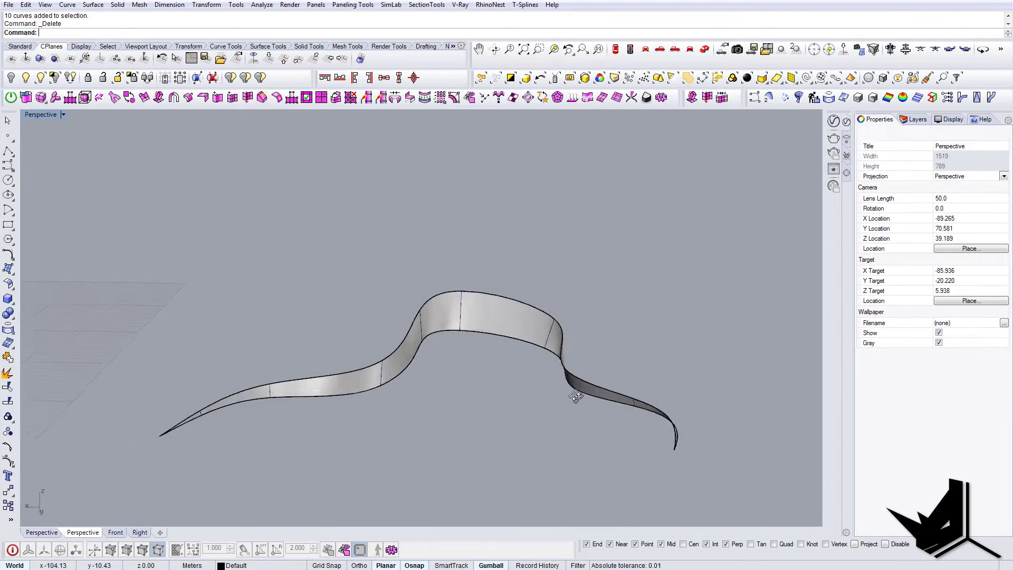
Delete the network surface, keeping the boundary curves and connecting lines
{"action": "right_click_drag", "start_coordinate": [575, 396], "coordinate": [570, 359]}
{"action": "scroll", "coordinate": [570, 360], "scroll_direction": "up", "scroll_amount": 3}
{"action": "left_click", "coordinate": [566, 330]}
{"action": "scroll", "coordinate": [567, 332], "scroll_direction": "down", "scroll_amount": 6}
{"action": "left_click", "coordinate": [454, 314]}
{"action": "right_click_drag", "start_coordinate": [455, 314], "coordinate": [463, 257]}
{"action": "left_click", "coordinate": [463, 257]}
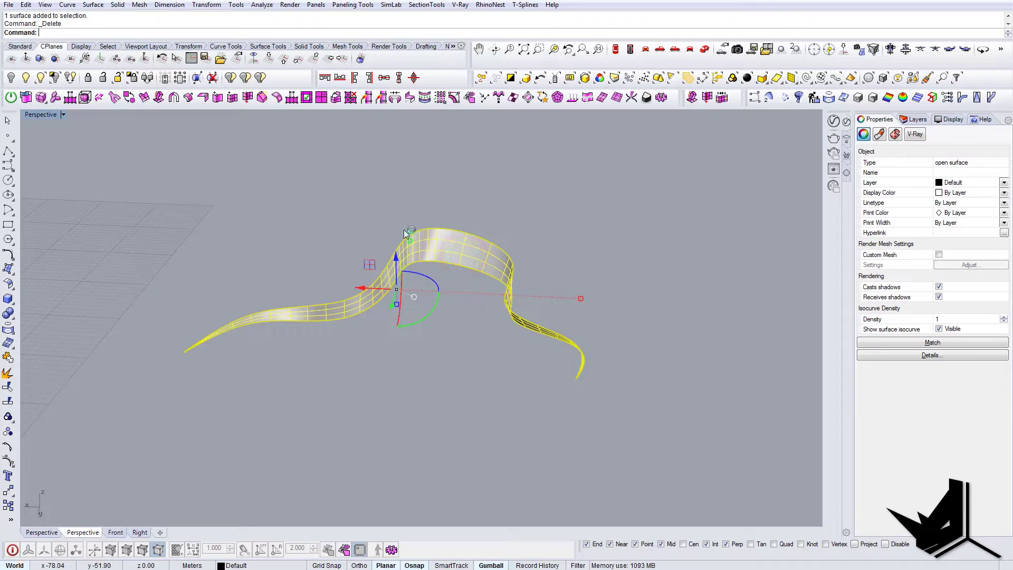
{"action": "key", "text": "Delete"}
Place two copies of the full set of boundary curves and connecting lines in a row beside the original set
{"action": "left_click", "coordinate": [327, 300], "text": "alt"}
{"action": "left_click", "coordinate": [332, 318], "text": "shift"}
{"action": "scroll", "coordinate": [331, 318], "scroll_direction": "down", "scroll_amount": 6}
{"action": "right_click_drag", "start_coordinate": [333, 319], "coordinate": [387, 322]}
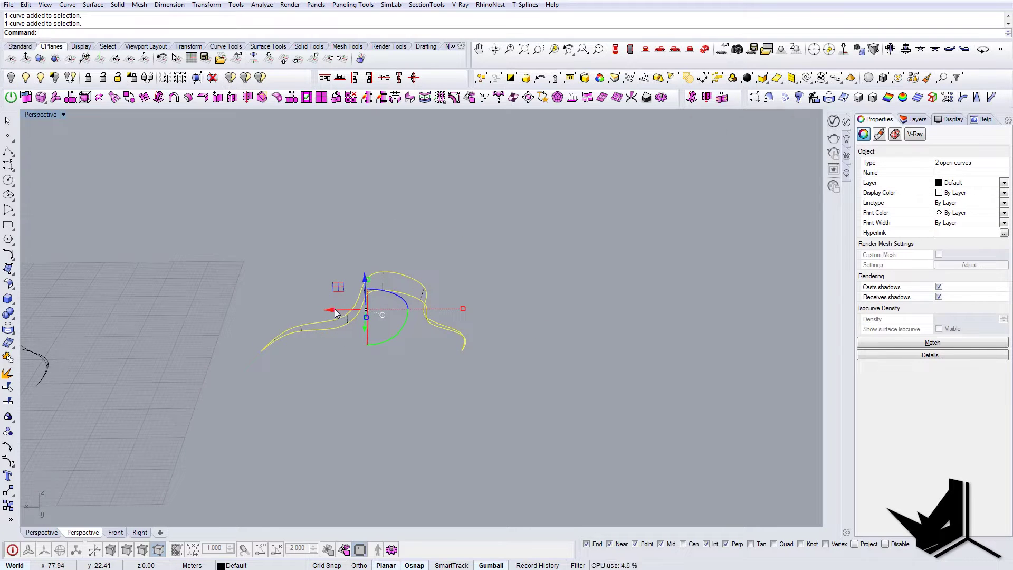
{"action": "left_click_drag", "start_coordinate": [208, 230], "coordinate": [508, 381]}
{"action": "left_click_drag", "start_coordinate": [332, 311], "coordinate": [569, 328]}
{"action": "right_click_drag", "start_coordinate": [522, 335], "coordinate": [371, 336], "text": "shift"}
{"action": "left_click_drag", "start_coordinate": [425, 310], "coordinate": [654, 340], "text": "alt"}
{"action": "right_click_drag", "start_coordinate": [721, 332], "coordinate": [638, 342], "text": "shift"}
{"action": "scroll", "coordinate": [634, 340], "scroll_direction": "up", "scroll_amount": 6}
Loft a surface between the two boundary curves of the outermost copied set, using the default loft options
{"action": "key", "text": "Escape"}
{"action": "left_click", "coordinate": [529, 335]}
{"action": "left_click", "coordinate": [533, 349]}
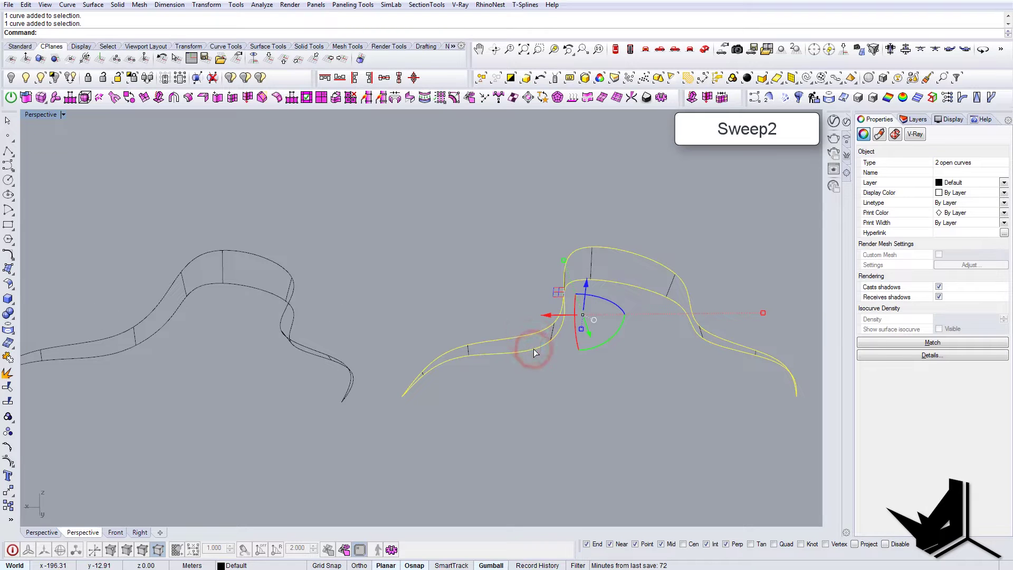
{"action": "type", "text": "lo"}
{"action": "key", "text": "Return"}
{"action": "key", "text": "Return"}
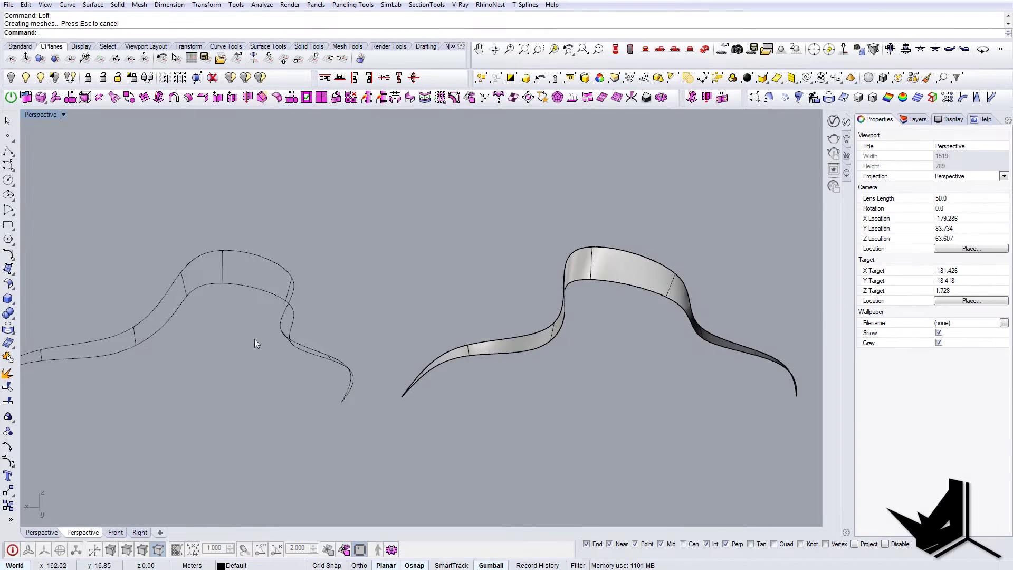
Create a Sweep2 surface on the middle set, with the boundary curves as rails and the connecting lines as cross sections
{"action": "right_click_drag", "start_coordinate": [293, 332], "coordinate": [375, 332], "text": "shift"}
{"action": "type", "text": "Sw"}
{"action": "key", "text": "Return"}
{"action": "left_click", "coordinate": [327, 326]}
{"action": "left_click", "coordinate": [336, 315]}
{"action": "left_click_drag", "start_coordinate": [230, 318], "coordinate": [269, 354]}
{"action": "left_click_drag", "start_coordinate": [285, 299], "coordinate": [319, 340]}
{"action": "left_click_drag", "start_coordinate": [361, 280], "coordinate": [379, 327]}
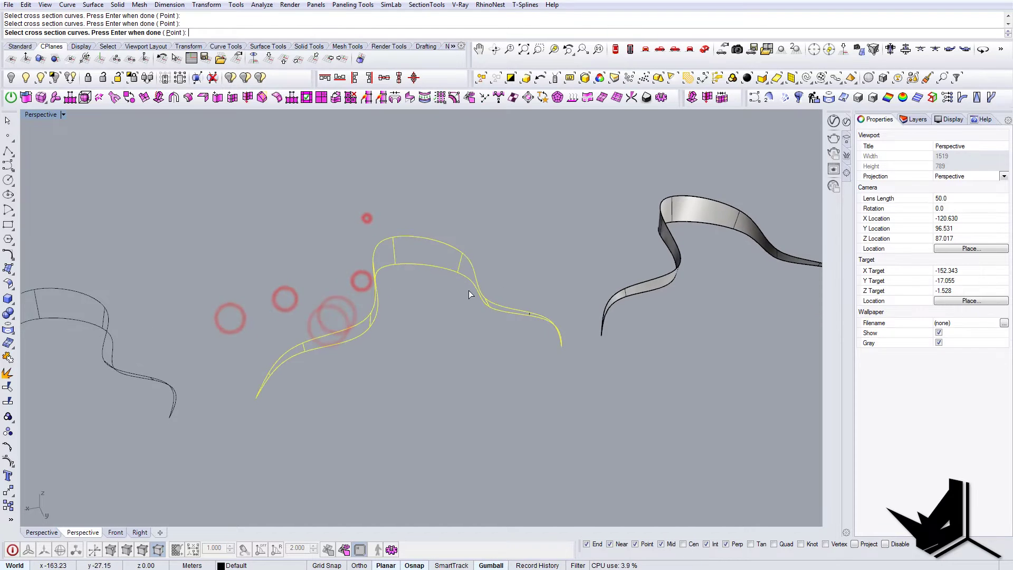
{"action": "left_click_drag", "start_coordinate": [501, 235], "coordinate": [543, 333]}
{"action": "key", "text": "Return"}
{"action": "key", "text": "Return"}
Create a NetworkSrf surface from all curves of the remaining set, with tolerances of 0.01 for edge and 0.1 for interior curves
{"action": "right_click_drag", "start_coordinate": [204, 318], "coordinate": [396, 319], "text": "shift"}
{"action": "right_click_drag", "start_coordinate": [396, 319], "coordinate": [321, 311]}
{"action": "scroll", "coordinate": [239, 320], "scroll_direction": "down", "scroll_amount": 6}
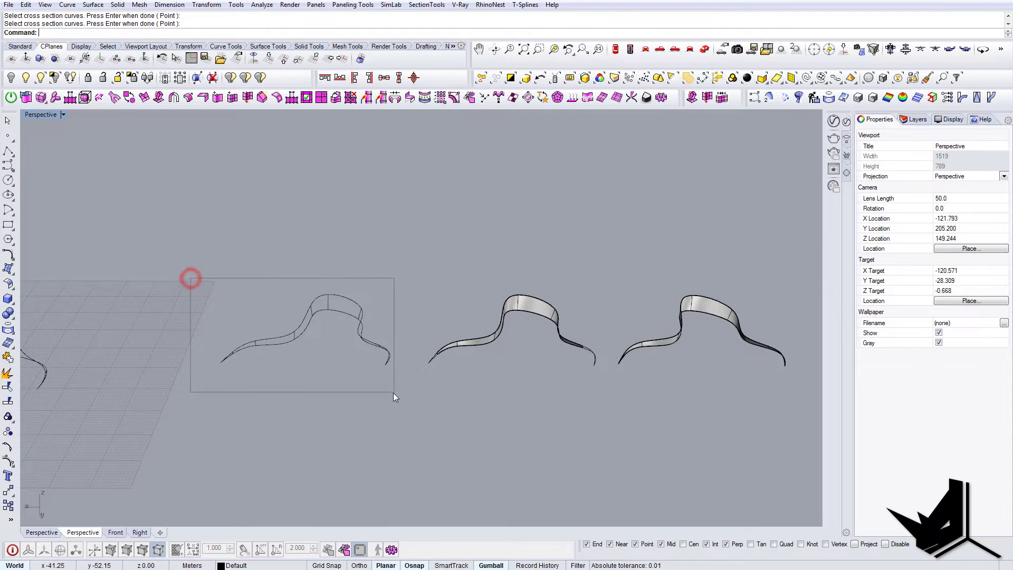
{"action": "left_click_drag", "start_coordinate": [393, 392], "coordinate": [394, 395]}
{"action": "key", "text": "Return"}
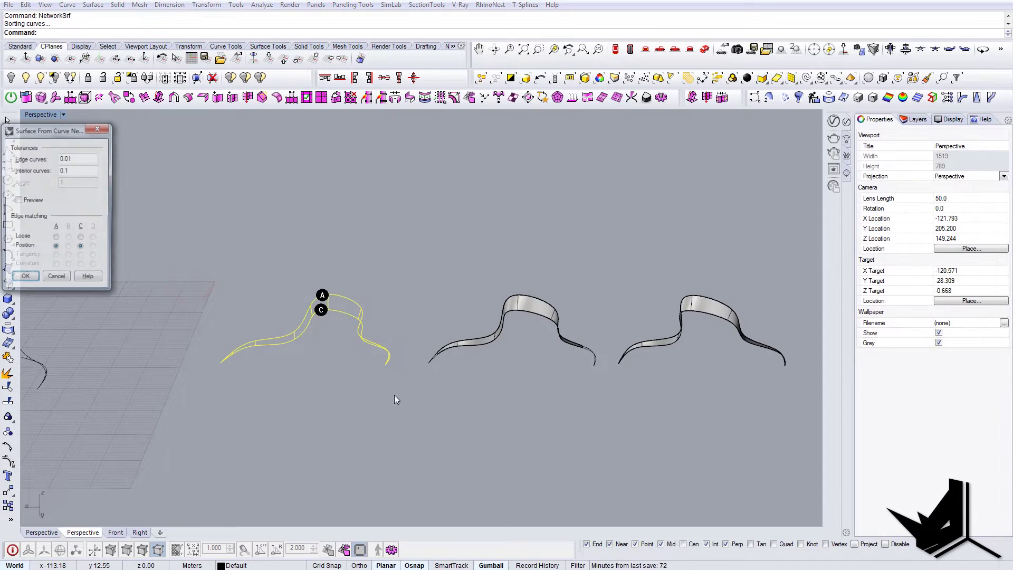
{"action": "key", "text": "Return"}
Examine the tapered end of the Sweep2 surface and the isocurve layout of the loft surface
{"action": "right_click_drag", "start_coordinate": [393, 395], "coordinate": [411, 359]}
{"action": "scroll", "coordinate": [419, 366], "scroll_direction": "up", "scroll_amount": 6}
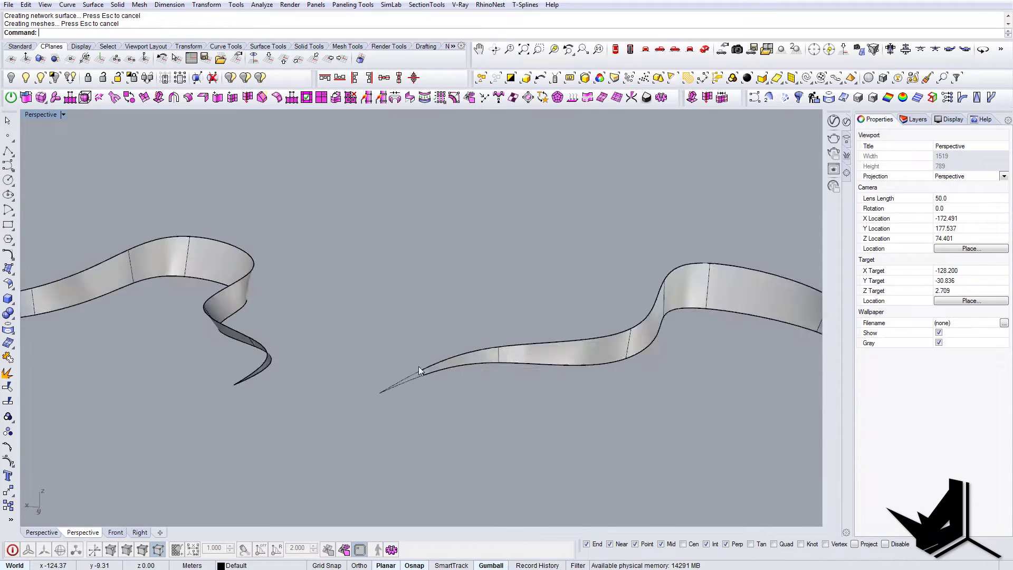
{"action": "left_click", "coordinate": [397, 380]}
{"action": "scroll", "coordinate": [345, 372], "scroll_direction": "down", "scroll_amount": 5}
{"action": "right_click_drag", "start_coordinate": [368, 398], "coordinate": [520, 369]}
{"action": "left_click", "coordinate": [567, 307]}
{"action": "scroll", "coordinate": [568, 318], "scroll_direction": "down", "scroll_amount": 6}
{"action": "scroll", "coordinate": [454, 372], "scroll_direction": "up", "scroll_amount": 5}
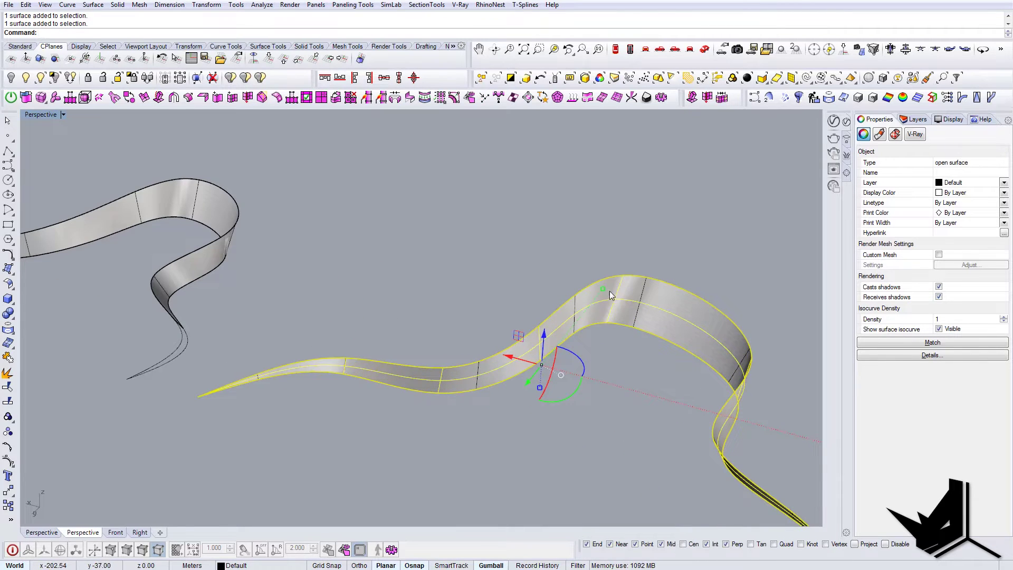
{"action": "right_click_drag", "start_coordinate": [613, 291], "coordinate": [576, 352]}
{"action": "scroll", "coordinate": [575, 356], "scroll_direction": "up", "scroll_amount": 5}
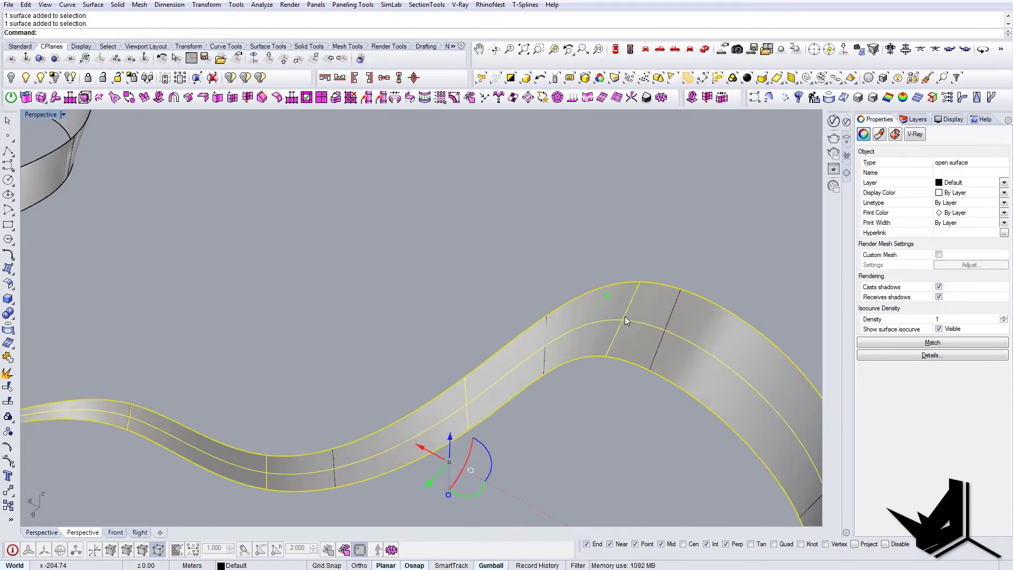
{"action": "scroll", "coordinate": [559, 380], "scroll_direction": "down", "scroll_amount": 4}
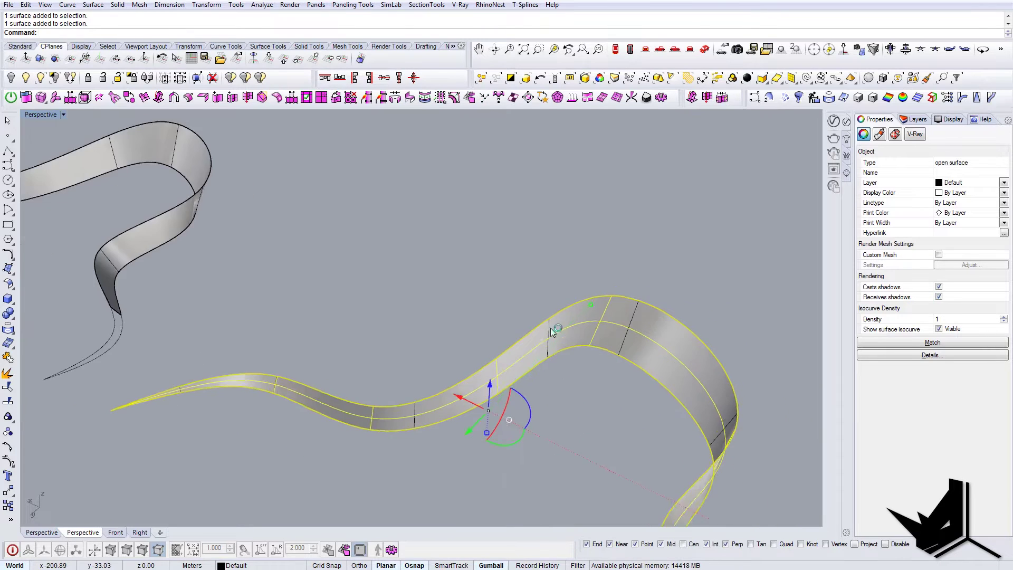
{"action": "right_click_drag", "start_coordinate": [541, 341], "coordinate": [603, 362]}
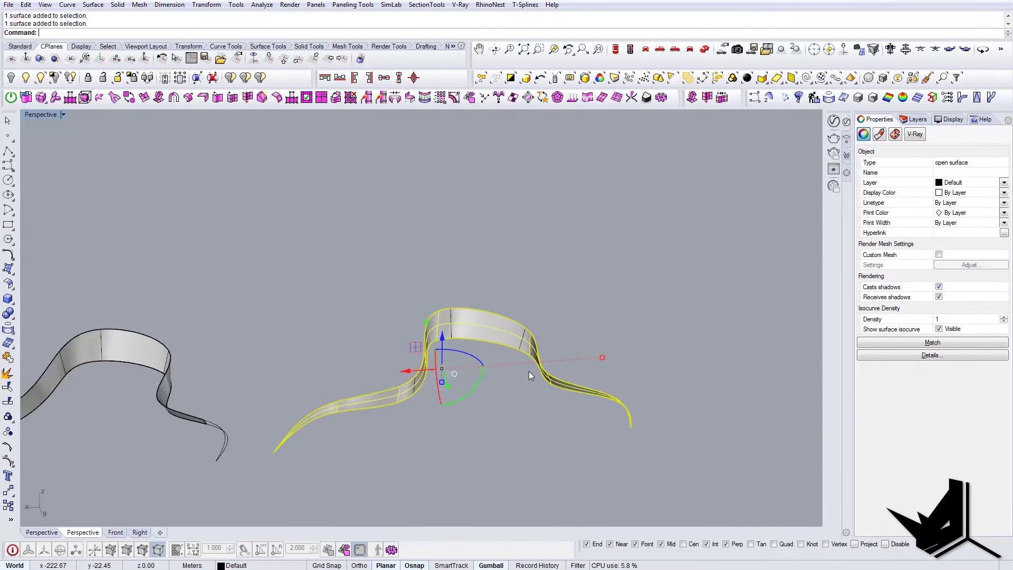
{"action": "scroll", "coordinate": [527, 373], "scroll_direction": "up", "scroll_amount": 6}
{"action": "right_click_drag", "start_coordinate": [528, 373], "coordinate": [538, 351]}
{"action": "scroll", "coordinate": [538, 351], "scroll_direction": "down", "scroll_amount": 8}
{"action": "left_click", "coordinate": [490, 371]}
{"action": "right_click_drag", "start_coordinate": [438, 377], "coordinate": [482, 337], "text": "shift"}
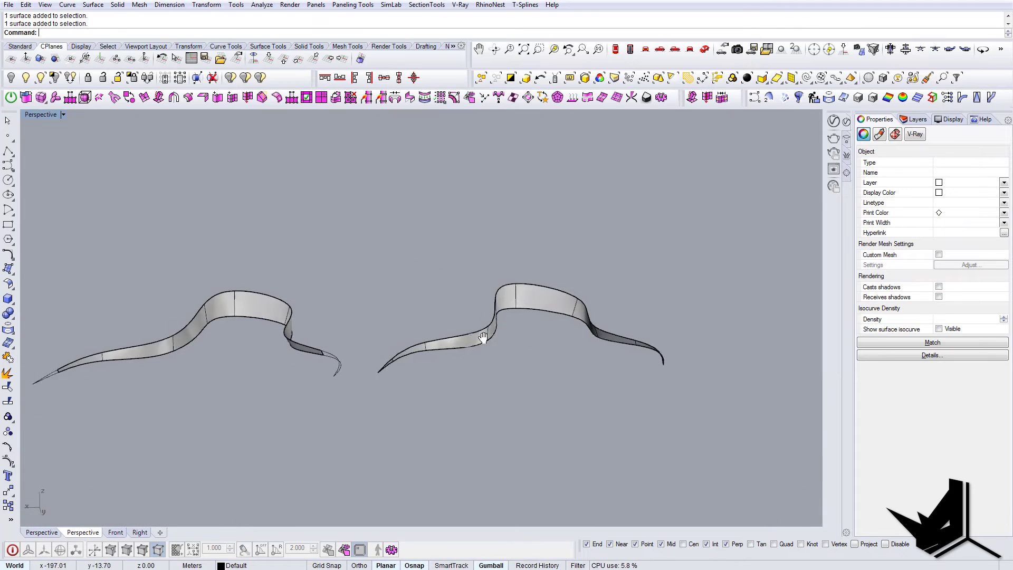
Open Grasshopper with the GH command and fit its window beside the Perspective viewport
{"action": "scroll", "coordinate": [482, 336], "scroll_direction": "down", "scroll_amount": 4}
{"action": "type", "text": "GH"}
{"action": "key", "text": "Return"}
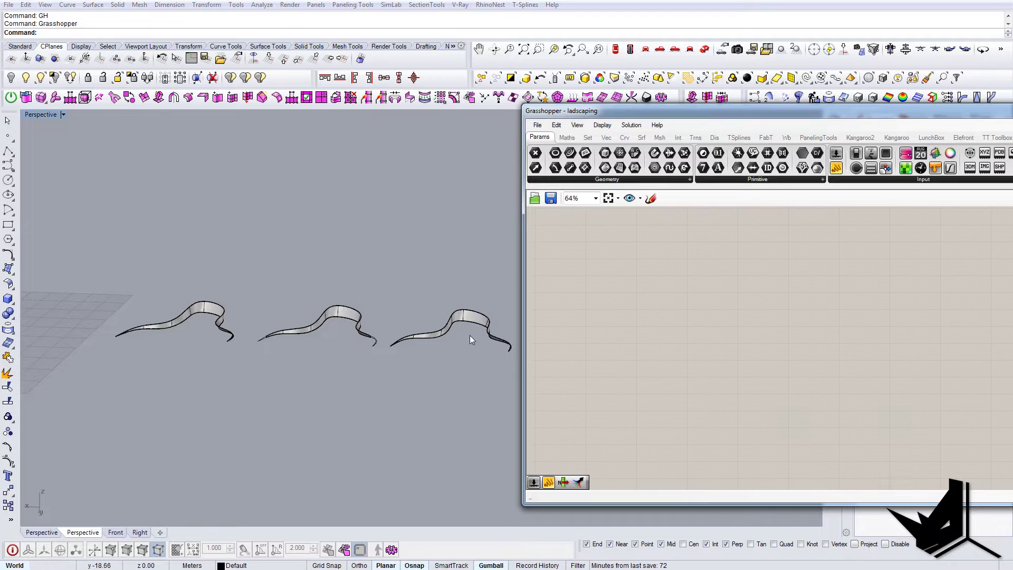
{"action": "right_click_drag", "start_coordinate": [462, 338], "coordinate": [446, 341]}
{"action": "left_click_drag", "start_coordinate": [1000, 115], "coordinate": [868, 12]}
{"action": "left_click_drag", "start_coordinate": [389, 403], "coordinate": [493, 568]}
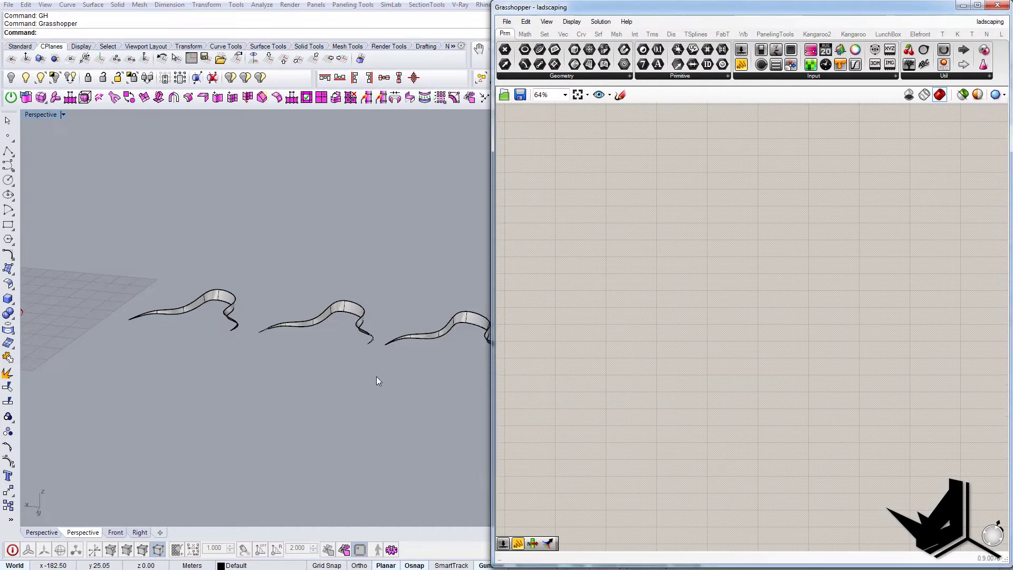
Clear the values stored in the Grasshopper Srf parameter and set the loft surface as its input
{"action": "scroll", "coordinate": [370, 375], "scroll_direction": "down", "scroll_amount": 5}
{"action": "right_click_drag", "start_coordinate": [364, 375], "coordinate": [275, 364]}
{"action": "scroll", "coordinate": [744, 386], "scroll_direction": "down", "scroll_amount": 9}
{"action": "scroll", "coordinate": [848, 388], "scroll_direction": "up", "scroll_amount": 10}
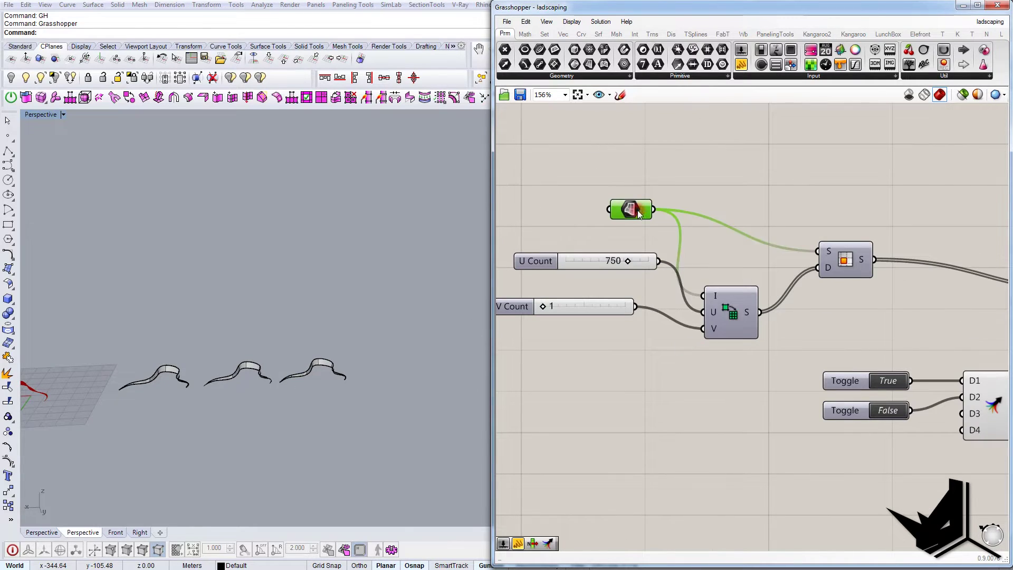
{"action": "right_click", "coordinate": [639, 213]}
{"action": "left_click", "coordinate": [670, 419]}
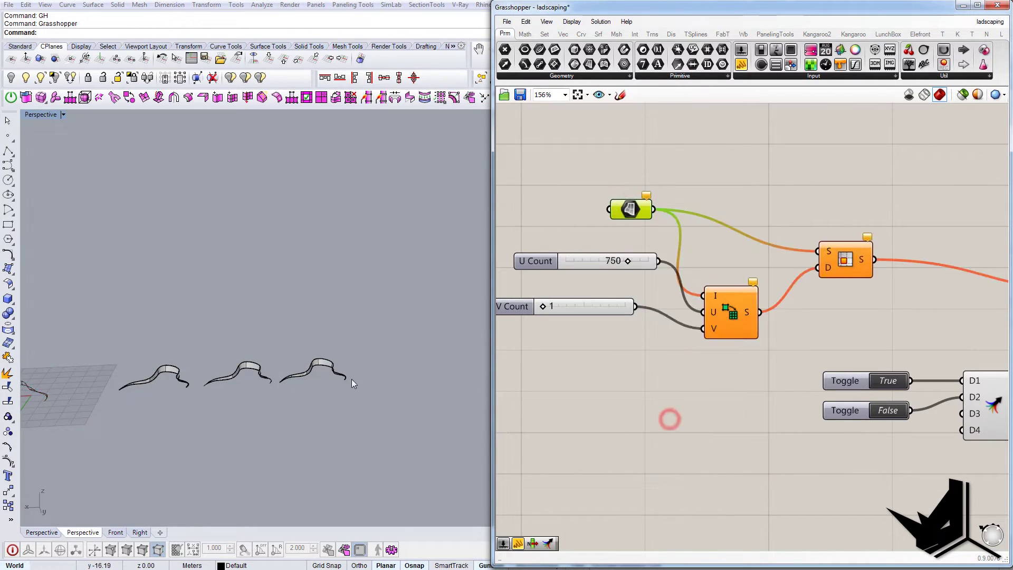
{"action": "scroll", "coordinate": [321, 369], "scroll_direction": "up", "scroll_amount": 5}
{"action": "left_click", "coordinate": [322, 342]}
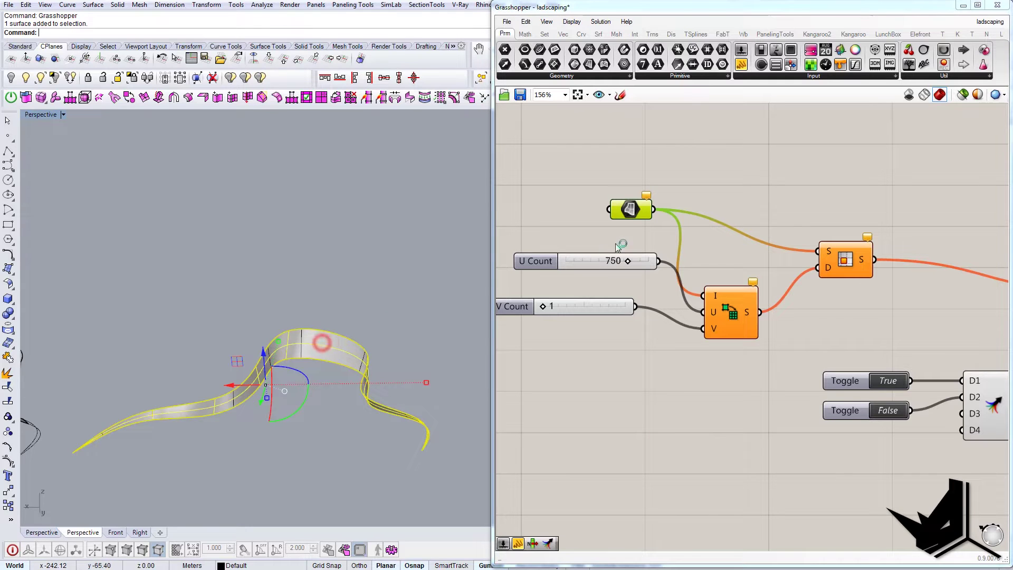
{"action": "right_click", "coordinate": [637, 211]}
{"action": "left_click", "coordinate": [686, 392]}
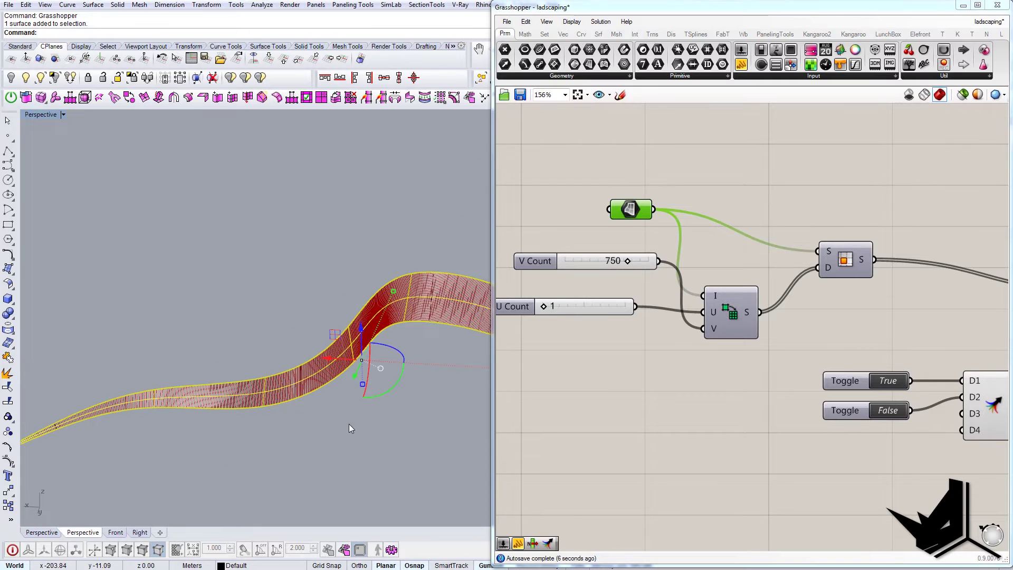
Hide the loft surface in Rhino, leaving only the Grasshopper slat preview
{"action": "left_click", "coordinate": [221, 267]}
{"action": "left_click", "coordinate": [288, 389]}
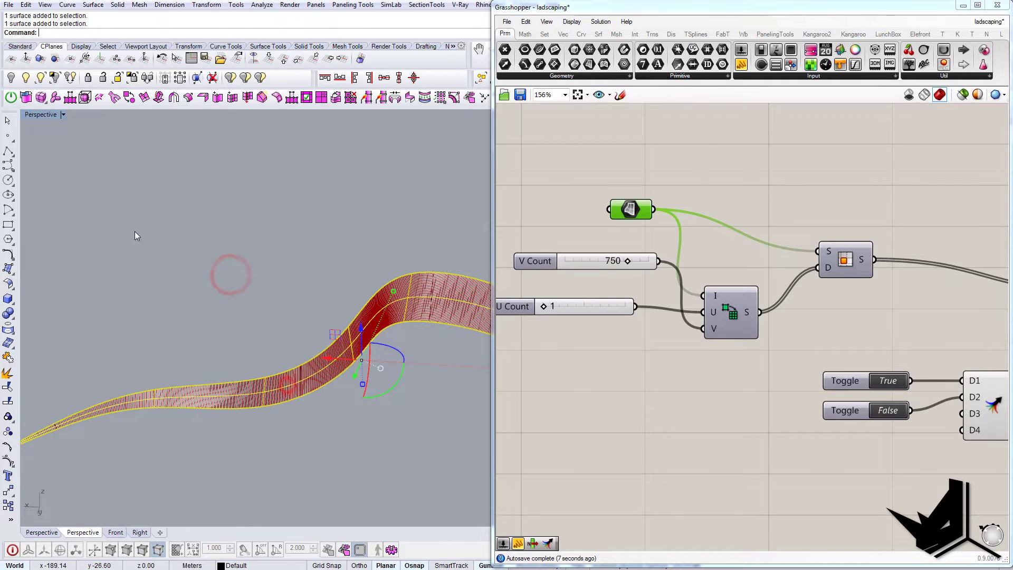
{"action": "left_click", "coordinate": [11, 77]}
Examine the spacing and direction of the slats generated on the loft surface
{"action": "right_click_drag", "start_coordinate": [175, 370], "coordinate": [305, 334]}
{"action": "scroll", "coordinate": [340, 304], "scroll_direction": "up", "scroll_amount": 5}
{"action": "scroll", "coordinate": [305, 332], "scroll_direction": "up", "scroll_amount": 6}
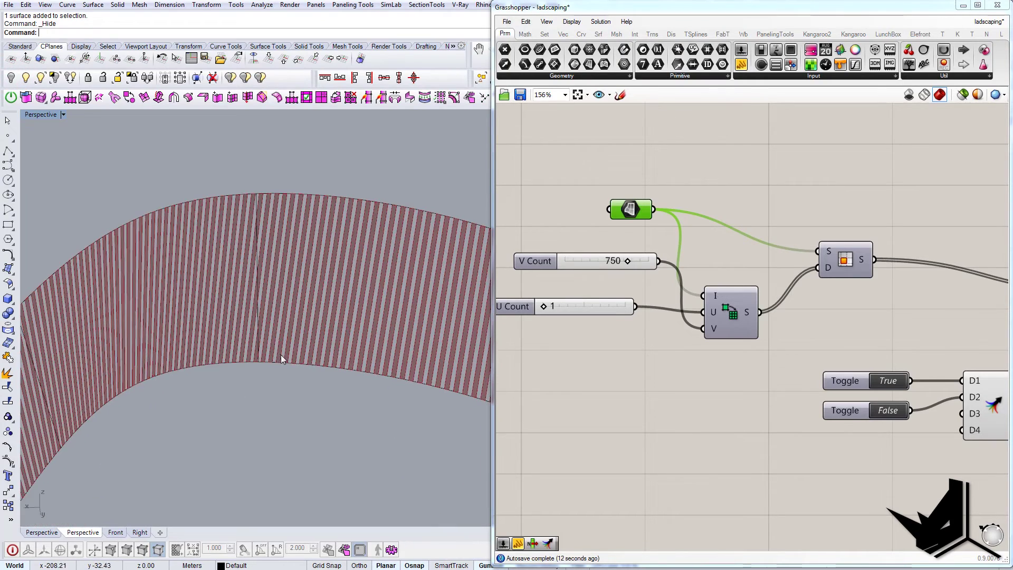
{"action": "scroll", "coordinate": [241, 300], "scroll_direction": "down", "scroll_amount": 7}
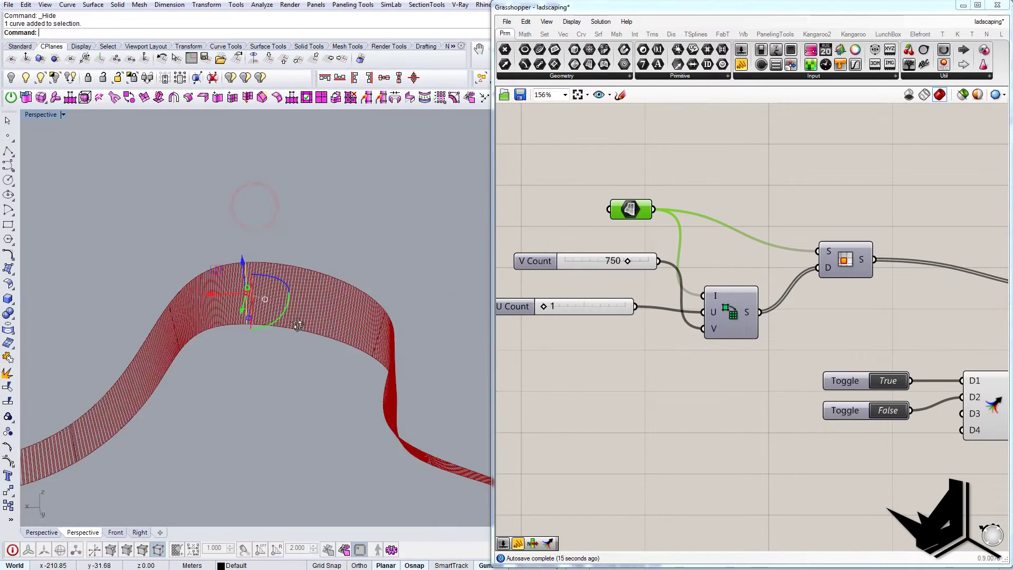
{"action": "right_click_drag", "start_coordinate": [243, 301], "coordinate": [227, 344]}
{"action": "scroll", "coordinate": [336, 312], "scroll_direction": "up", "scroll_amount": 2}
{"action": "right_click_drag", "start_coordinate": [332, 296], "coordinate": [349, 291]}
{"action": "right_click_drag", "start_coordinate": [348, 290], "coordinate": [276, 330], "text": "shift"}
{"action": "scroll", "coordinate": [277, 331], "scroll_direction": "down", "scroll_amount": 6}
Bake the slats from the cull pattern component with the default attributes
{"action": "right_click_drag", "start_coordinate": [771, 330], "coordinate": [325, 389]}
{"action": "scroll", "coordinate": [724, 349], "scroll_direction": "down", "scroll_amount": 1}
{"action": "scroll", "coordinate": [725, 351], "scroll_direction": "up", "scroll_amount": 2}
{"action": "left_click", "coordinate": [673, 353]}
{"action": "right_click", "coordinate": [674, 354]}
{"action": "left_click", "coordinate": [691, 400]}
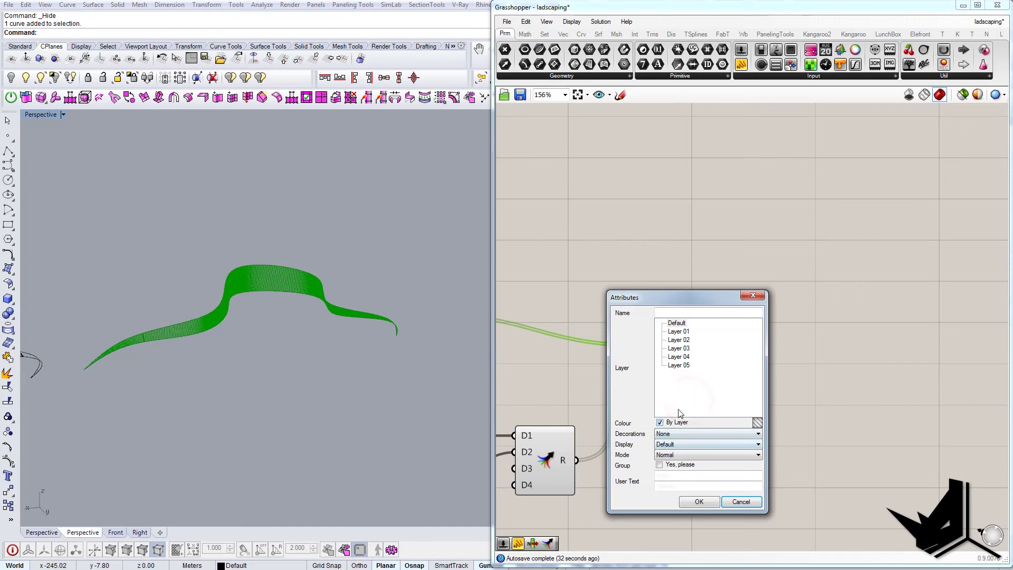
{"action": "left_click", "coordinate": [699, 502]}
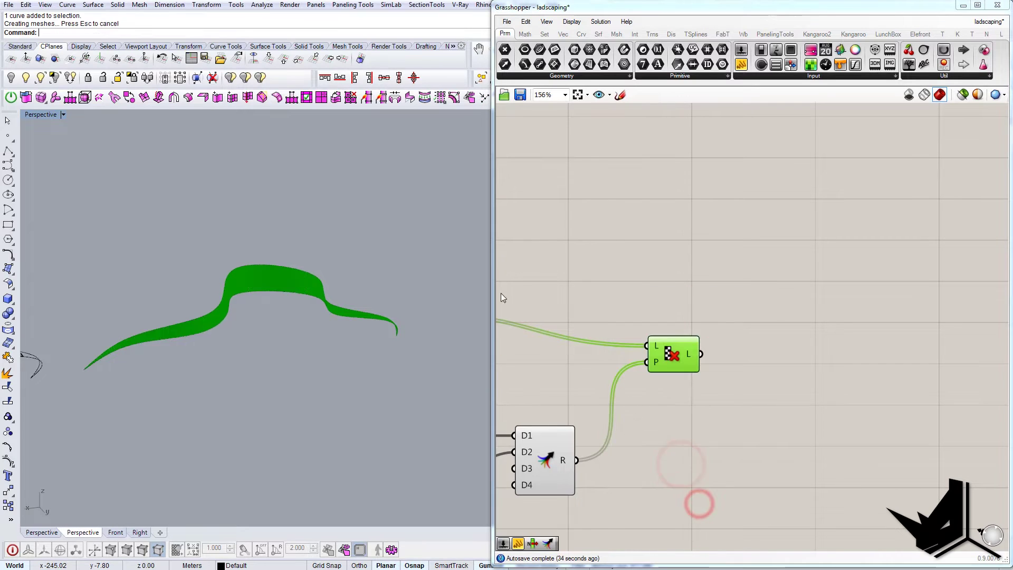
Clear the loft surface from the Grasshopper Srf parameter
{"action": "right_click_drag", "start_coordinate": [599, 330], "coordinate": [841, 343]}
{"action": "scroll", "coordinate": [841, 346], "scroll_direction": "down", "scroll_amount": 5}
{"action": "scroll", "coordinate": [675, 338], "scroll_direction": "up", "scroll_amount": 5}
{"action": "left_click", "coordinate": [747, 300]}
{"action": "right_click", "coordinate": [747, 304]}
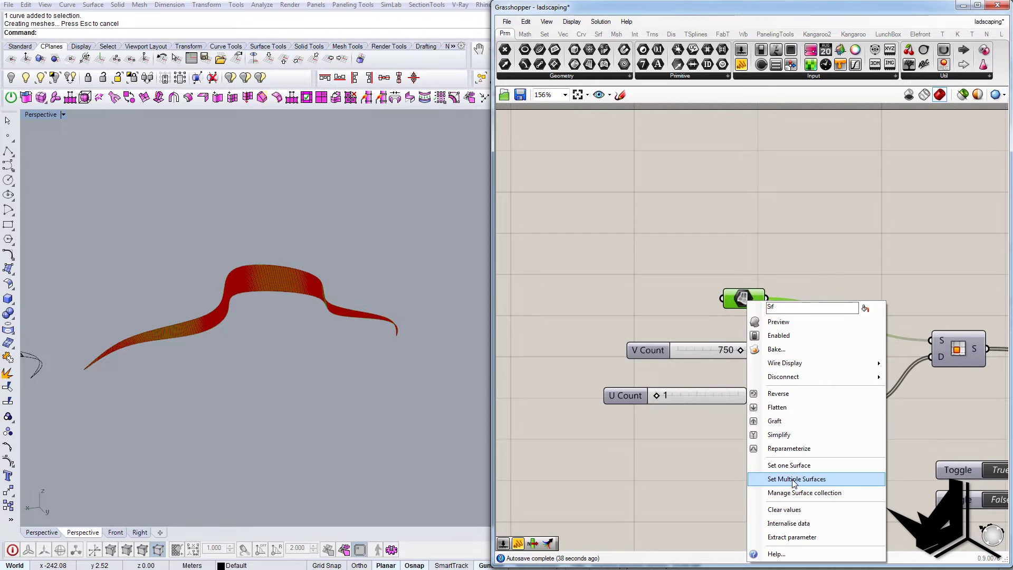
{"action": "left_click", "coordinate": [785, 510]}
Set the network surface as the single input of the Grasshopper Srf parameter
{"action": "right_click_drag", "start_coordinate": [367, 316], "coordinate": [413, 310]}
{"action": "scroll", "coordinate": [413, 309], "scroll_direction": "down", "scroll_amount": 6}
{"action": "right_click_drag", "start_coordinate": [328, 327], "coordinate": [222, 324]}
{"action": "scroll", "coordinate": [243, 340], "scroll_direction": "up", "scroll_amount": 3}
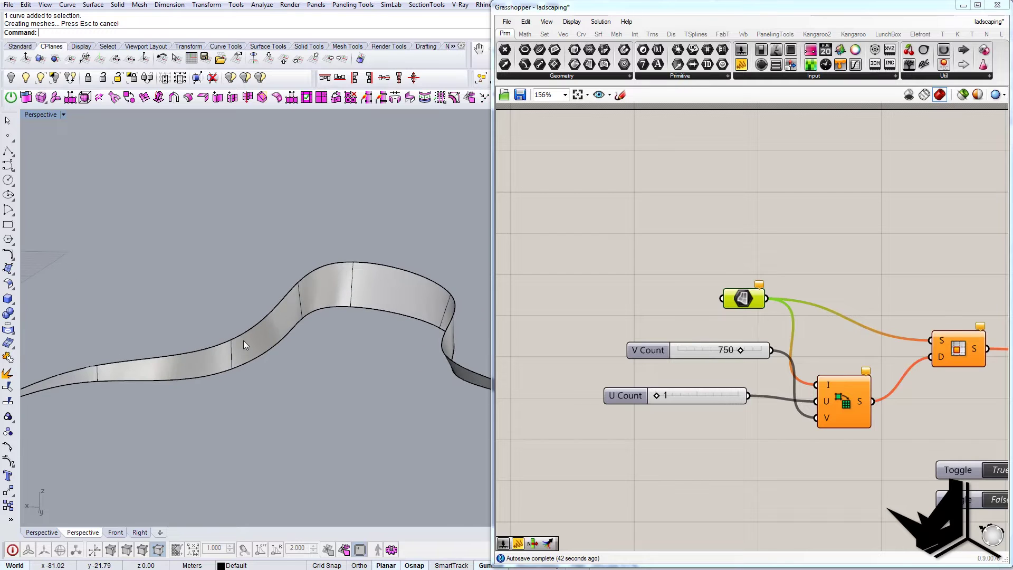
{"action": "left_click", "coordinate": [243, 340]}
{"action": "right_click_drag", "start_coordinate": [264, 372], "coordinate": [270, 373]}
{"action": "right_click", "coordinate": [744, 301]}
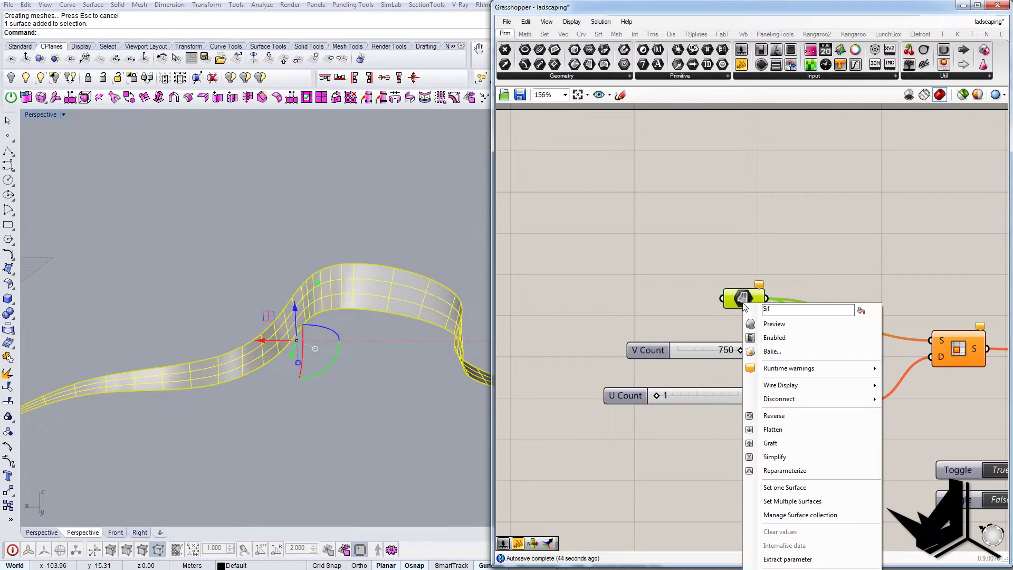
{"action": "left_click", "coordinate": [796, 487]}
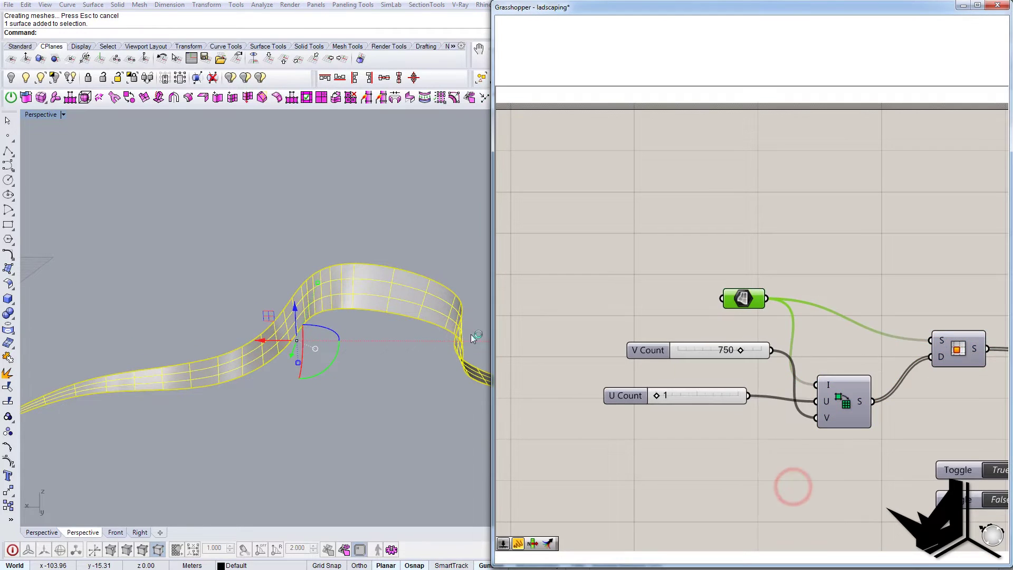
Hide the network surface in Rhino, keeping its slat preview on display
{"action": "scroll", "coordinate": [379, 386], "scroll_direction": "up", "scroll_amount": 3}
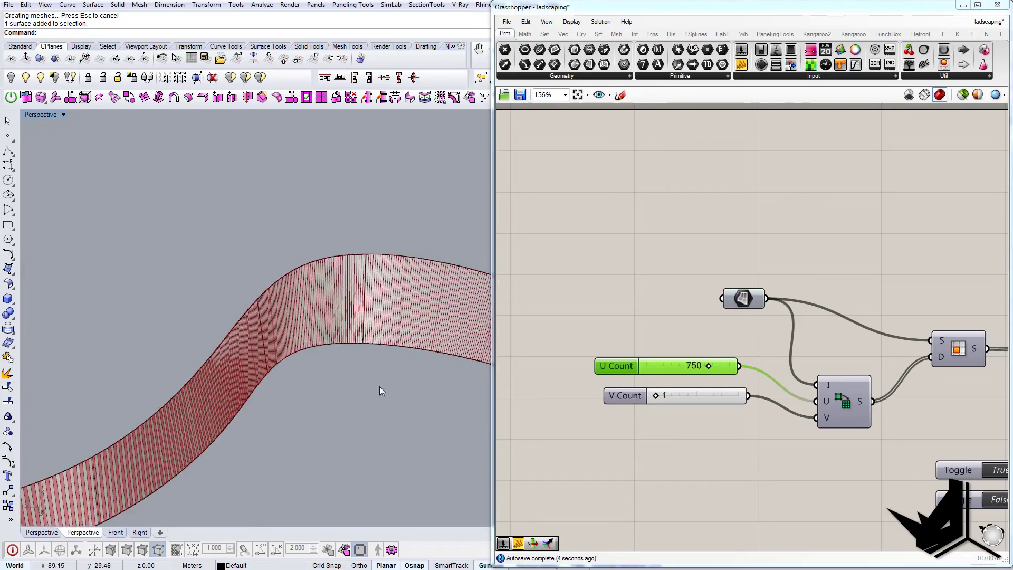
{"action": "mouse_move", "coordinate": [379, 386]}
{"action": "right_mouse_down"}
{"action": "mouse_move", "coordinate": [312, 359]}
{"action": "mouse_move", "coordinate": [362, 378]}
{"action": "right_mouse_up"}
{"action": "scroll", "coordinate": [365, 282], "scroll_direction": "up", "scroll_amount": 7}
{"action": "scroll", "coordinate": [340, 365], "scroll_direction": "down", "scroll_amount": 8}
{"action": "mouse_move", "coordinate": [340, 365]}
{"action": "right_mouse_down"}
{"action": "mouse_move", "coordinate": [260, 365]}
{"action": "mouse_move", "coordinate": [350, 365]}
{"action": "right_mouse_up"}
{"action": "scroll", "coordinate": [354, 351], "scroll_direction": "up", "scroll_amount": 7}
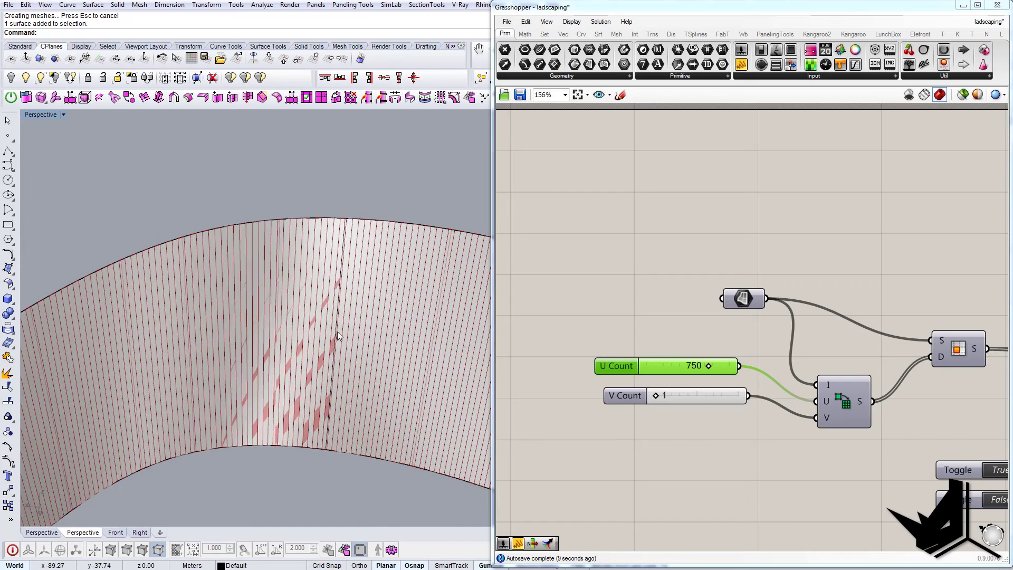
{"action": "right_click_drag", "start_coordinate": [568, 312], "coordinate": [551, 297]}
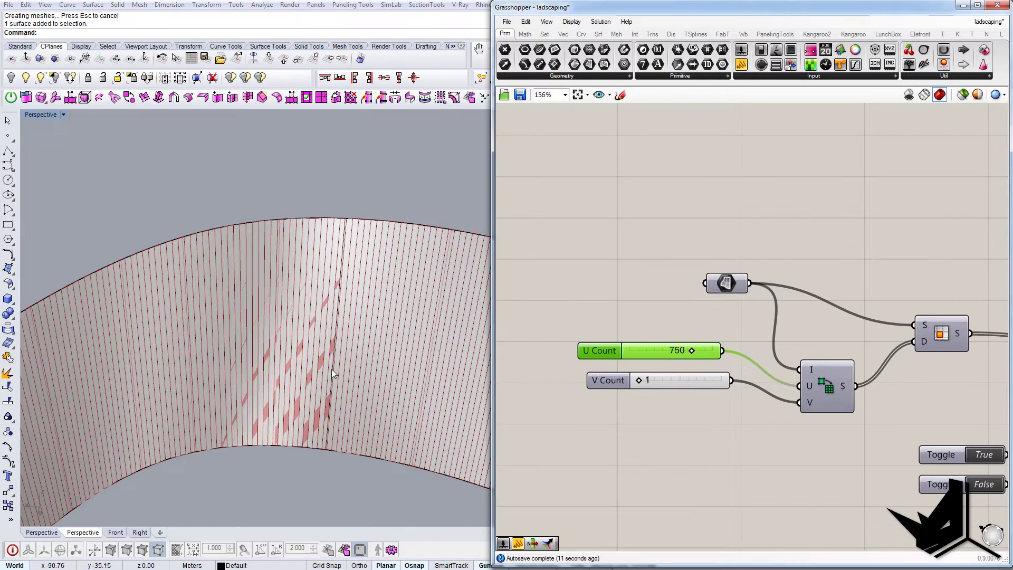
{"action": "left_click", "coordinate": [236, 283]}
{"action": "left_click", "coordinate": [11, 77]}
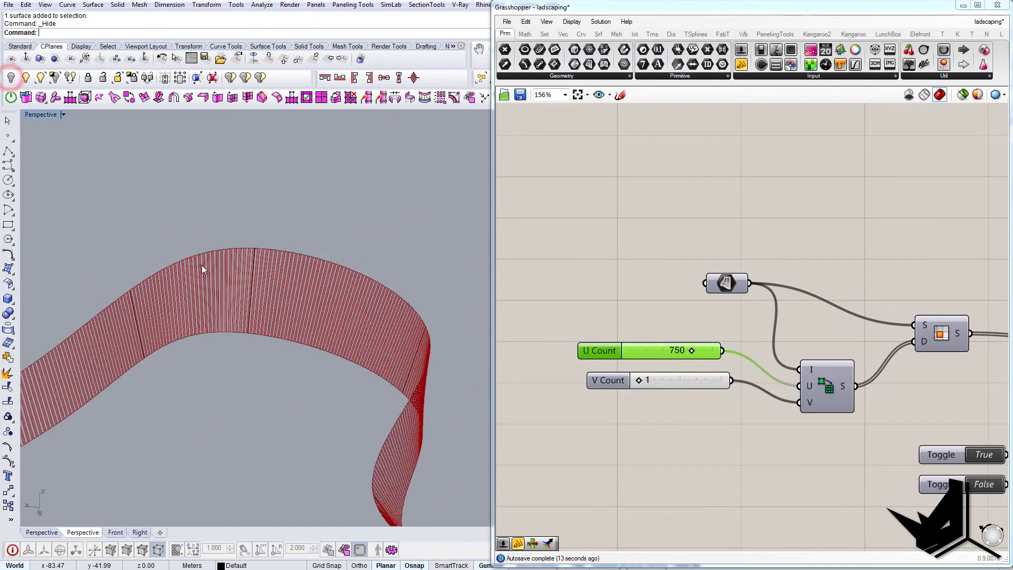
Compare the slat preview of the network surface with the baked loft slats and the Sweep2 surface
{"action": "scroll", "coordinate": [327, 284], "scroll_direction": "down", "scroll_amount": 4}
{"action": "scroll", "coordinate": [348, 293], "scroll_direction": "down", "scroll_amount": 2}
{"action": "right_click_drag", "start_coordinate": [356, 305], "coordinate": [151, 266], "text": "shift"}
{"action": "scroll", "coordinate": [151, 265], "scroll_direction": "down", "scroll_amount": 7}
{"action": "right_click_drag", "start_coordinate": [236, 322], "coordinate": [90, 387], "text": "shift"}
{"action": "scroll", "coordinate": [394, 287], "scroll_direction": "up", "scroll_amount": 10}
{"action": "right_click_drag", "start_coordinate": [361, 317], "coordinate": [296, 332]}
{"action": "scroll", "coordinate": [286, 347], "scroll_direction": "down", "scroll_amount": 8}
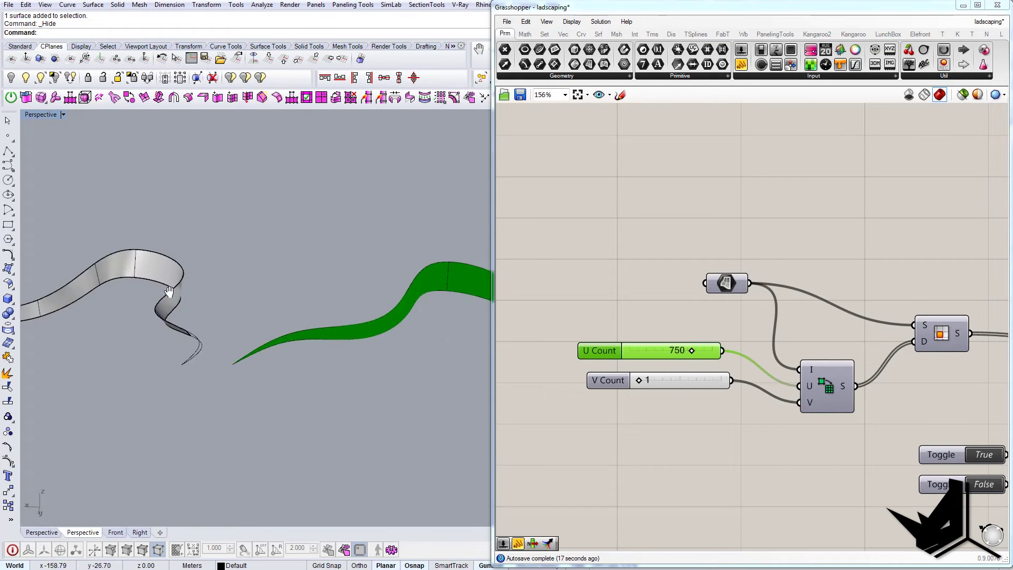
{"action": "right_click_drag", "start_coordinate": [210, 296], "coordinate": [298, 302], "text": "shift"}
{"action": "right_click_drag", "start_coordinate": [148, 298], "coordinate": [271, 311], "text": "shift"}
{"action": "scroll", "coordinate": [306, 293], "scroll_direction": "up", "scroll_amount": 3}
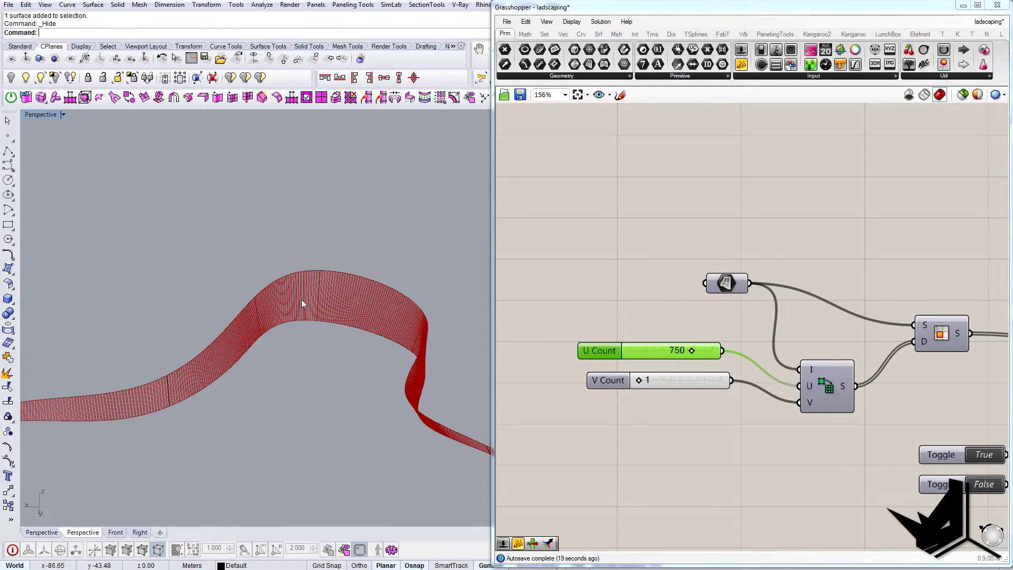
{"action": "scroll", "coordinate": [302, 300], "scroll_direction": "up", "scroll_amount": 2}
{"action": "scroll", "coordinate": [148, 324], "scroll_direction": "down", "scroll_amount": 10}
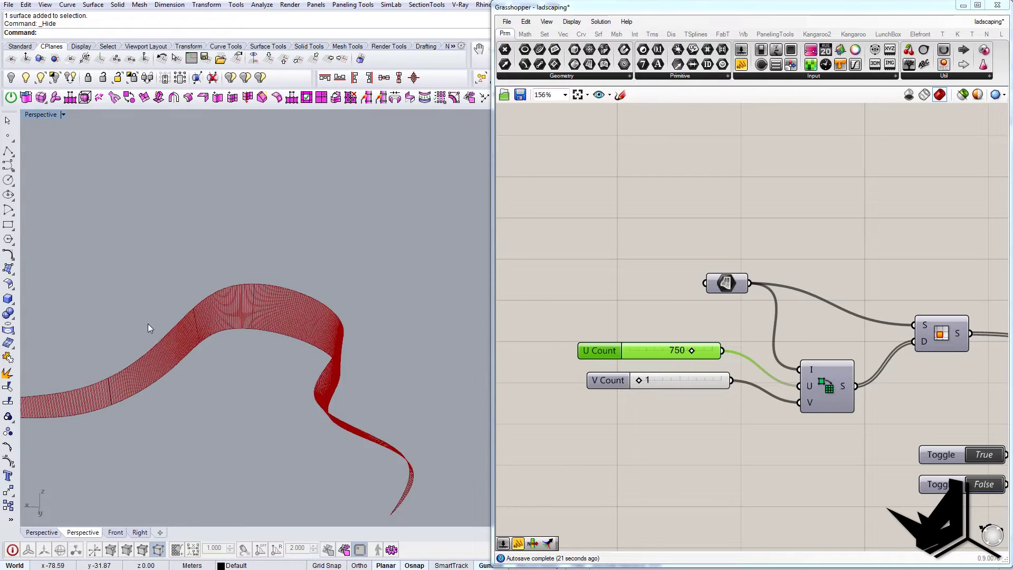
Examine the network surface's slat preview up close and from several angles, checking the slat spacing along the twisting wall
{"action": "right_click_drag", "start_coordinate": [295, 309], "coordinate": [172, 300], "text": "shift"}
{"action": "right_click_drag", "start_coordinate": [364, 320], "coordinate": [255, 315], "text": "shift"}
{"action": "scroll", "coordinate": [256, 315], "scroll_direction": "up", "scroll_amount": 6}
{"action": "scroll", "coordinate": [255, 319], "scroll_direction": "up", "scroll_amount": 3}
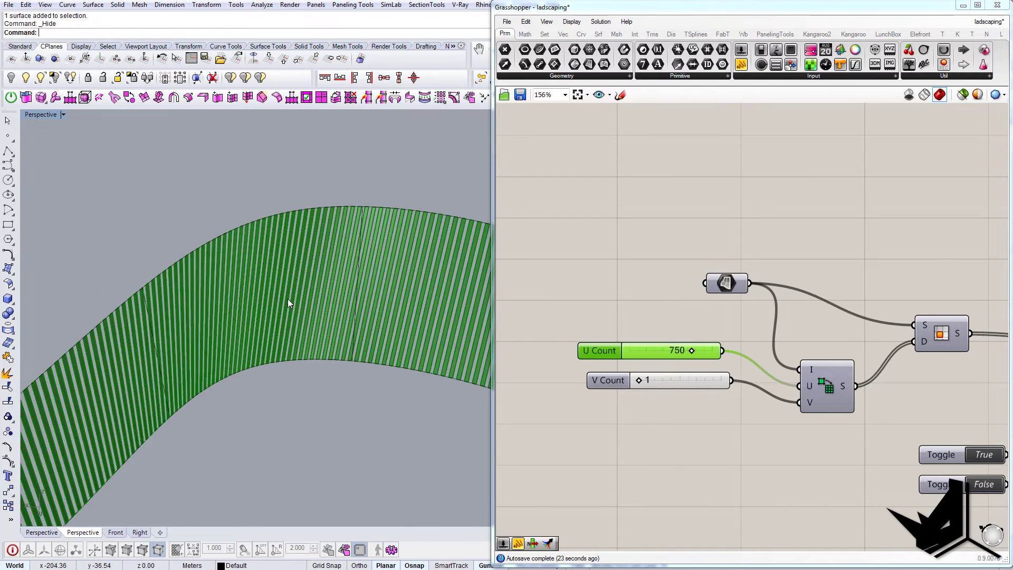
{"action": "scroll", "coordinate": [364, 179], "scroll_direction": "up", "scroll_amount": 2}
{"action": "scroll", "coordinate": [405, 340], "scroll_direction": "down", "scroll_amount": 5}
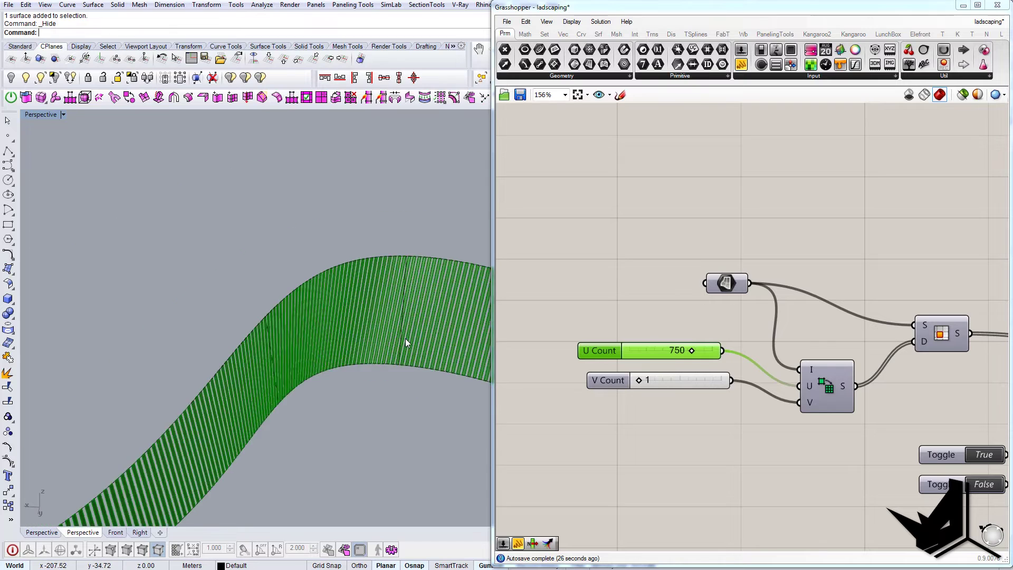
{"action": "scroll", "coordinate": [356, 380], "scroll_direction": "up", "scroll_amount": 3}
{"action": "right_click_drag", "start_coordinate": [355, 383], "coordinate": [384, 375]}
{"action": "scroll", "coordinate": [385, 375], "scroll_direction": "down", "scroll_amount": 6}
{"action": "right_click_drag", "start_coordinate": [191, 361], "coordinate": [250, 375]}
{"action": "scroll", "coordinate": [252, 374], "scroll_direction": "up", "scroll_amount": 2}
{"action": "scroll", "coordinate": [261, 368], "scroll_direction": "up", "scroll_amount": 3}
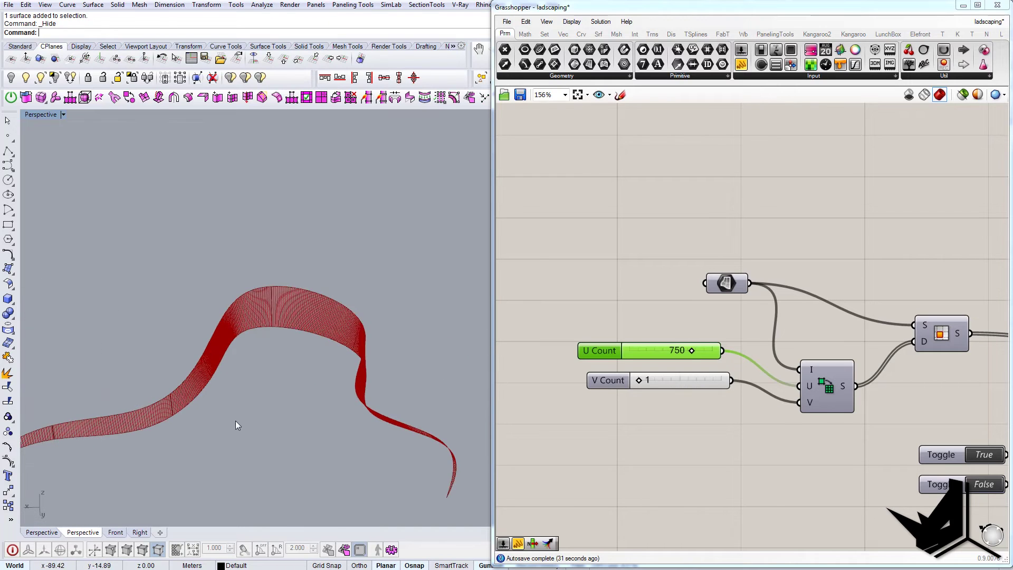
{"action": "right_click_drag", "start_coordinate": [235, 419], "coordinate": [288, 305]}
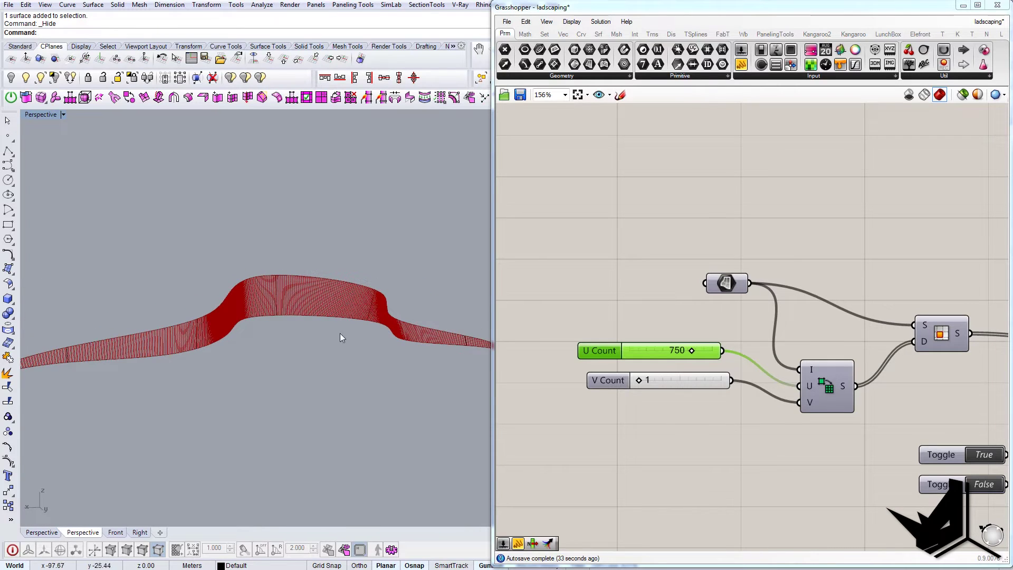
{"action": "mouse_move", "coordinate": [337, 333]}
{"action": "right_mouse_down"}
{"action": "mouse_move", "coordinate": [316, 355]}
{"action": "mouse_move", "coordinate": [352, 346]}
{"action": "right_mouse_up"}
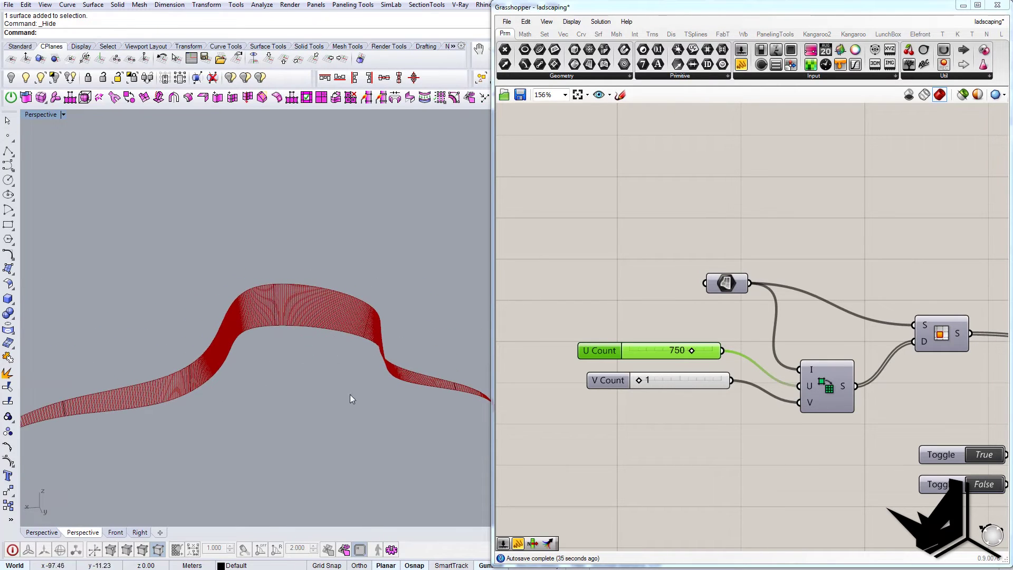
{"action": "right_click_drag", "start_coordinate": [237, 375], "coordinate": [278, 394]}
{"action": "scroll", "coordinate": [276, 360], "scroll_direction": "down", "scroll_amount": 4}
{"action": "scroll", "coordinate": [278, 393], "scroll_direction": "down", "scroll_amount": 6}
{"action": "scroll", "coordinate": [222, 361], "scroll_direction": "up", "scroll_amount": 9}
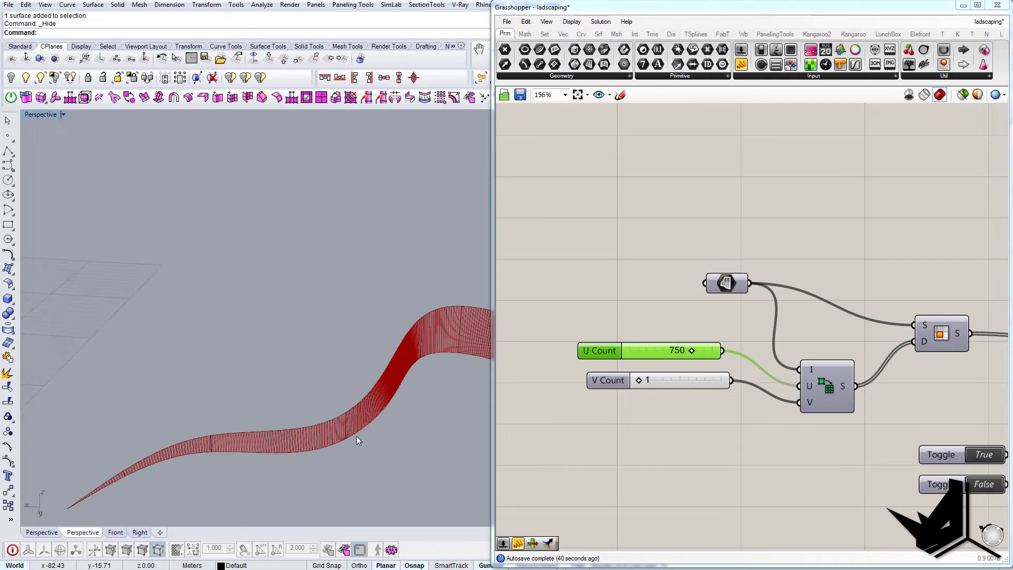
{"action": "right_click_drag", "start_coordinate": [362, 437], "coordinate": [257, 389], "text": "shift"}
Review the slat definition from the Srf parameter through the domain division and Isotrim to Cull Pattern alongside the wall preview
{"action": "right_click_drag", "start_coordinate": [729, 386], "coordinate": [700, 363]}
{"action": "right_click_drag", "start_coordinate": [750, 421], "coordinate": [625, 382]}
{"action": "right_click_drag", "start_coordinate": [595, 349], "coordinate": [686, 356]}
{"action": "left_click_drag", "start_coordinate": [616, 369], "coordinate": [616, 324]}
{"action": "left_click_drag", "start_coordinate": [661, 233], "coordinate": [658, 253]}
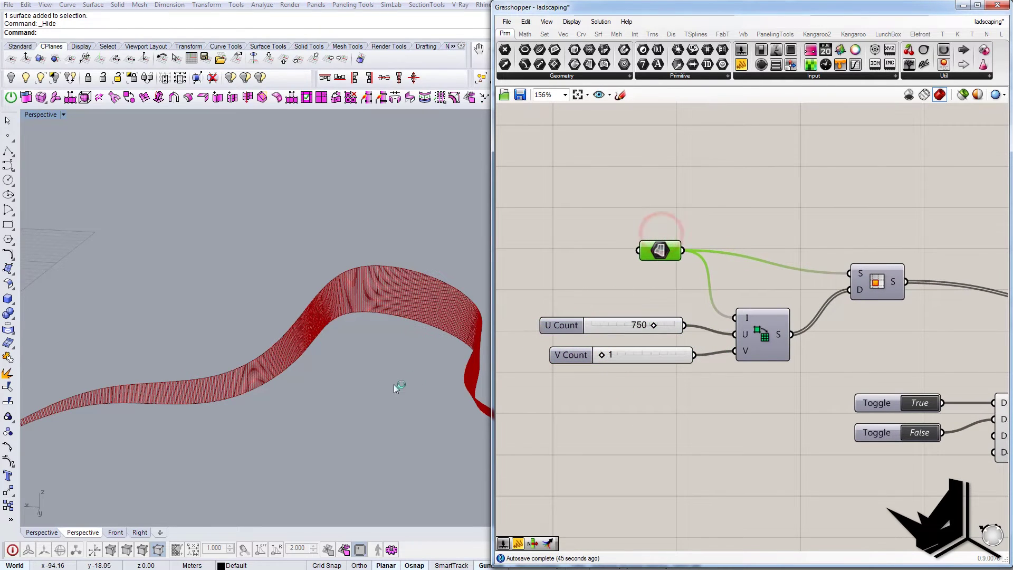
{"action": "right_click_drag", "start_coordinate": [394, 384], "coordinate": [343, 366]}
{"action": "right_click_drag", "start_coordinate": [795, 401], "coordinate": [601, 401]}
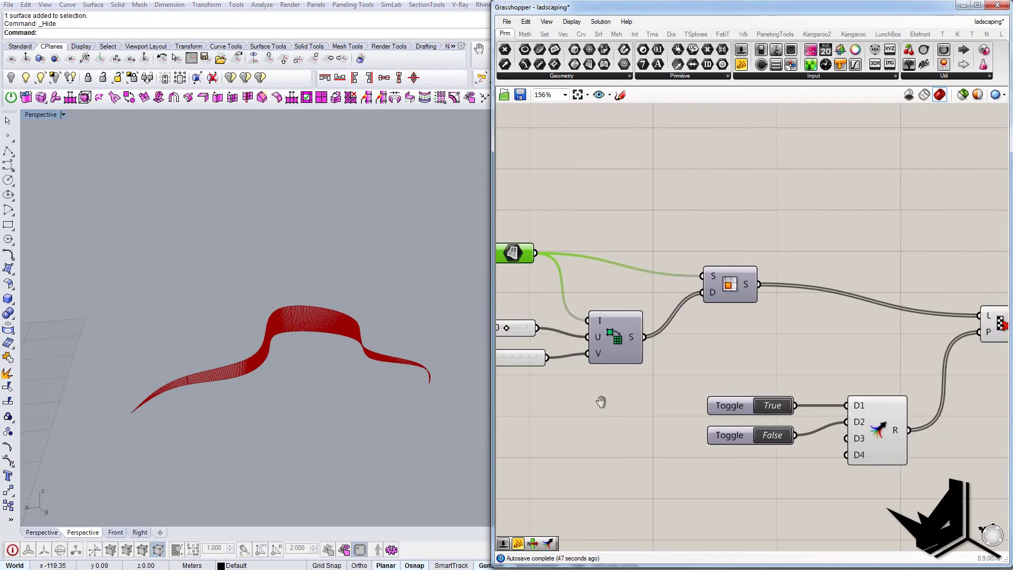
{"action": "scroll", "coordinate": [614, 392], "scroll_direction": "down", "scroll_amount": 4}
{"action": "scroll", "coordinate": [560, 327], "scroll_direction": "up", "scroll_amount": 4}
{"action": "right_click_drag", "start_coordinate": [729, 367], "coordinate": [762, 337]}
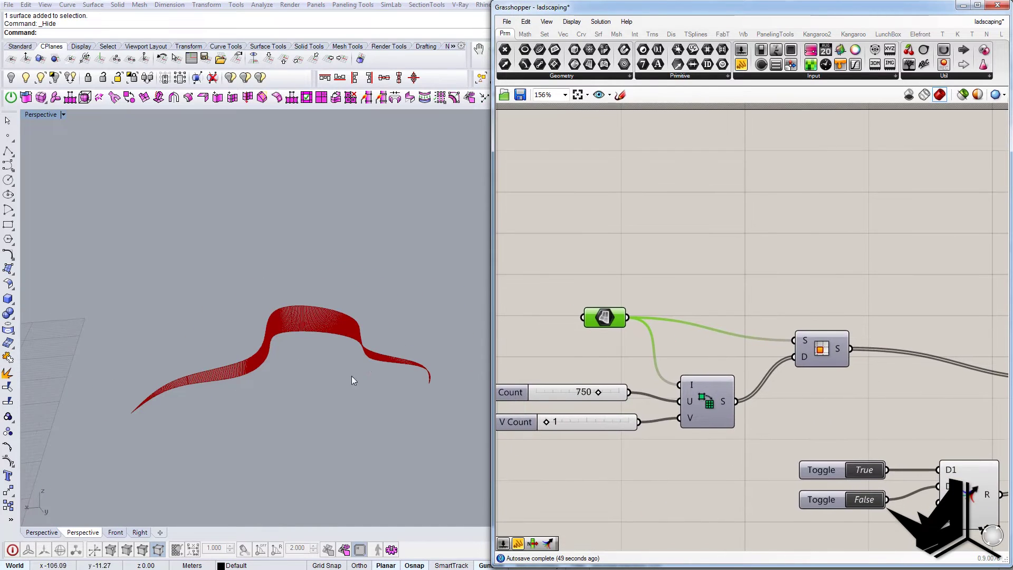
{"action": "scroll", "coordinate": [299, 362], "scroll_direction": "up", "scroll_amount": 3}
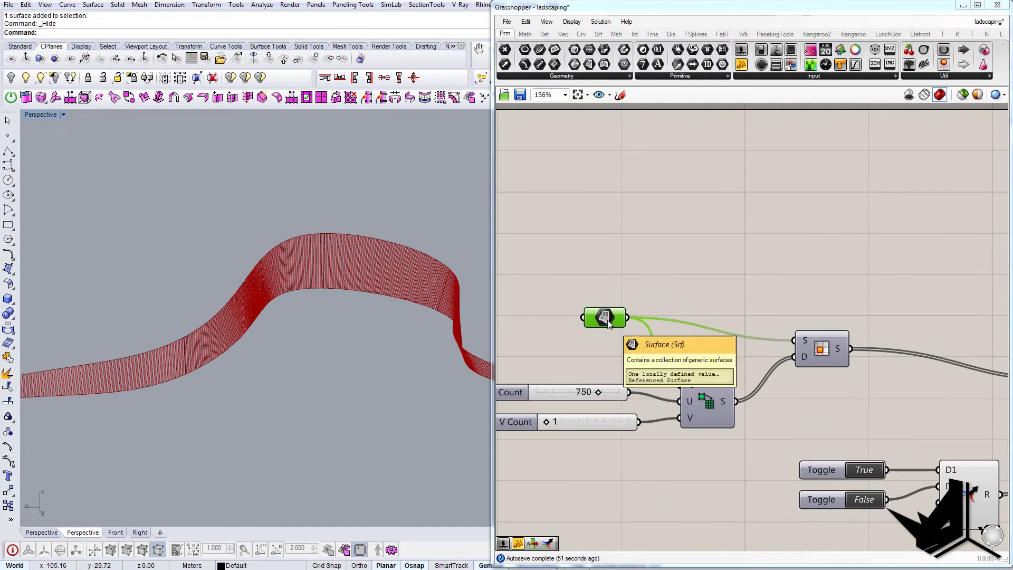
{"action": "right_click_drag", "start_coordinate": [888, 325], "coordinate": [871, 321]}
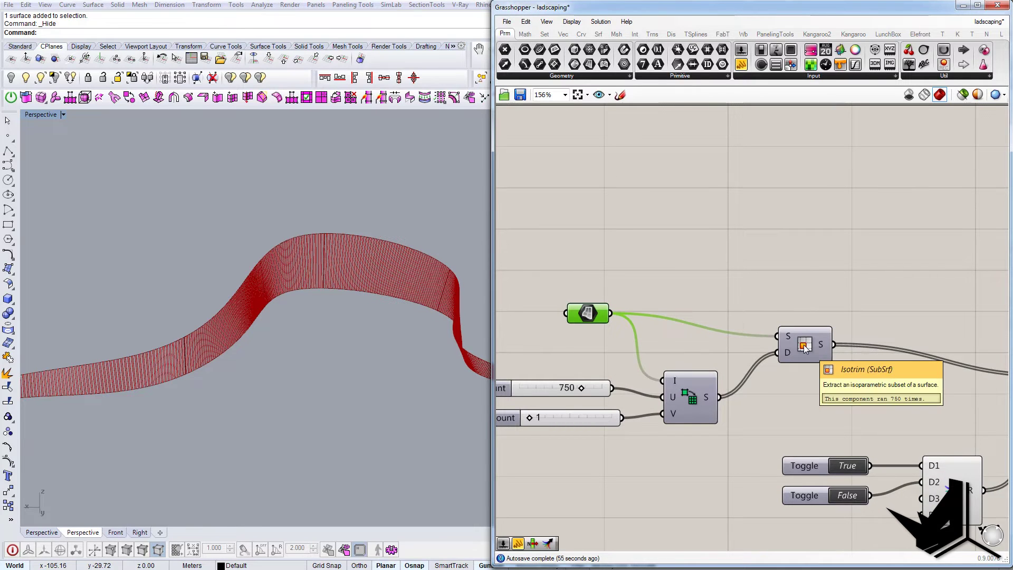
{"action": "right_click_drag", "start_coordinate": [695, 399], "coordinate": [749, 384]}
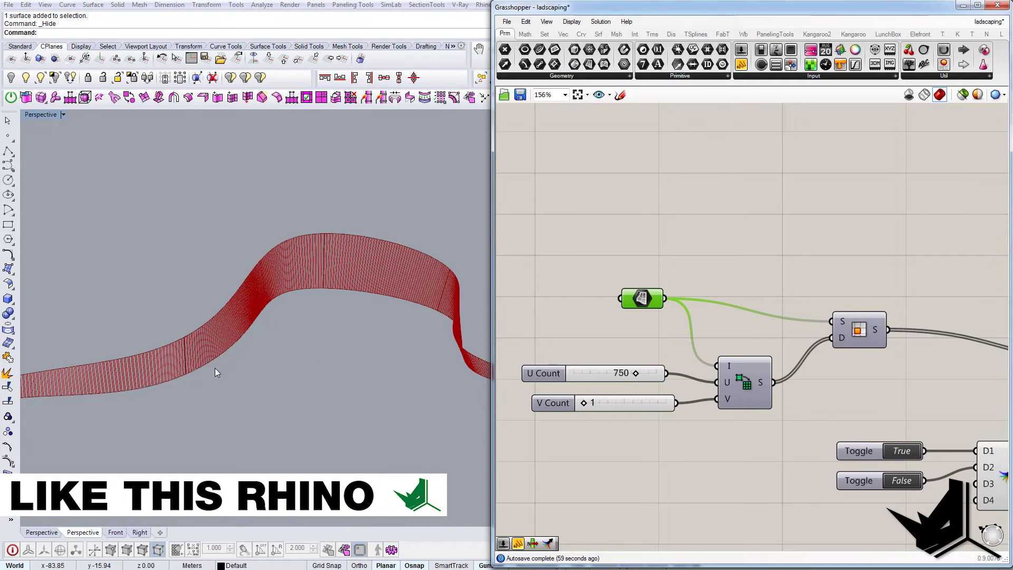
{"action": "scroll", "coordinate": [214, 369], "scroll_direction": "up", "scroll_amount": 5}
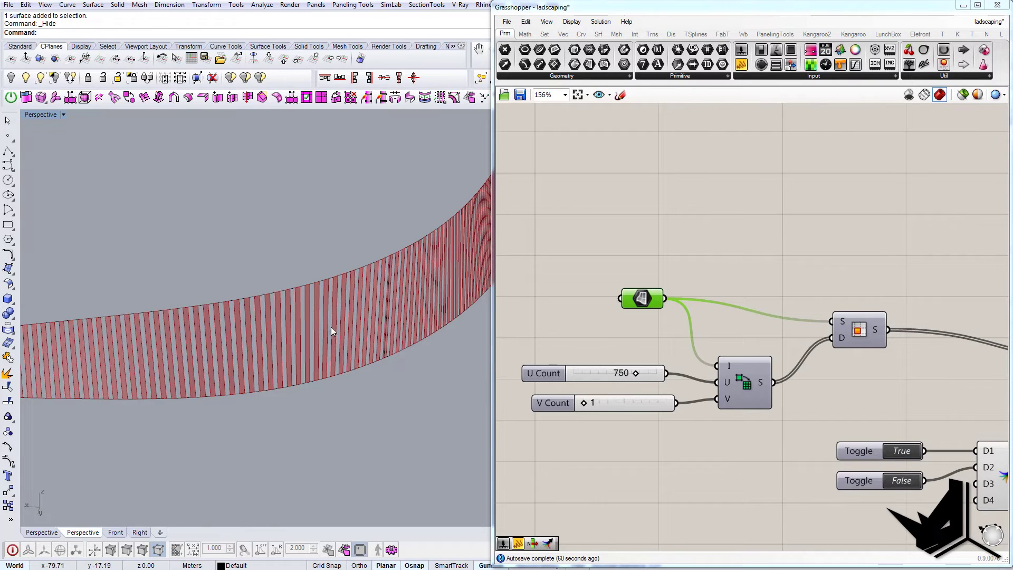
{"action": "right_click_drag", "start_coordinate": [716, 432], "coordinate": [667, 429]}
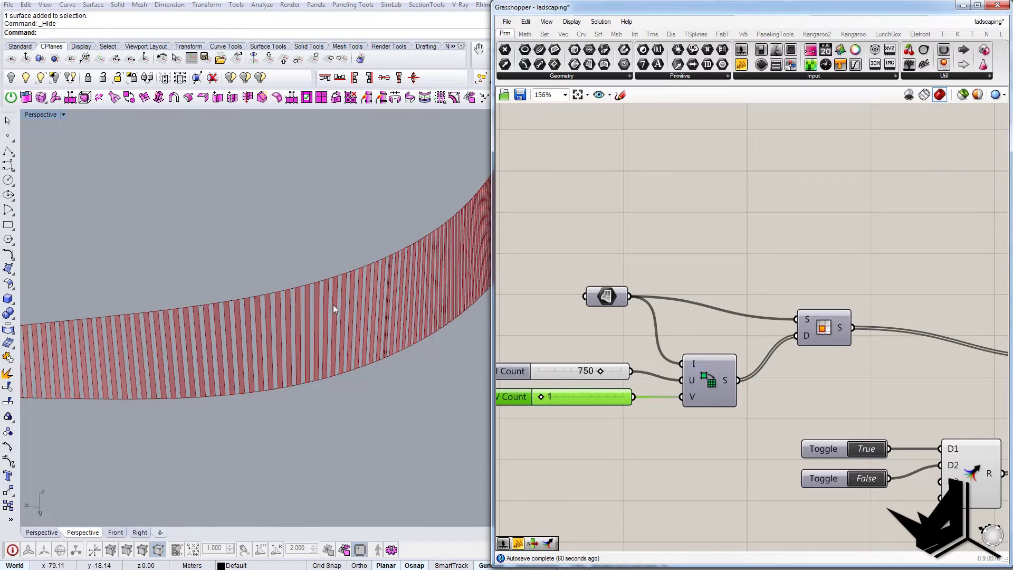
{"action": "scroll", "coordinate": [208, 376], "scroll_direction": "down", "scroll_amount": 10}
{"action": "right_click_drag", "start_coordinate": [207, 375], "coordinate": [307, 345]}
{"action": "right_click_drag", "start_coordinate": [844, 414], "coordinate": [639, 416]}
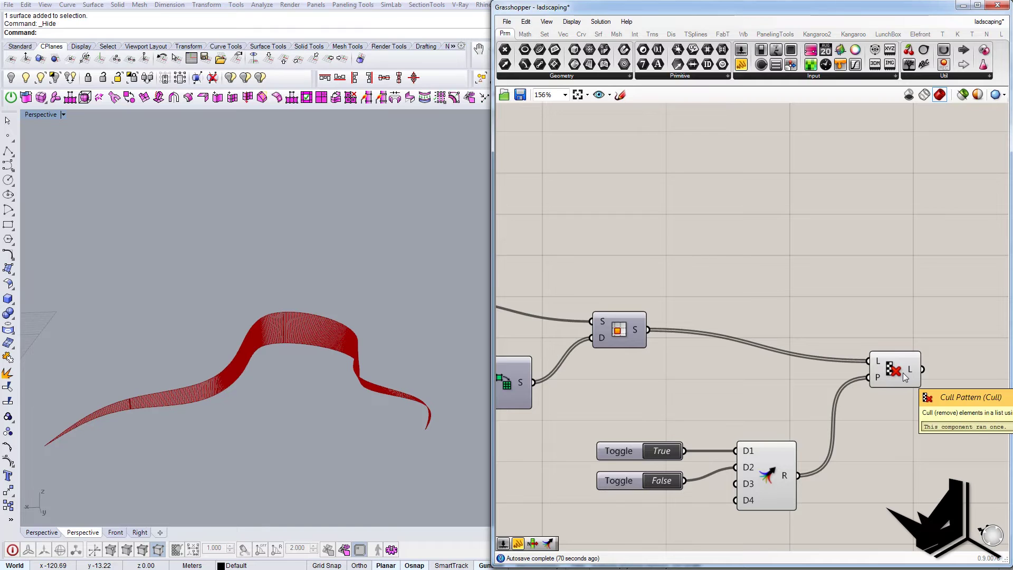
Bake the Cull Pattern slats of the network surface onto Layer 03
{"action": "right_click_drag", "start_coordinate": [261, 378], "coordinate": [234, 382]}
{"action": "scroll", "coordinate": [159, 390], "scroll_direction": "up", "scroll_amount": 5}
{"action": "scroll", "coordinate": [169, 384], "scroll_direction": "down", "scroll_amount": 6}
{"action": "scroll", "coordinate": [234, 382], "scroll_direction": "up", "scroll_amount": 6}
{"action": "scroll", "coordinate": [234, 381], "scroll_direction": "down", "scroll_amount": 6}
{"action": "right_click_drag", "start_coordinate": [406, 377], "coordinate": [358, 428]}
{"action": "right_click_drag", "start_coordinate": [812, 454], "coordinate": [734, 443]}
{"action": "left_click", "coordinate": [817, 359]}
{"action": "right_click", "coordinate": [817, 362]}
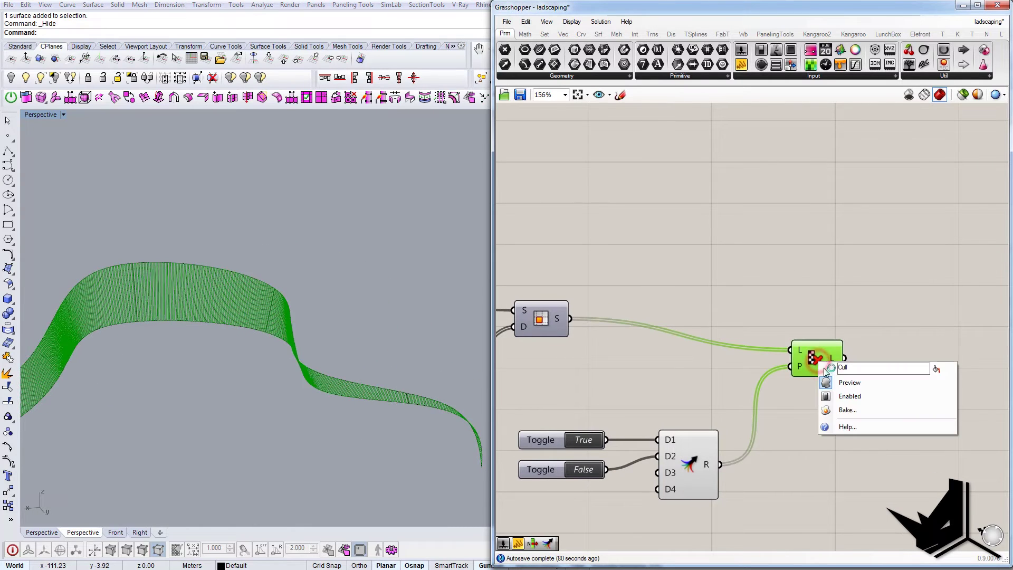
{"action": "left_click", "coordinate": [844, 411]}
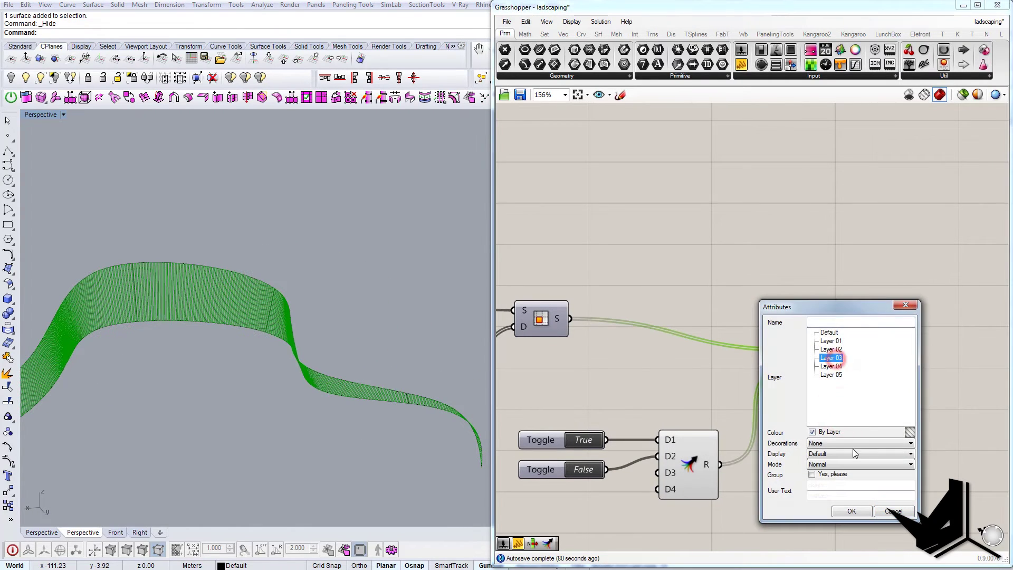
{"action": "left_click", "coordinate": [852, 510]}
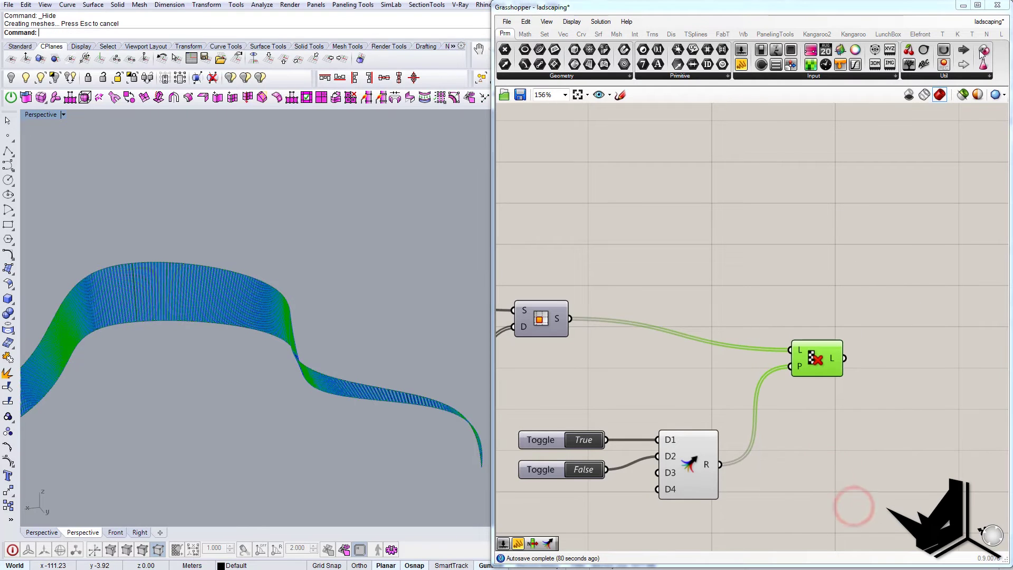
Put the Grasshopper window away and select all the baked slat surfaces on Layer 03 in Rhino
{"action": "left_click", "coordinate": [1006, 5]}
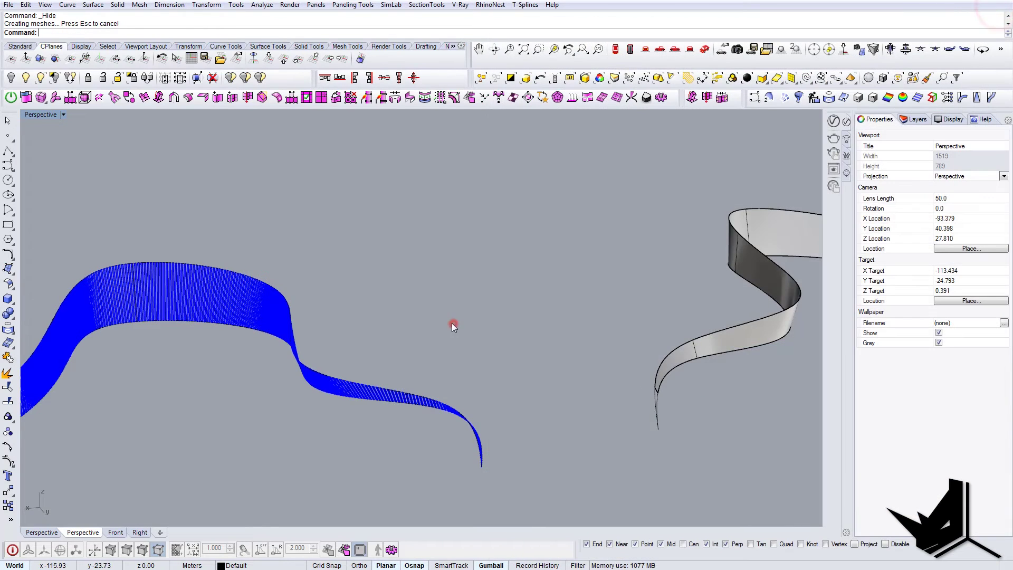
{"action": "mouse_move", "coordinate": [419, 327]}
{"action": "right_mouse_down"}
{"action": "mouse_move", "coordinate": [495, 321]}
{"action": "mouse_move", "coordinate": [425, 339]}
{"action": "mouse_move", "coordinate": [448, 347]}
{"action": "mouse_move", "coordinate": [423, 346]}
{"action": "right_mouse_up"}
{"action": "scroll", "coordinate": [456, 350], "scroll_direction": "up", "scroll_amount": 8}
{"action": "left_click", "coordinate": [428, 341]}
{"action": "scroll", "coordinate": [428, 342], "scroll_direction": "down", "scroll_amount": 5}
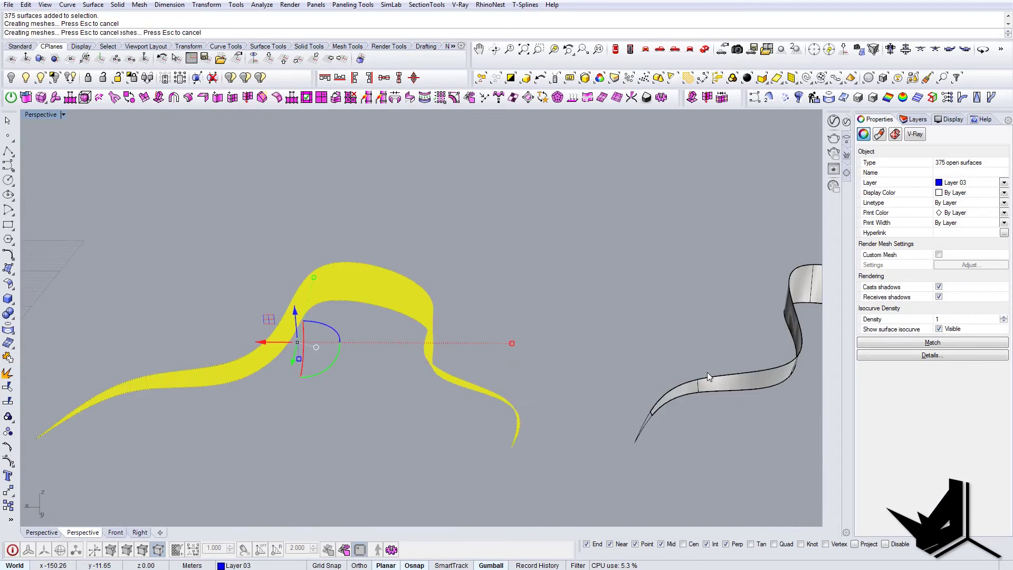
{"action": "scroll", "coordinate": [705, 372], "scroll_direction": "down", "scroll_amount": 5}
{"action": "right_click_drag", "start_coordinate": [705, 372], "coordinate": [497, 374], "text": "shift"}
{"action": "scroll", "coordinate": [498, 374], "scroll_direction": "down", "scroll_amount": 6}
{"action": "left_click", "coordinate": [336, 362]}
{"action": "scroll", "coordinate": [336, 362], "scroll_direction": "up", "scroll_amount": 12}
{"action": "right_click_drag", "start_coordinate": [332, 361], "coordinate": [283, 346]}
{"action": "scroll", "coordinate": [68, 391], "scroll_direction": "up", "scroll_amount": 5}
{"action": "scroll", "coordinate": [178, 384], "scroll_direction": "up", "scroll_amount": 3}
{"action": "left_click", "coordinate": [196, 379]}
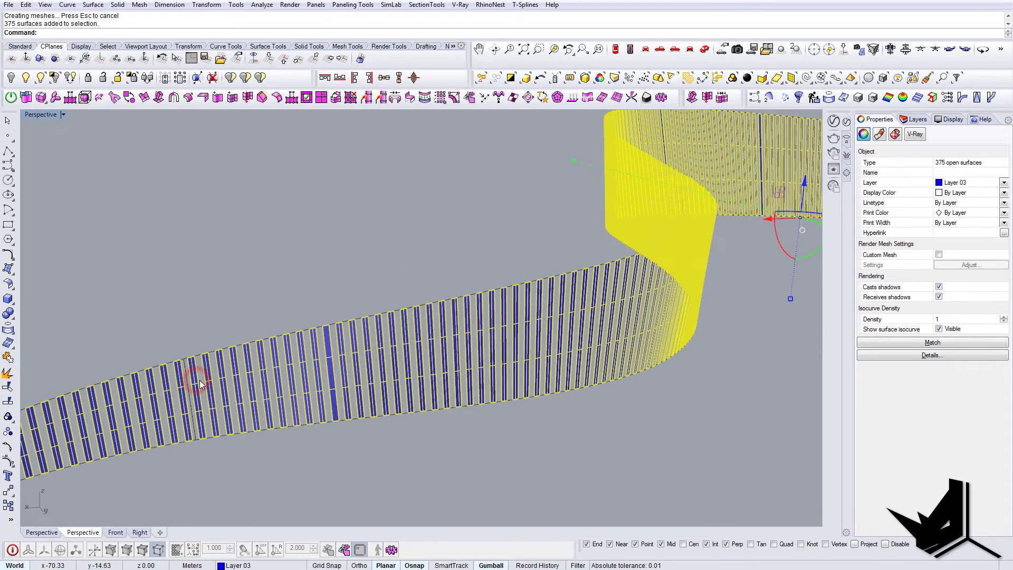
{"action": "scroll", "coordinate": [202, 383], "scroll_direction": "down", "scroll_amount": 5}
Thicken the selected slats into solids with OffsetSrf, using an offset distance of 0.15
{"action": "type", "text": "Of"}
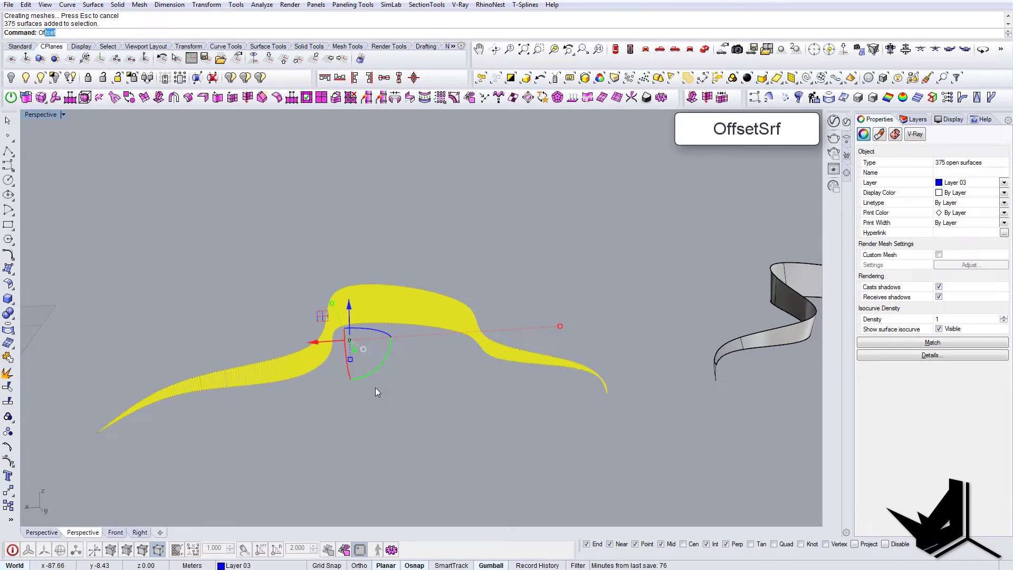
{"action": "type", "text": "fsetSrf"}
{"action": "key", "text": "Return"}
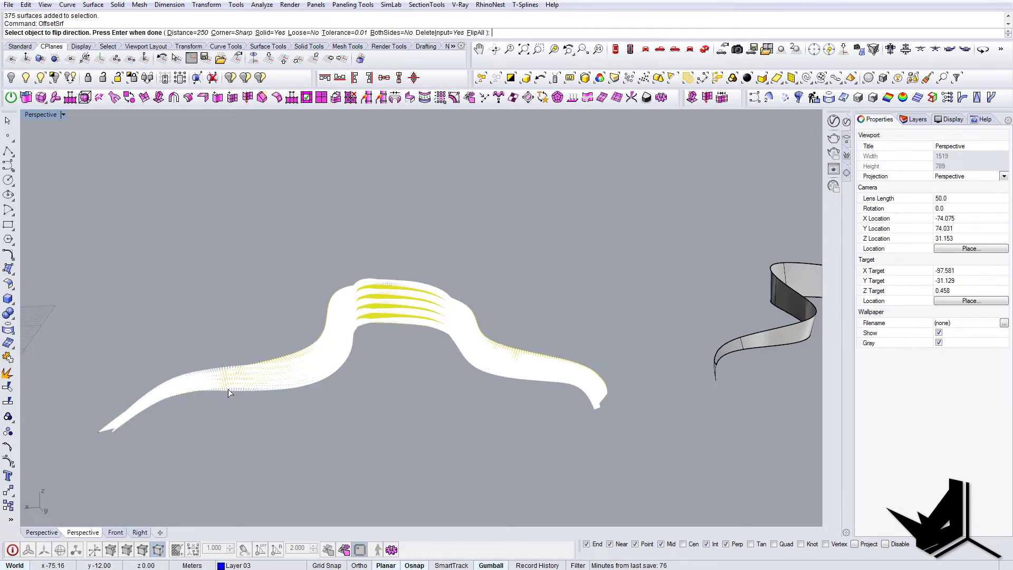
{"action": "right_click_drag", "start_coordinate": [255, 380], "coordinate": [324, 387]}
{"action": "scroll", "coordinate": [366, 326], "scroll_direction": "up", "scroll_amount": 11}
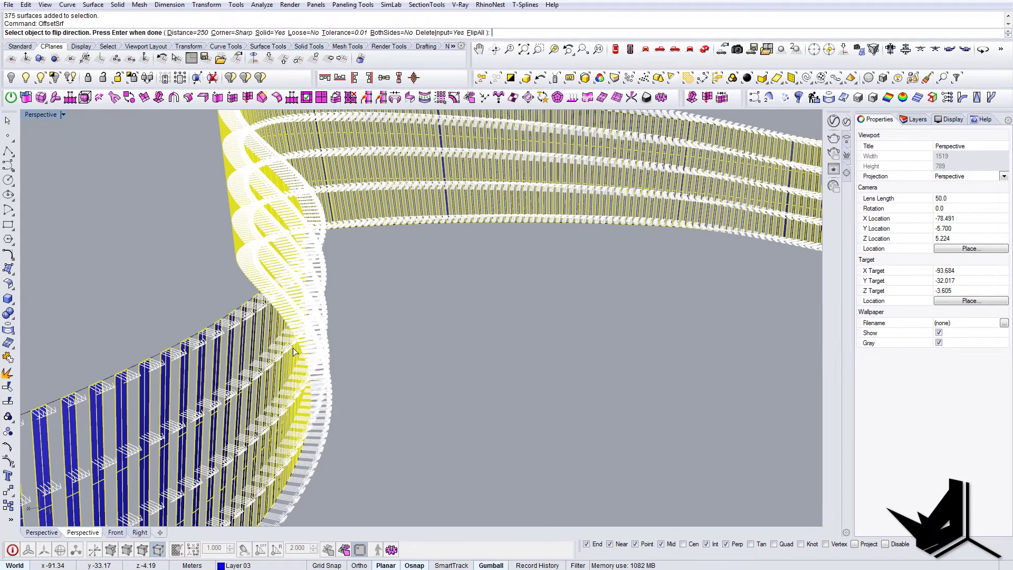
{"action": "left_click", "coordinate": [179, 33]}
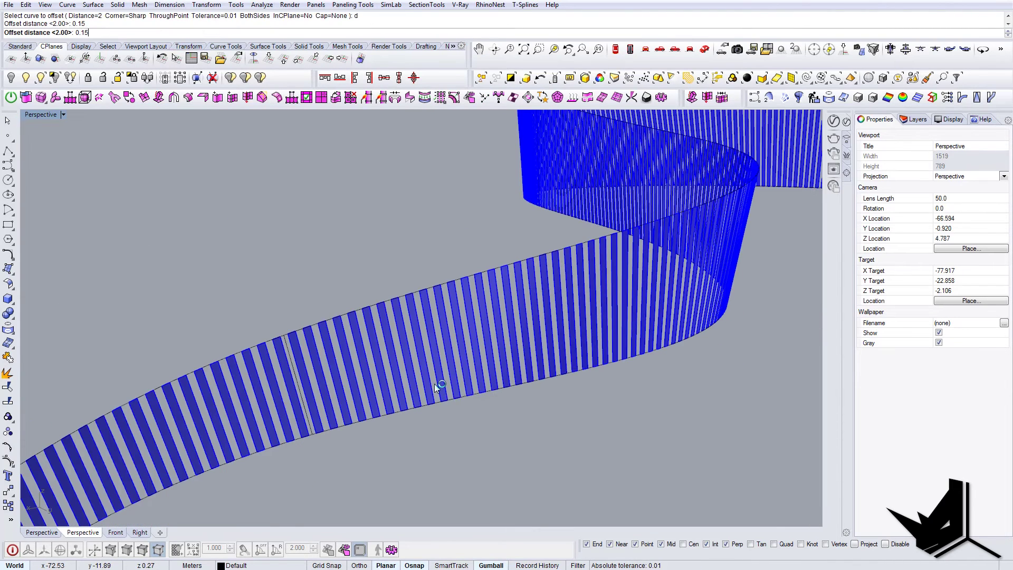
{"action": "key", "text": "Return"}
{"action": "key", "text": "Return"}
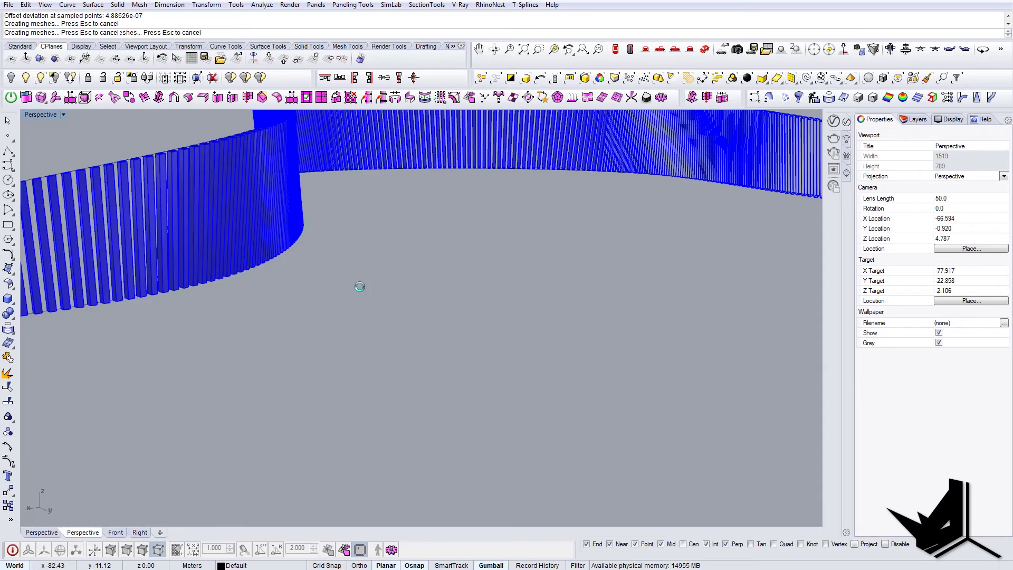
Inspect the solid slats in the Front view and again in the Perspective view
{"action": "scroll", "coordinate": [393, 274], "scroll_direction": "down", "scroll_amount": 8}
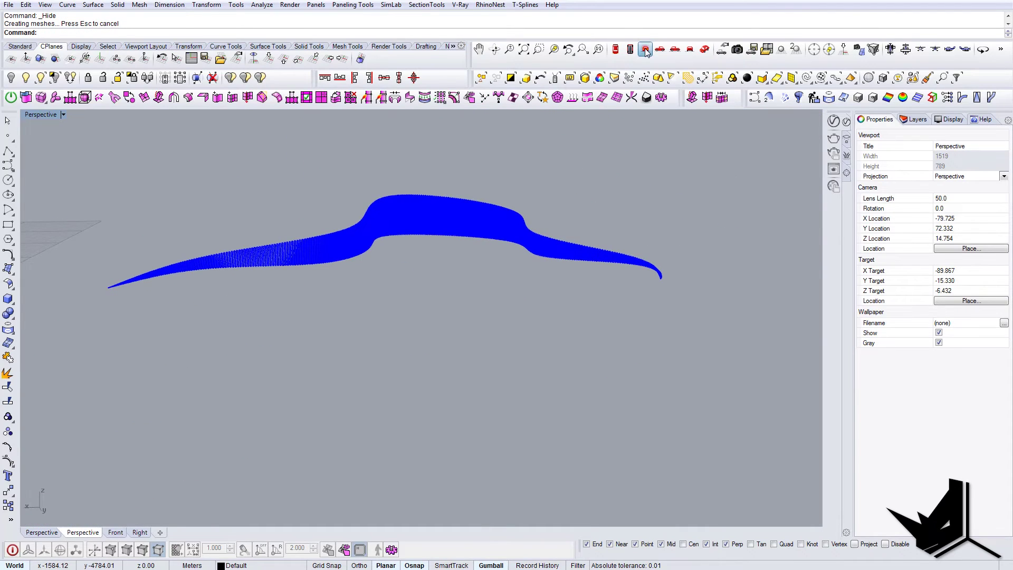
{"action": "left_click", "coordinate": [646, 51]}
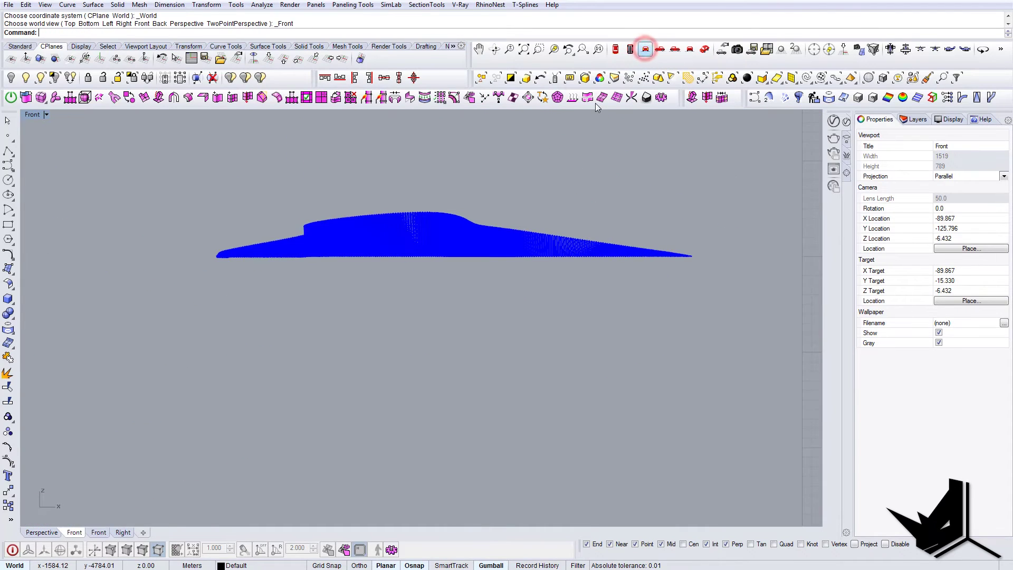
{"action": "scroll", "coordinate": [214, 265], "scroll_direction": "up", "scroll_amount": 10}
{"action": "right_click_drag", "start_coordinate": [716, 250], "coordinate": [473, 302]}
{"action": "scroll", "coordinate": [295, 332], "scroll_direction": "down", "scroll_amount": 9}
{"action": "scroll", "coordinate": [723, 321], "scroll_direction": "up", "scroll_amount": 2}
{"action": "scroll", "coordinate": [344, 348], "scroll_direction": "down", "scroll_amount": 8}
{"action": "left_click", "coordinate": [705, 49]}
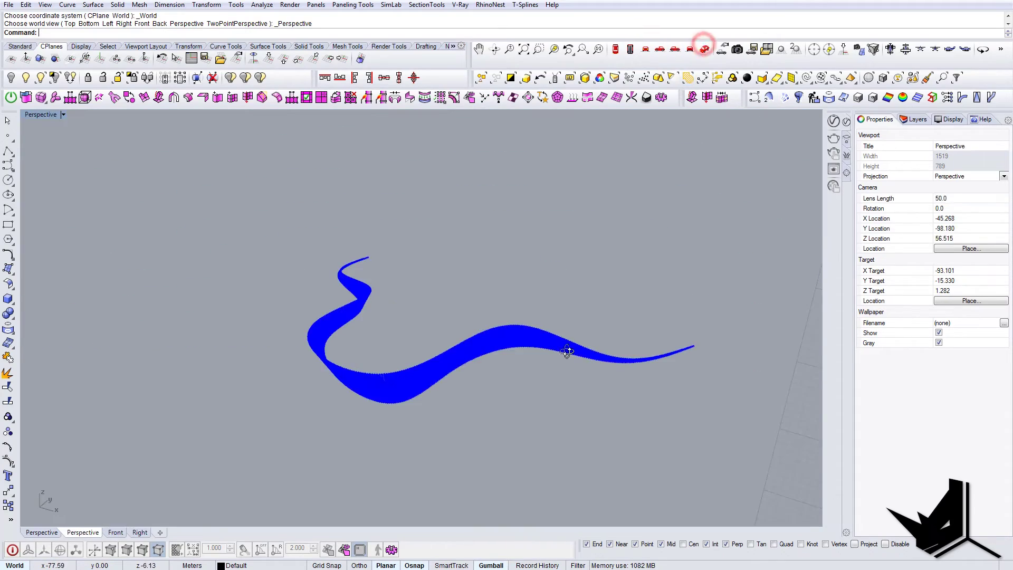
{"action": "right_click_drag", "start_coordinate": [561, 351], "coordinate": [307, 339]}
{"action": "scroll", "coordinate": [281, 360], "scroll_direction": "up", "scroll_amount": 8}
{"action": "scroll", "coordinate": [282, 359], "scroll_direction": "down", "scroll_amount": 5}
Set the construction plane to World Top and draw a large ground rectangle around the slat wall
{"action": "left_click", "coordinate": [269, 58]}
{"action": "scroll", "coordinate": [170, 359], "scroll_direction": "up", "scroll_amount": 8}
{"action": "scroll", "coordinate": [307, 338], "scroll_direction": "up", "scroll_amount": 8}
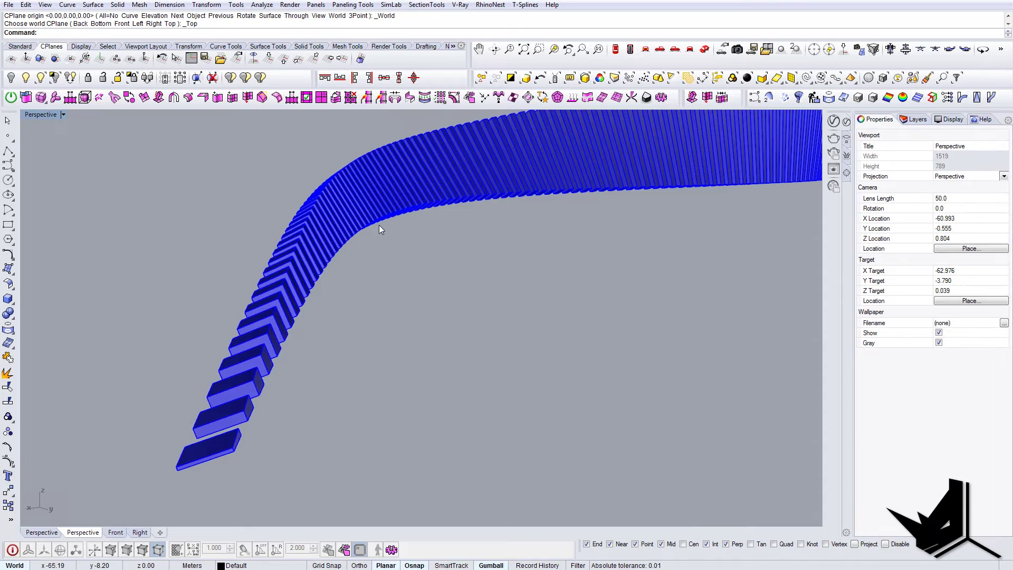
{"action": "scroll", "coordinate": [359, 280], "scroll_direction": "down", "scroll_amount": 8}
{"action": "right_click_drag", "start_coordinate": [362, 282], "coordinate": [382, 387]}
{"action": "scroll", "coordinate": [335, 392], "scroll_direction": "down", "scroll_amount": 10}
{"action": "type", "text": "Rectangle"}
{"action": "key", "text": "Return"}
{"action": "left_click", "coordinate": [316, 279]}
{"action": "left_click", "coordinate": [525, 466]}
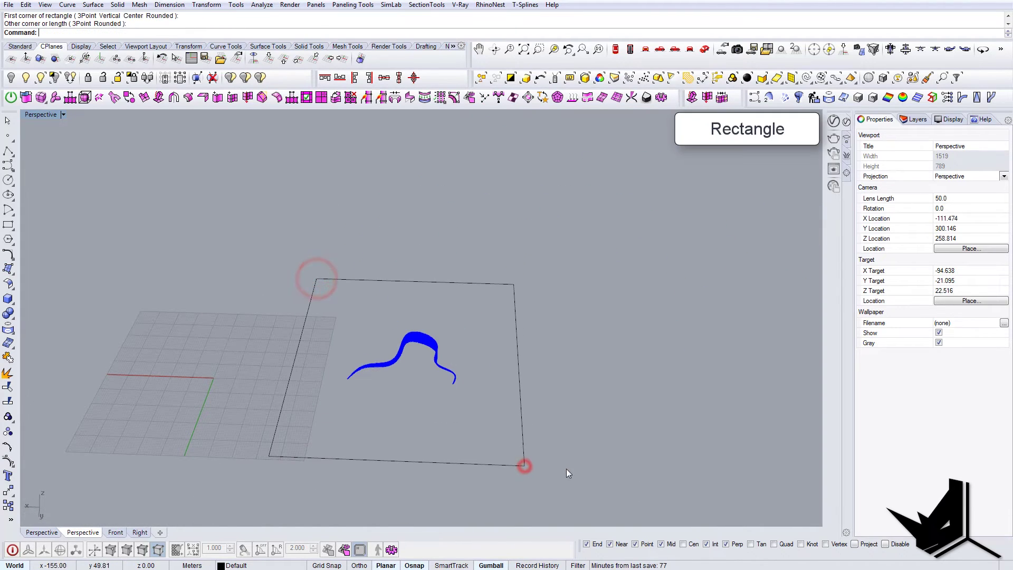
Fill the ground rectangle with a planar surface using PlanarSrf
{"action": "left_click_drag", "start_coordinate": [562, 467], "coordinate": [464, 445]}
{"action": "type", "text": "planarsrf"}
{"action": "key", "text": "Return"}
{"action": "scroll", "coordinate": [382, 375], "scroll_direction": "up", "scroll_amount": 3}
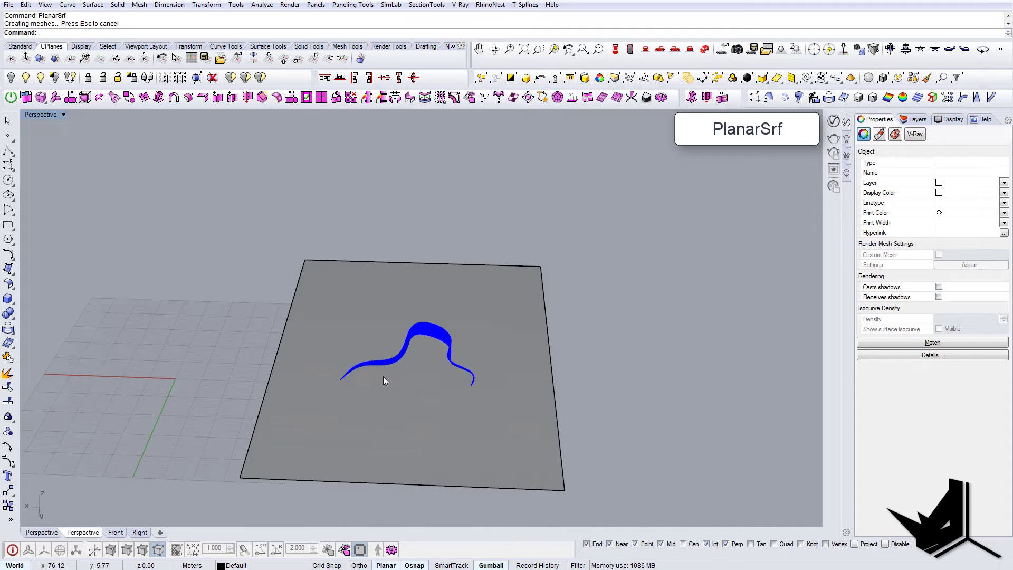
Adjust the ground surface's height slightly against the base of the slat wall with the gumball
{"action": "right_click_drag", "start_coordinate": [383, 376], "coordinate": [539, 427]}
{"action": "left_click", "coordinate": [533, 422]}
{"action": "left_click_drag", "start_coordinate": [516, 363], "coordinate": [512, 357]}
{"action": "mouse_move", "coordinate": [512, 357]}
{"action": "right_mouse_down"}
{"action": "mouse_move", "coordinate": [558, 403]}
{"action": "mouse_move", "coordinate": [528, 396]}
{"action": "mouse_move", "coordinate": [637, 420]}
{"action": "mouse_move", "coordinate": [527, 348]}
{"action": "right_mouse_up"}
{"action": "scroll", "coordinate": [637, 420], "scroll_direction": "down", "scroll_amount": 8}
{"action": "right_click_drag", "start_coordinate": [527, 348], "coordinate": [534, 303]}
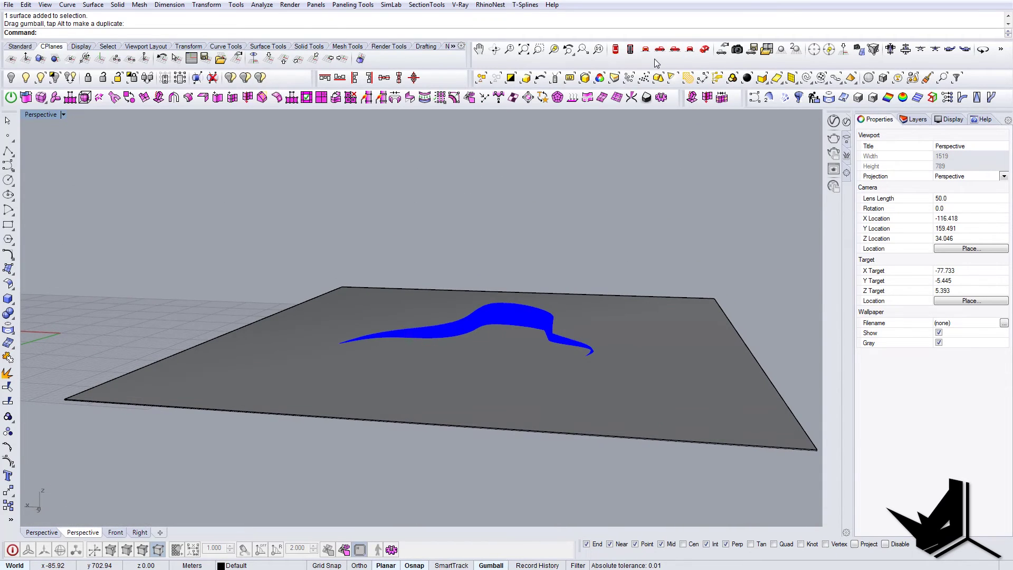
Extrude the ground surface downward with the gumball into a thick block beneath the slat wall
{"action": "scroll", "coordinate": [661, 334], "scroll_direction": "down", "scroll_amount": 5}
{"action": "left_click", "coordinate": [662, 332]}
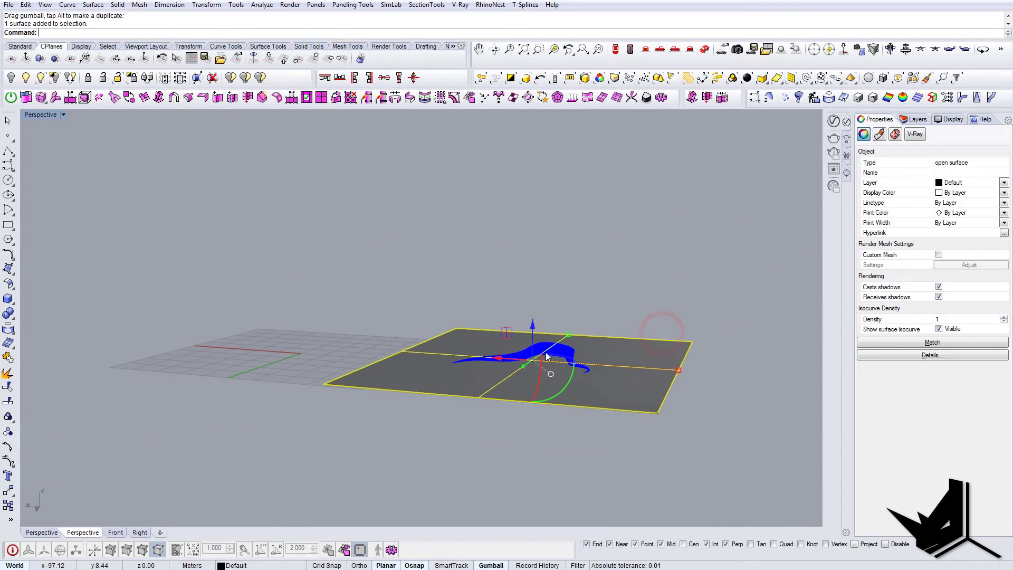
{"action": "left_click_drag", "start_coordinate": [532, 324], "coordinate": [540, 370], "text": "ctrl+alt"}
{"action": "key", "text": "Escape"}
{"action": "right_click_drag", "start_coordinate": [540, 369], "coordinate": [536, 371]}
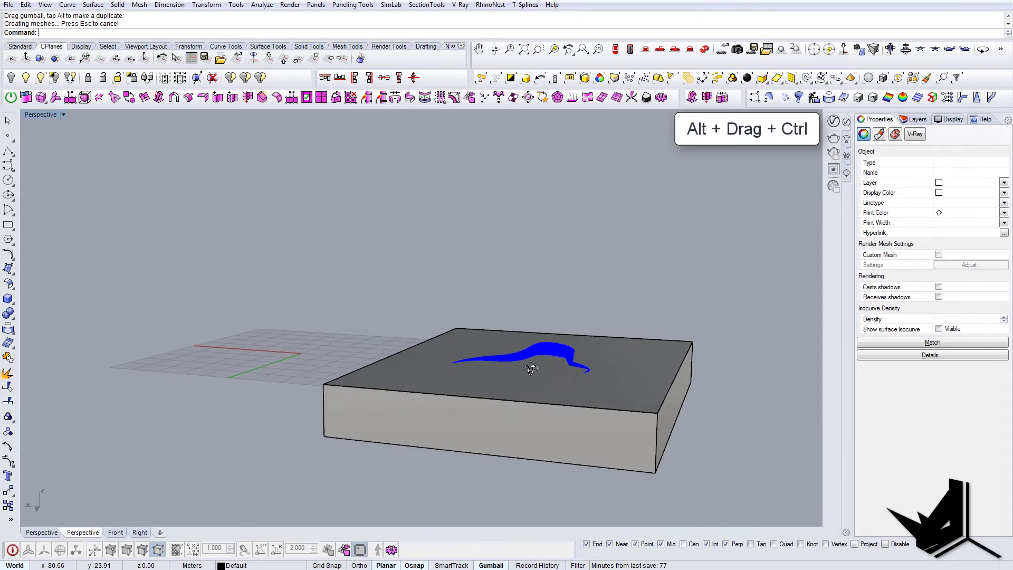
Subtract the ground block from all the wall slats with BooleanDifference, deleting the block as input
{"action": "key", "text": "Escape"}
{"action": "scroll", "coordinate": [546, 361], "scroll_direction": "up", "scroll_amount": 3}
{"action": "type", "text": "Bd"}
{"action": "key", "text": "Return"}
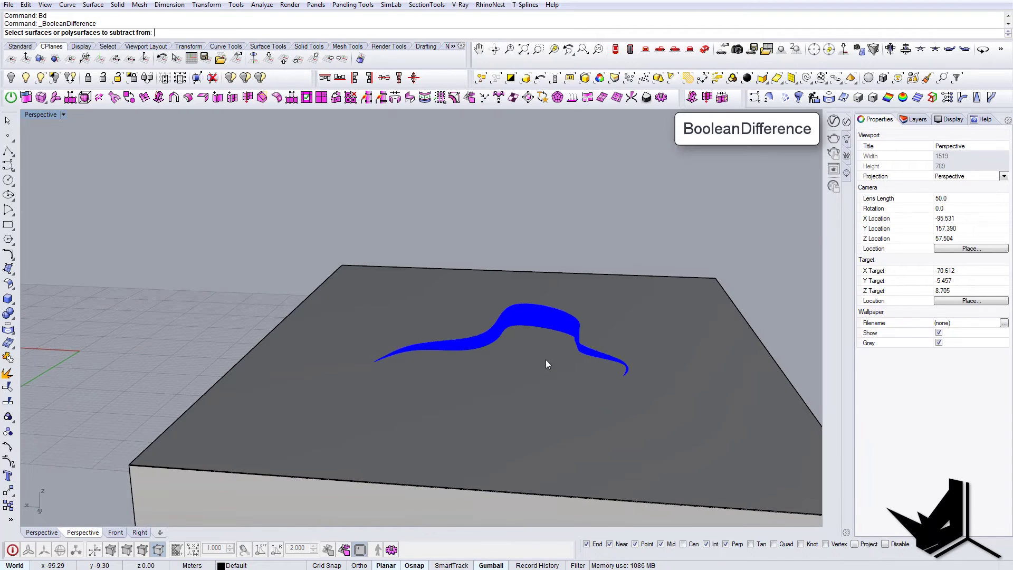
{"action": "scroll", "coordinate": [545, 360], "scroll_direction": "down", "scroll_amount": 3}
{"action": "left_click_drag", "start_coordinate": [350, 267], "coordinate": [644, 423]}
{"action": "scroll", "coordinate": [599, 382], "scroll_direction": "up", "scroll_amount": 3}
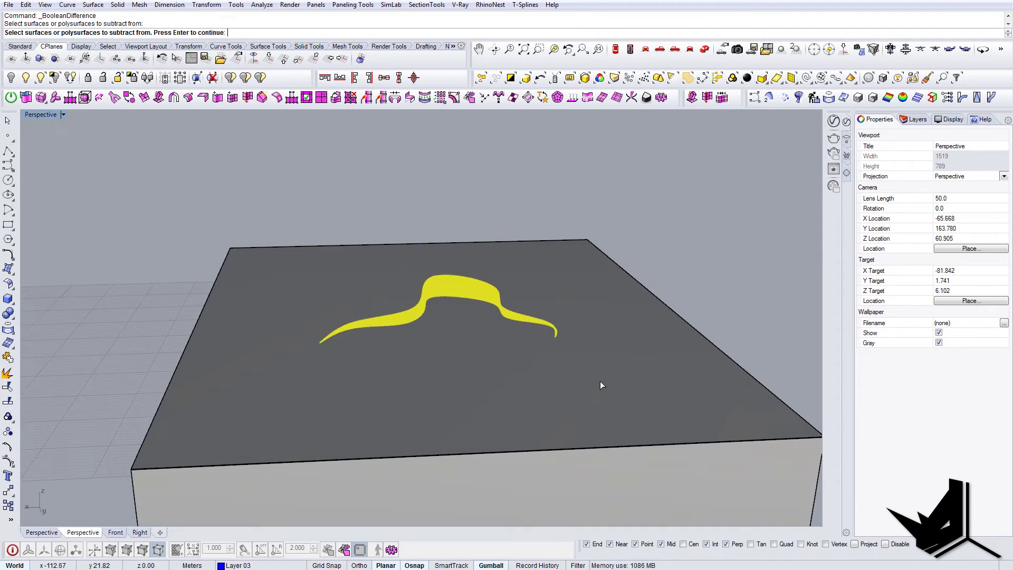
{"action": "key", "text": "Return"}
{"action": "left_click", "coordinate": [602, 378]}
{"action": "key", "text": "Return"}
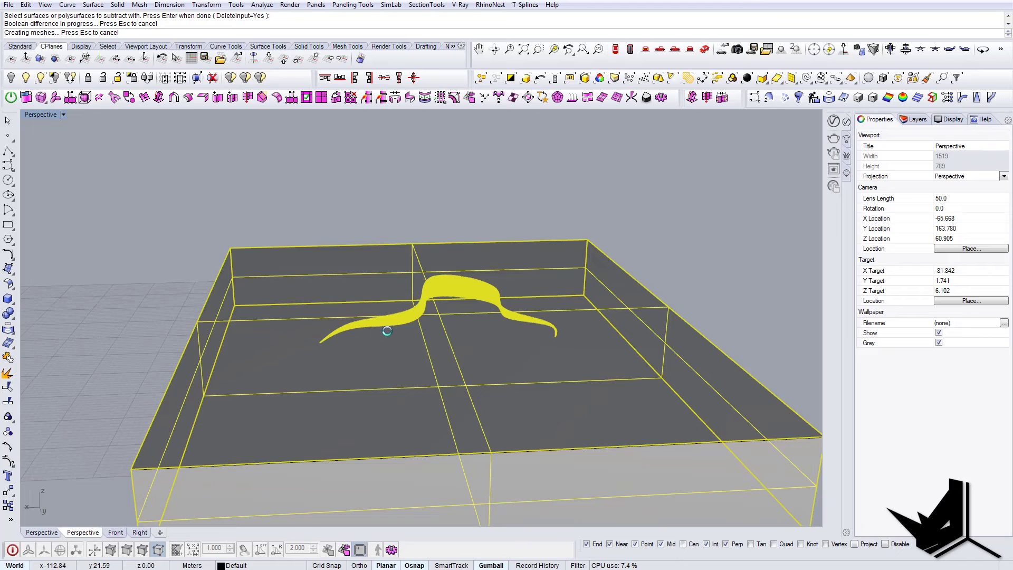
Hide the leftover ground rectangle curve around the trimmed slat wall
{"action": "scroll", "coordinate": [446, 303], "scroll_direction": "up", "scroll_amount": 15}
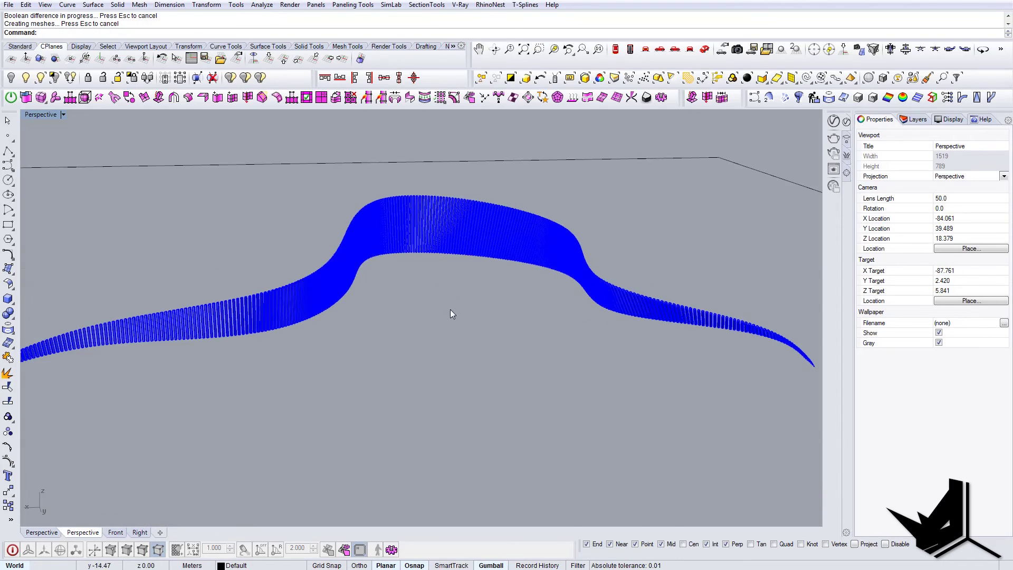
{"action": "right_click_drag", "start_coordinate": [323, 295], "coordinate": [297, 378]}
{"action": "right_click_drag", "start_coordinate": [382, 207], "coordinate": [264, 311], "text": "shift"}
{"action": "scroll", "coordinate": [302, 302], "scroll_direction": "down", "scroll_amount": 12}
{"action": "right_click_drag", "start_coordinate": [447, 334], "coordinate": [365, 370]}
{"action": "scroll", "coordinate": [418, 365], "scroll_direction": "down", "scroll_amount": 4}
{"action": "scroll", "coordinate": [365, 371], "scroll_direction": "down", "scroll_amount": 7}
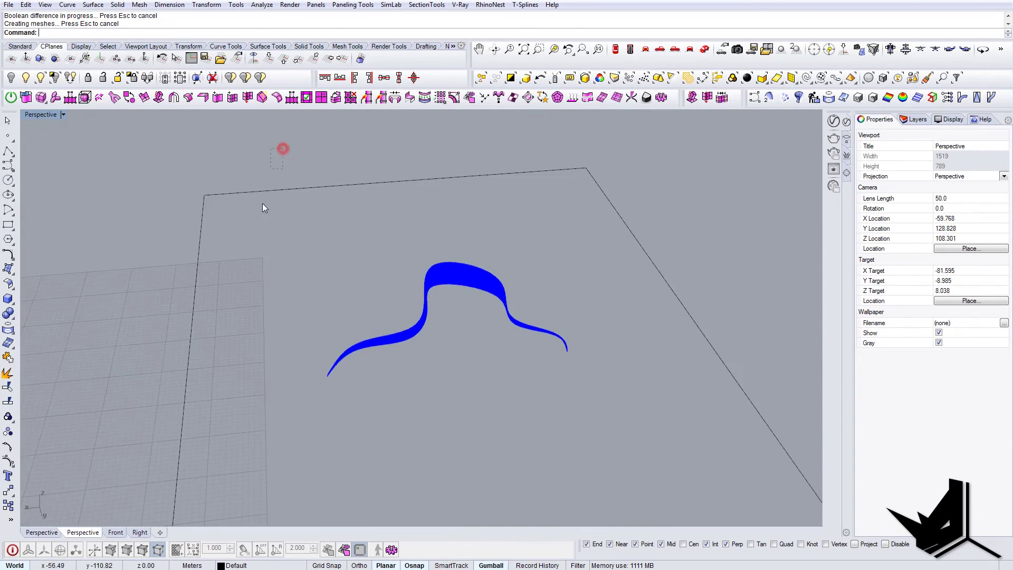
{"action": "left_click", "coordinate": [266, 191]}
{"action": "left_click", "coordinate": [13, 79]}
Move all the wall slats from the bottom corner of the smallest end slat to the origin 0,0,0
{"action": "left_click_drag", "start_coordinate": [186, 206], "coordinate": [581, 406]}
{"action": "type", "text": "m"}
{"action": "key", "text": "Return"}
{"action": "scroll", "coordinate": [332, 395], "scroll_direction": "up", "scroll_amount": 8}
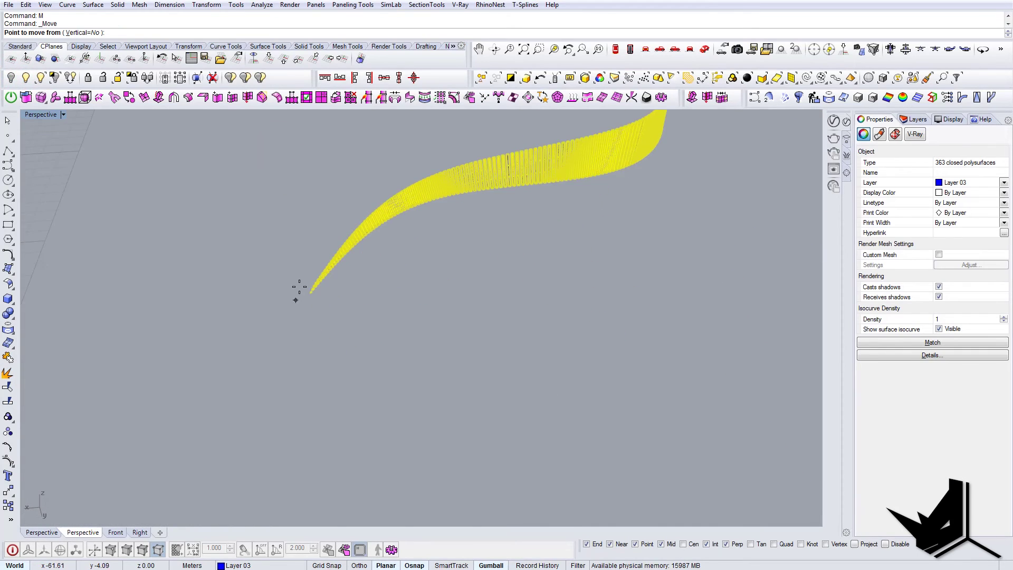
{"action": "scroll", "coordinate": [348, 303], "scroll_direction": "up", "scroll_amount": 5}
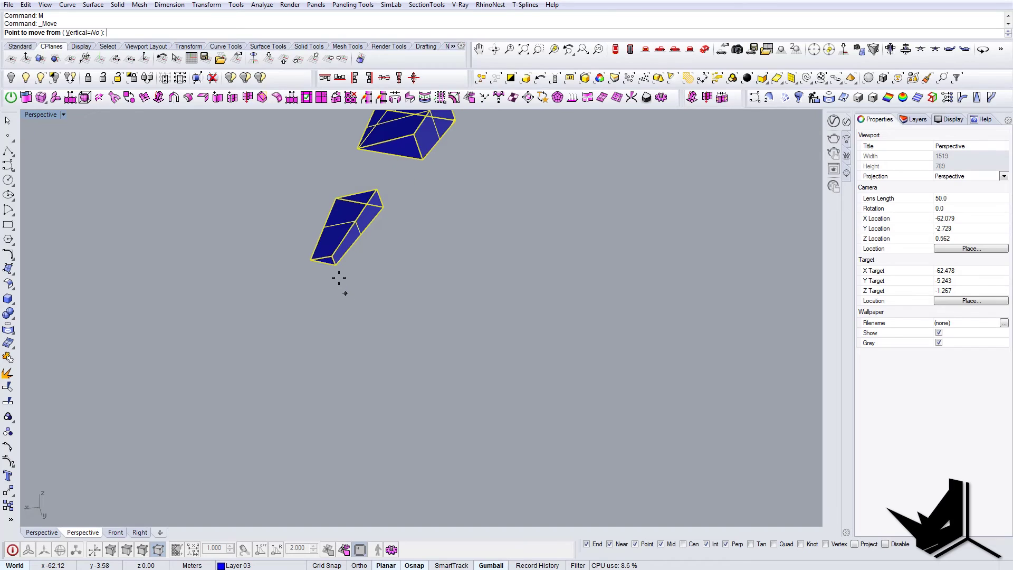
{"action": "left_click", "coordinate": [333, 272]}
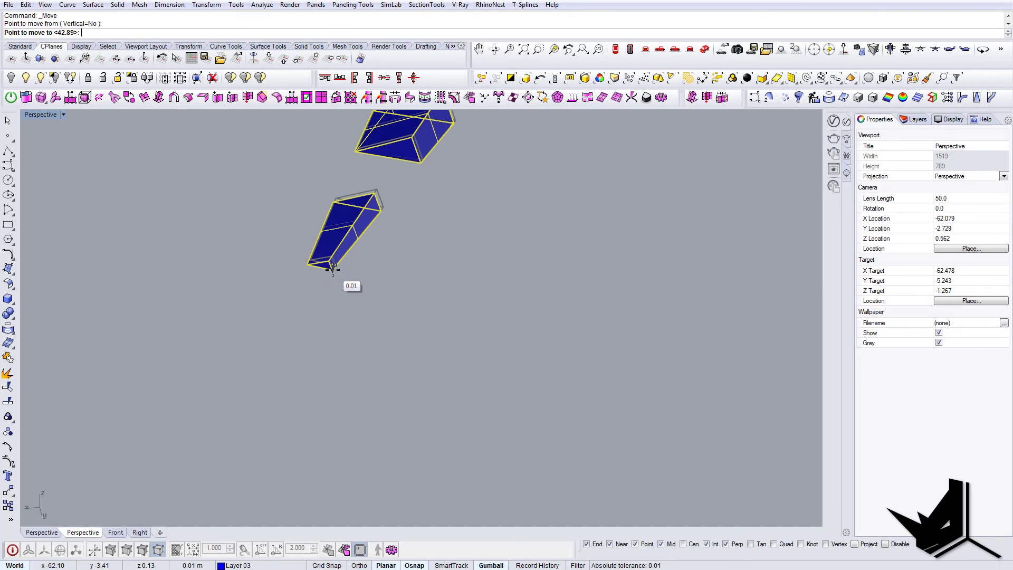
{"action": "type", "text": "0,0,0"}
{"action": "key", "text": "Return"}
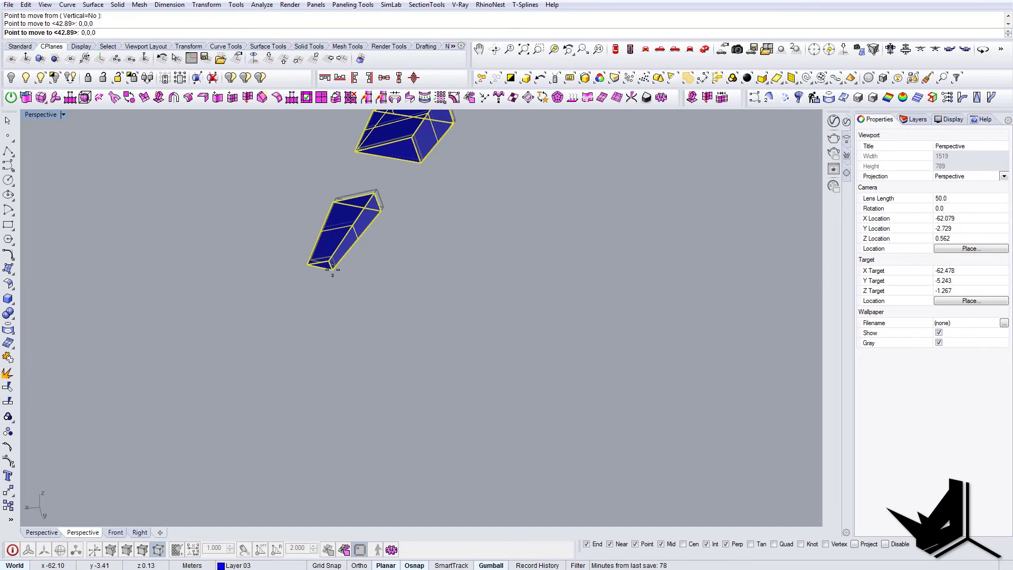
{"action": "scroll", "coordinate": [605, 289], "scroll_direction": "down", "scroll_amount": 5}
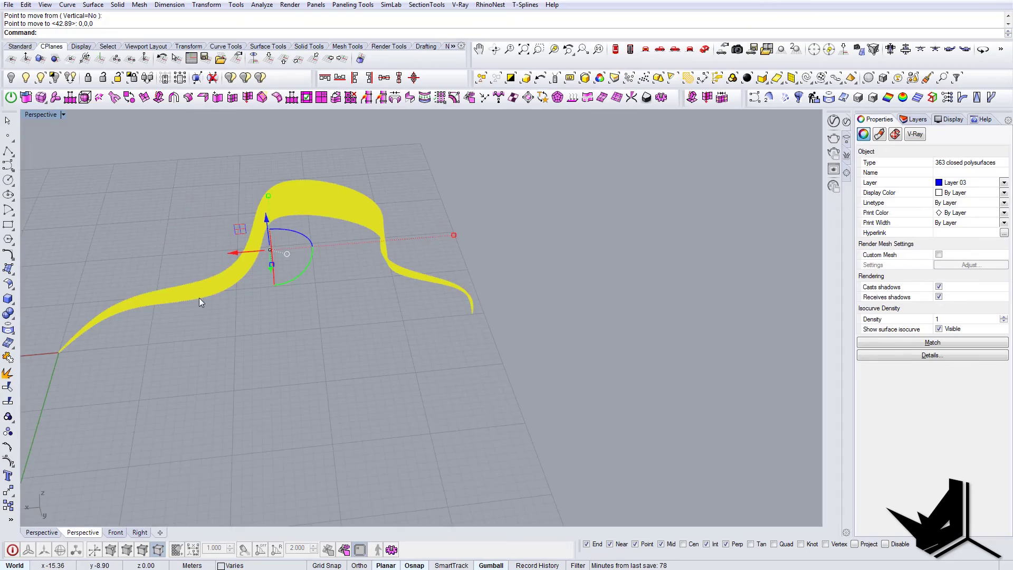
{"action": "right_click_drag", "start_coordinate": [199, 297], "coordinate": [454, 295]}
{"action": "scroll", "coordinate": [469, 264], "scroll_direction": "up", "scroll_amount": 4}
{"action": "key", "text": "Escape"}
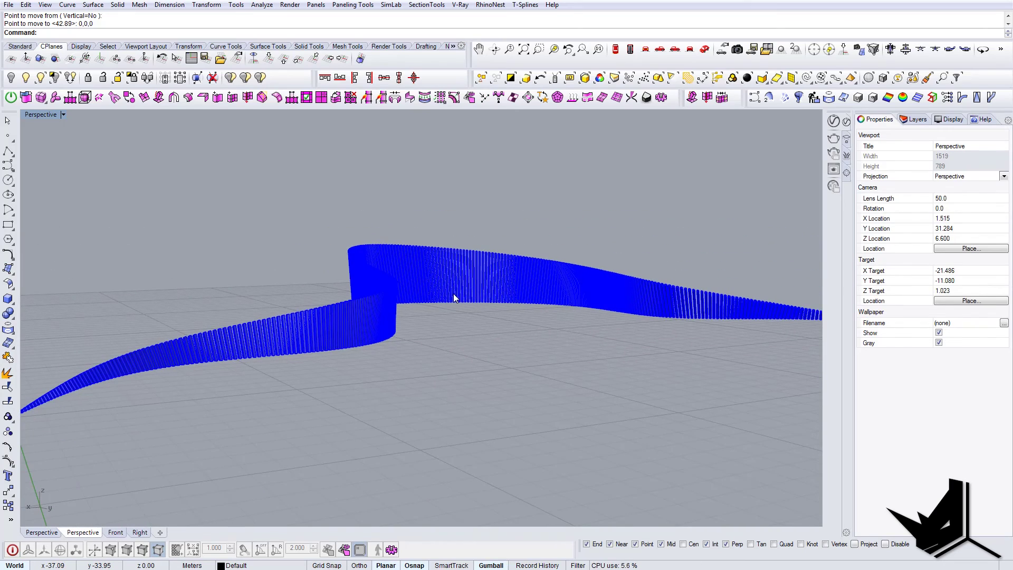